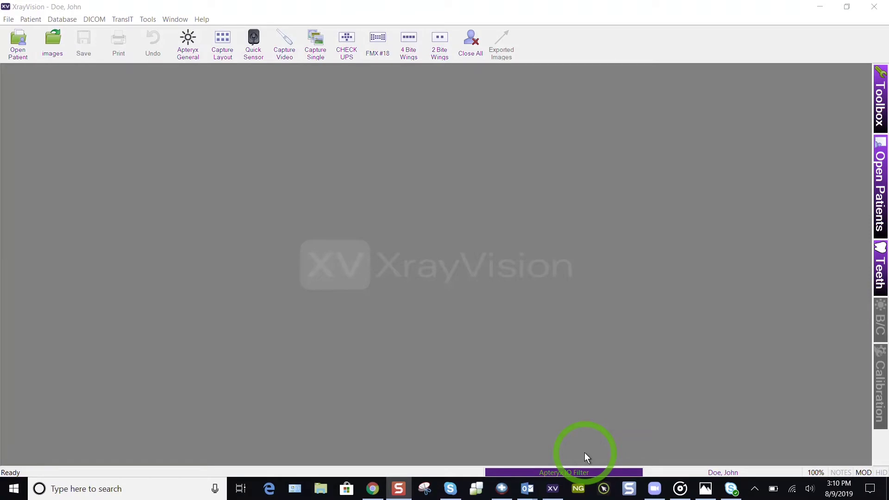
Switch to Photos, examine the Apteryx bridge button in the enlarged Open Dental screenshot, and return to XrayVision
mouse_move(875, 185)
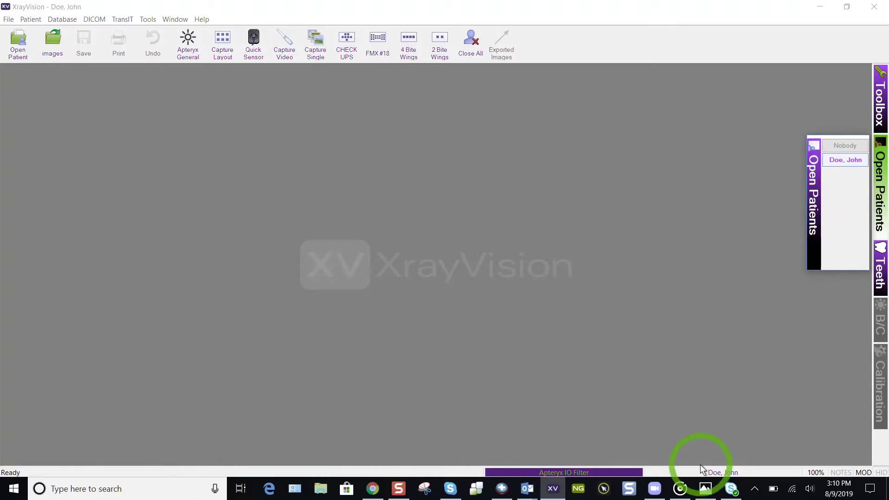
click(710, 473)
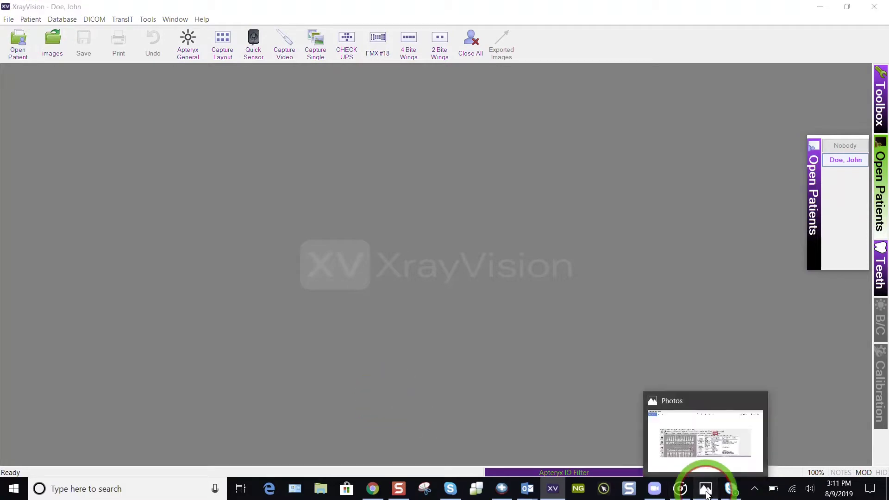
click(707, 494)
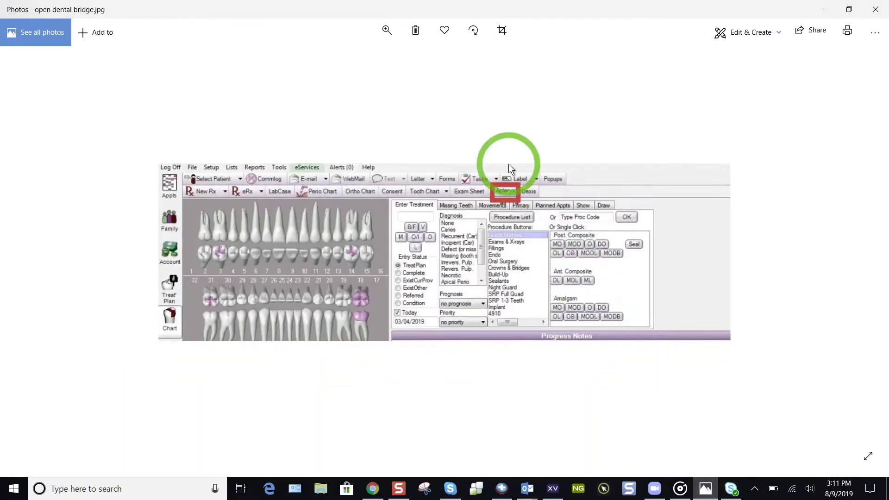
scroll(508, 164, up, 3)
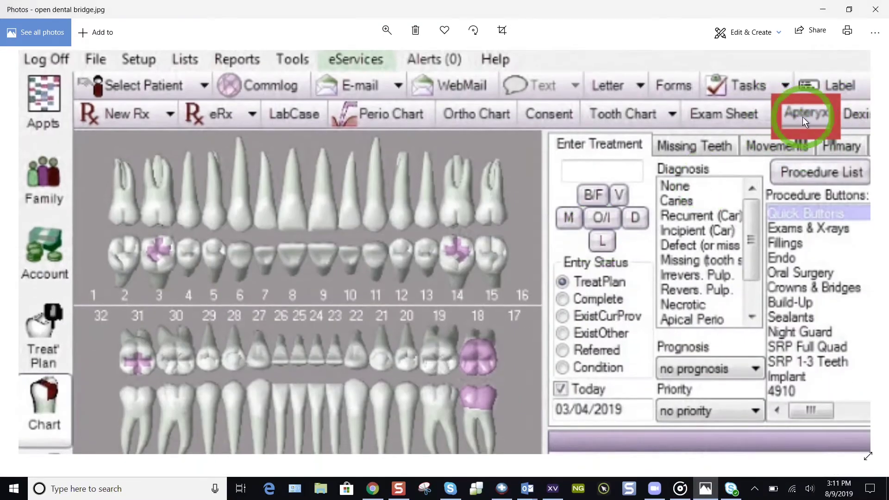
drag(808, 123, 727, 124)
click(553, 487)
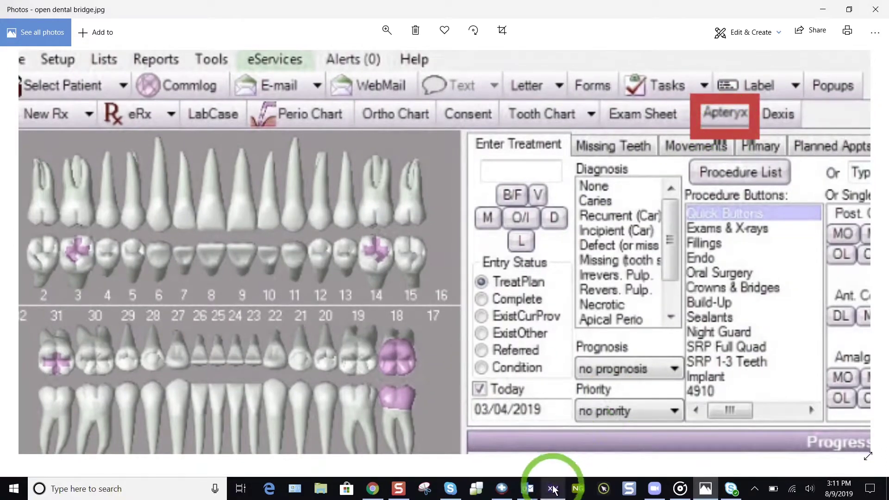
click(553, 488)
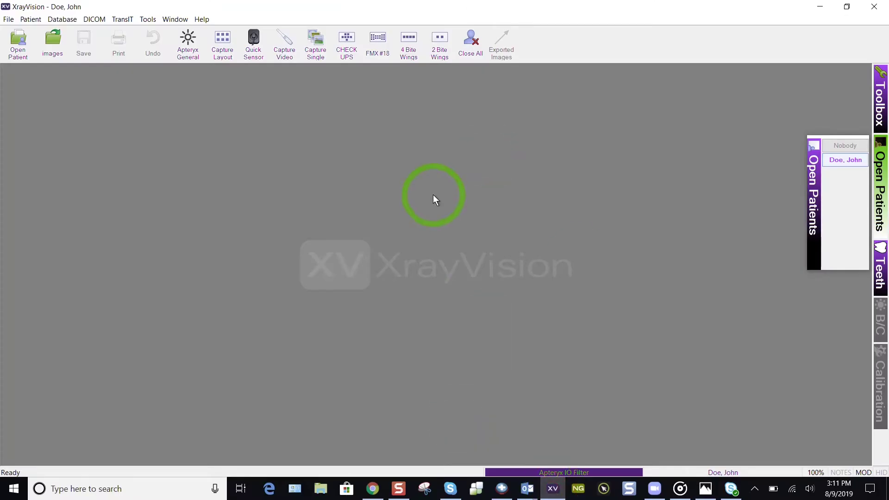
Open the form for adding a new patient, review its fields, and cancel without adding anyone
click(31, 19)
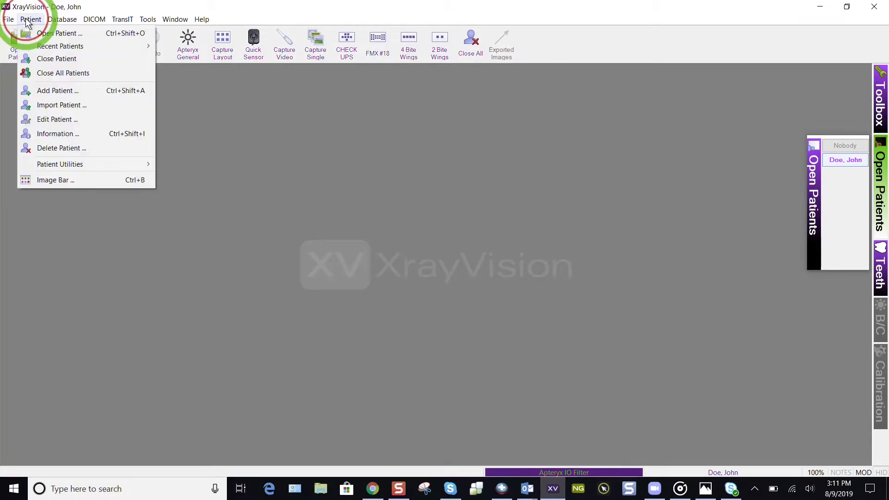
click(38, 89)
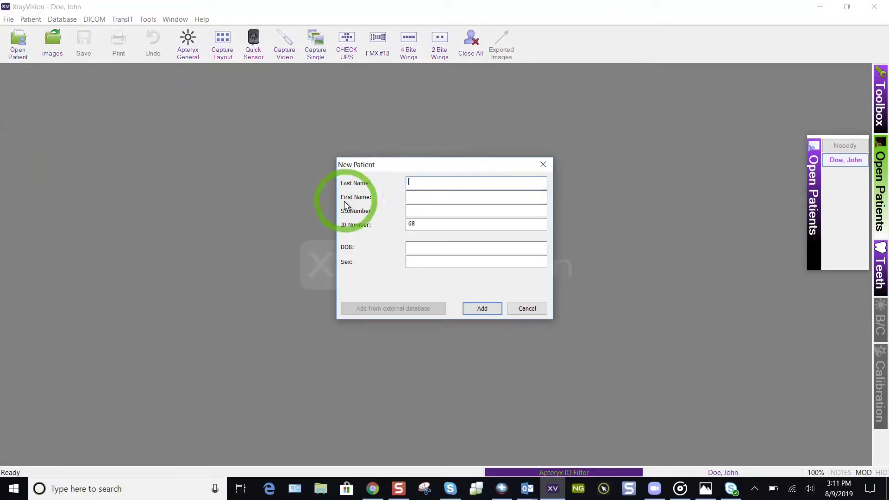
click(424, 214)
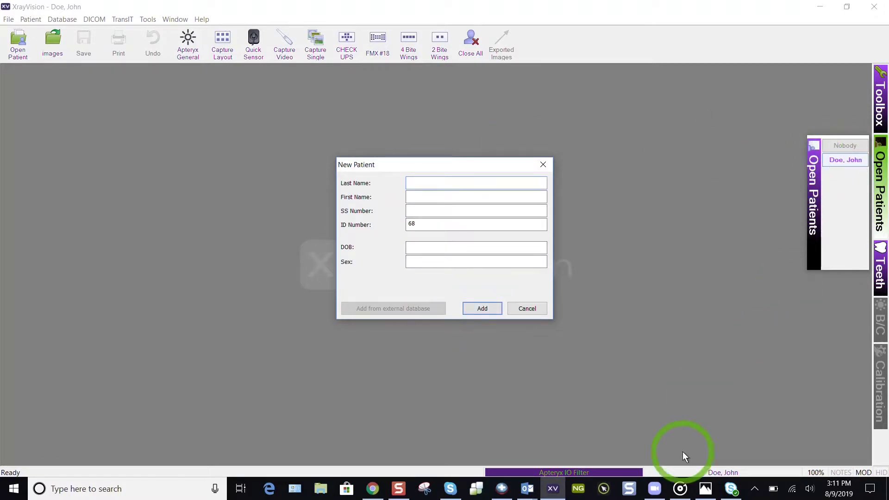
click(354, 197)
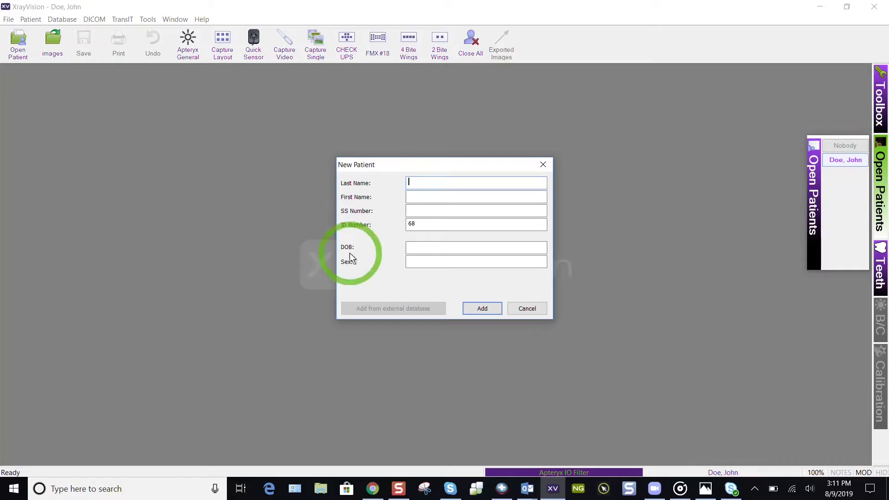
click(527, 309)
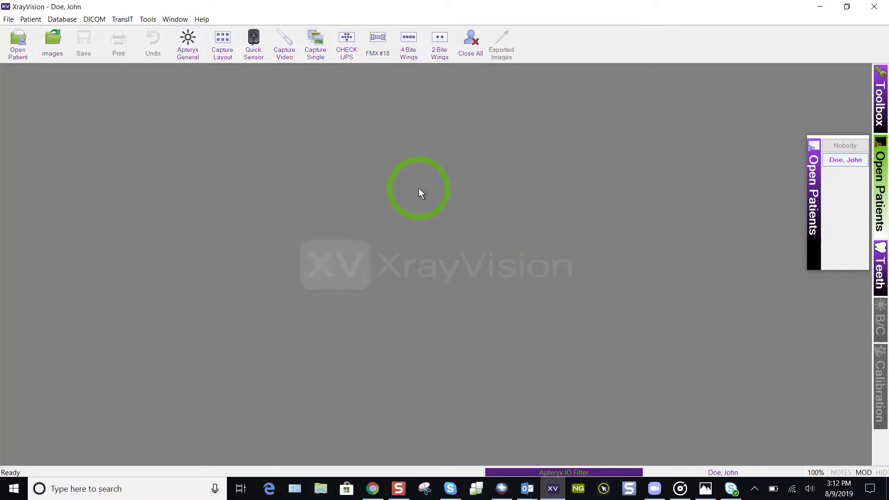
View the layout definitions available for capturing images and close the selection without choosing one
click(227, 52)
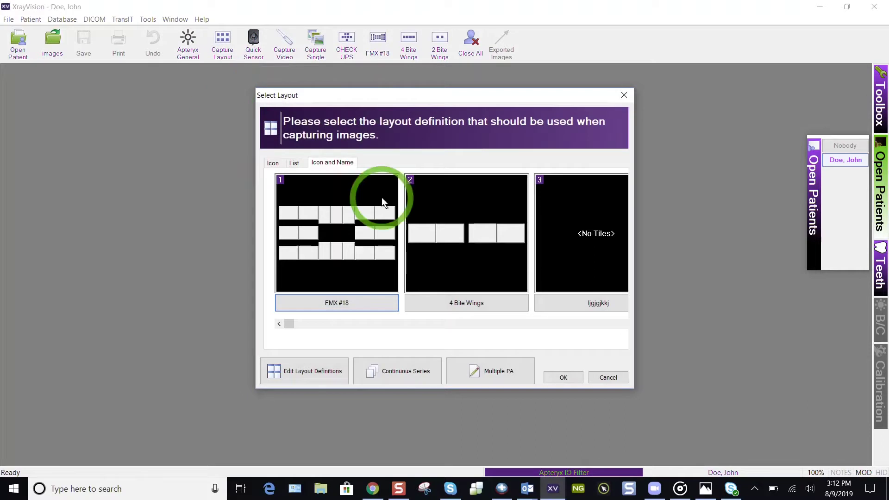
click(625, 95)
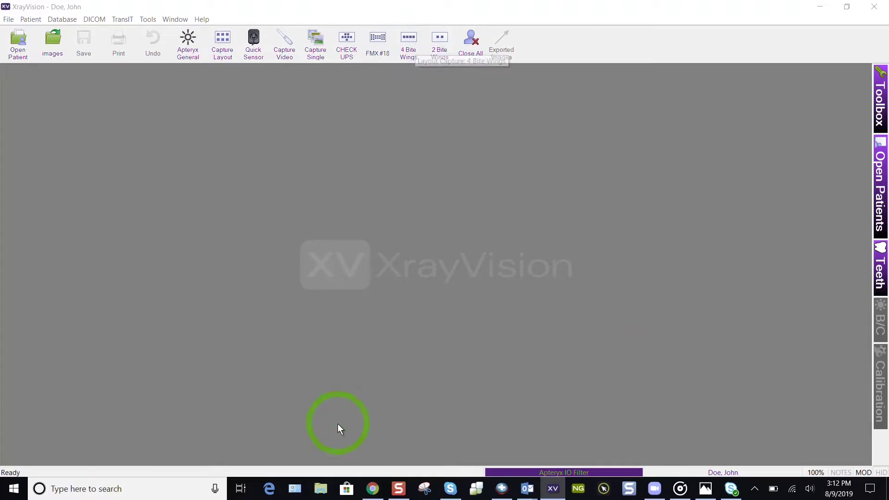
Switch to Chrome and browse the XrayVision On-Demand Education videos on the LED Apteryx website
click(375, 490)
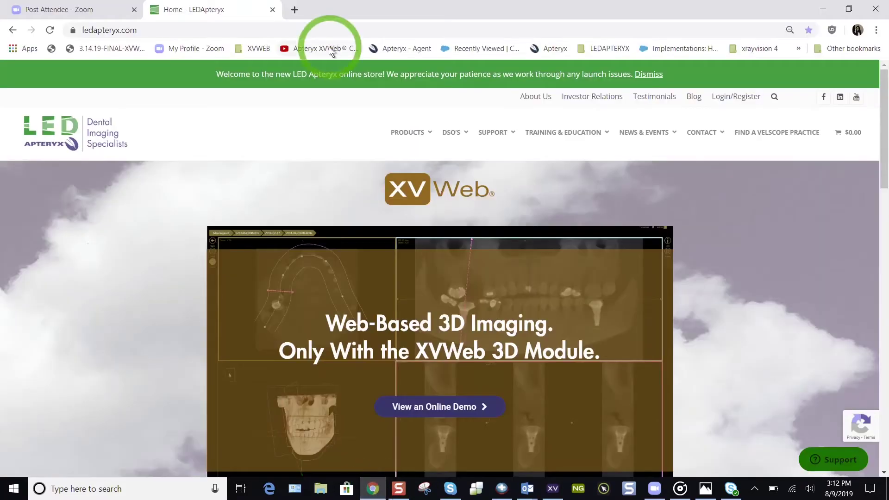
mouse_move(590, 139)
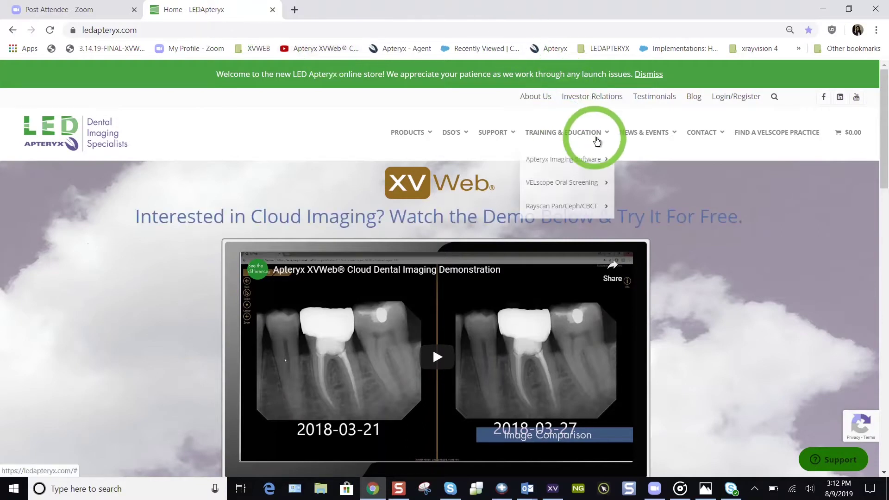
mouse_move(597, 156)
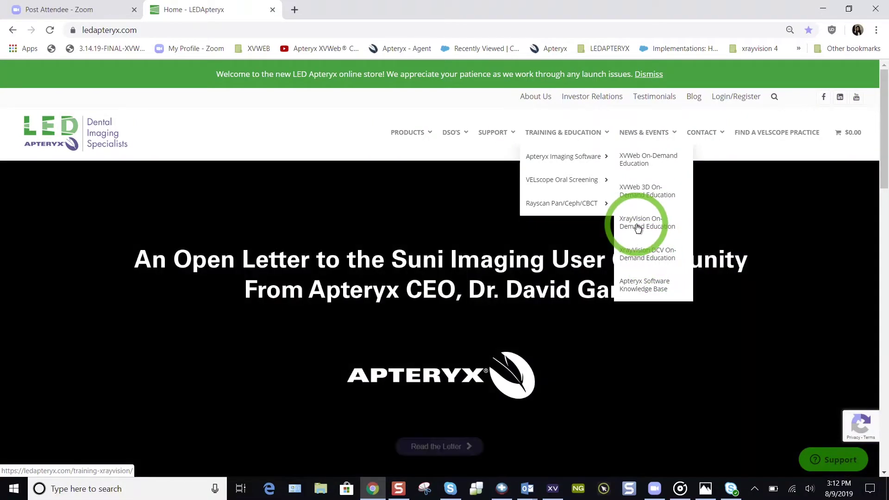
click(637, 227)
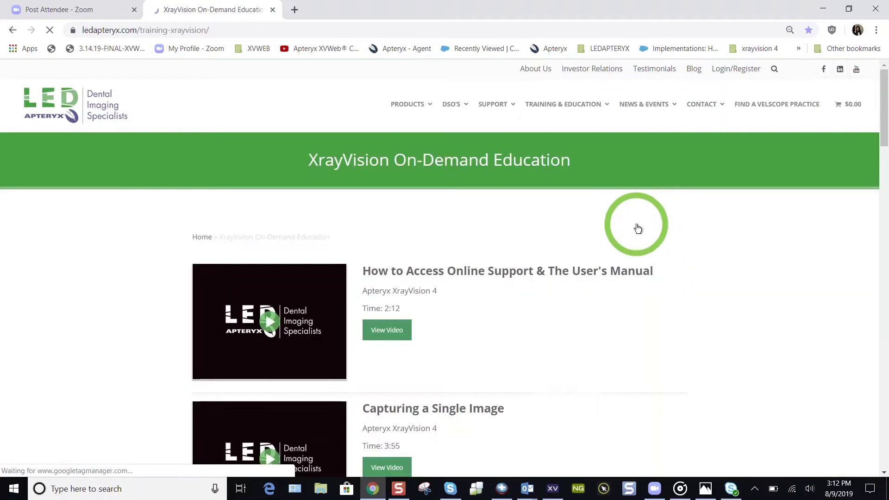
scroll(637, 227, down, 3)
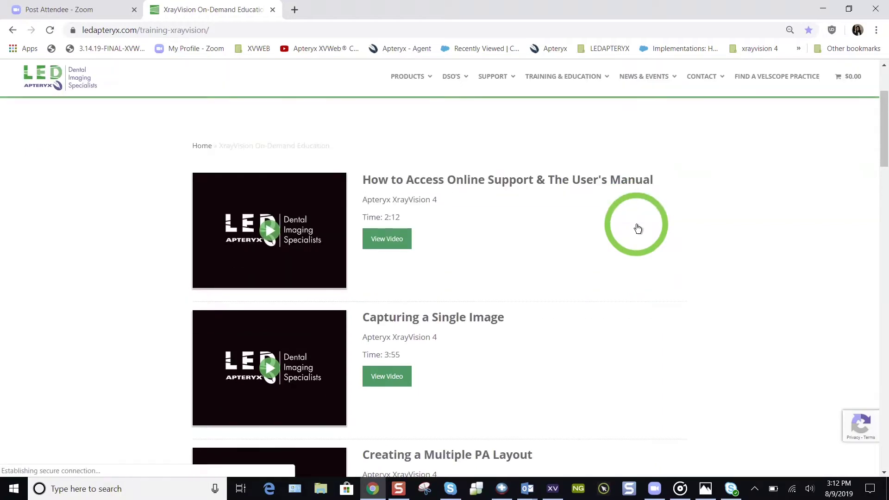
Switch back to XrayVision and start a layout capture using the 4 Bite Wings layout
click(548, 493)
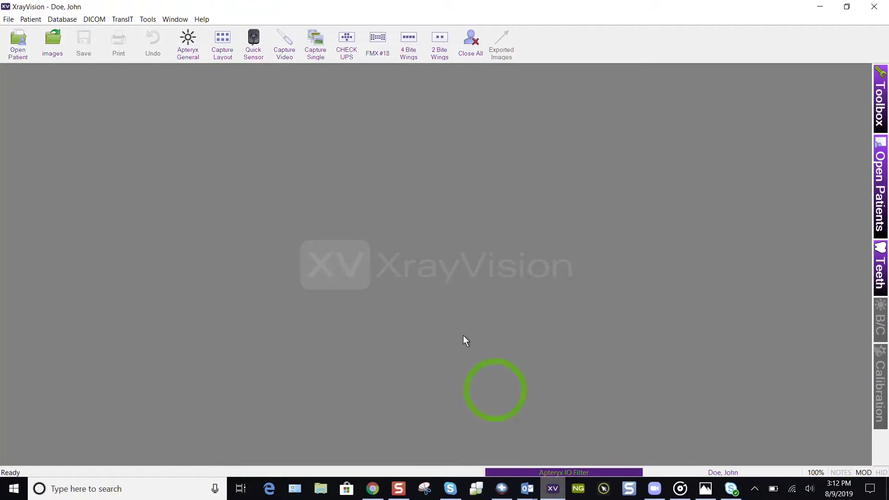
click(228, 44)
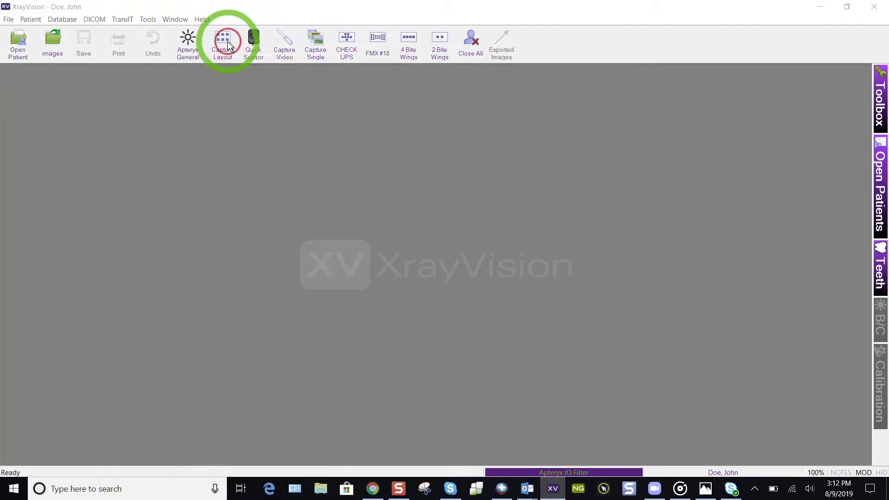
click(454, 301)
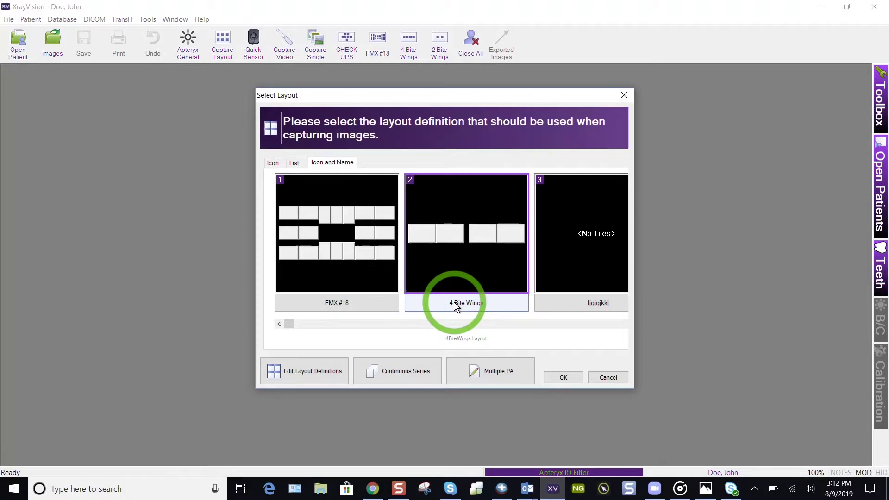
double_click(456, 269)
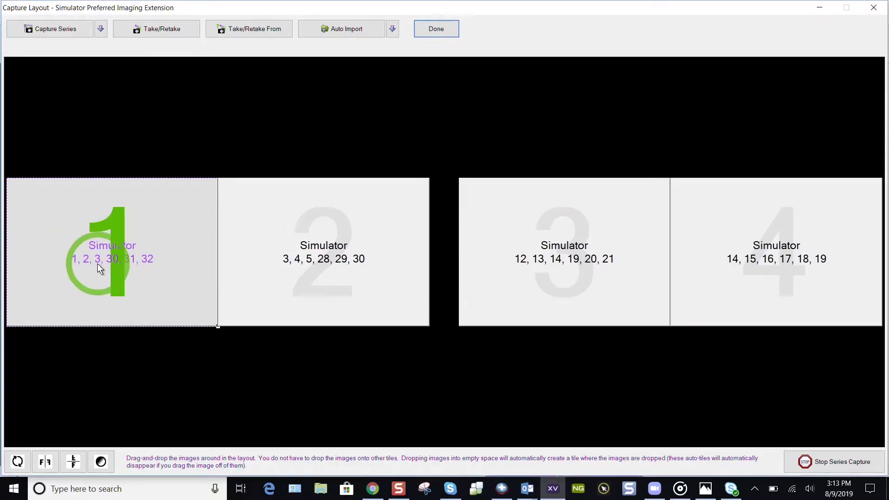
Select capture tiles 2, 3 and 4 in turn, and return the selection to tile 1
click(345, 247)
click(595, 252)
click(776, 240)
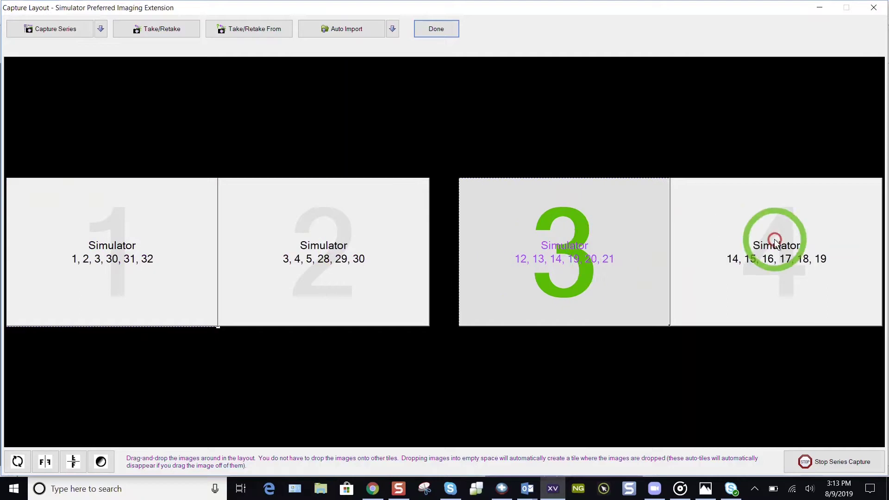
click(199, 254)
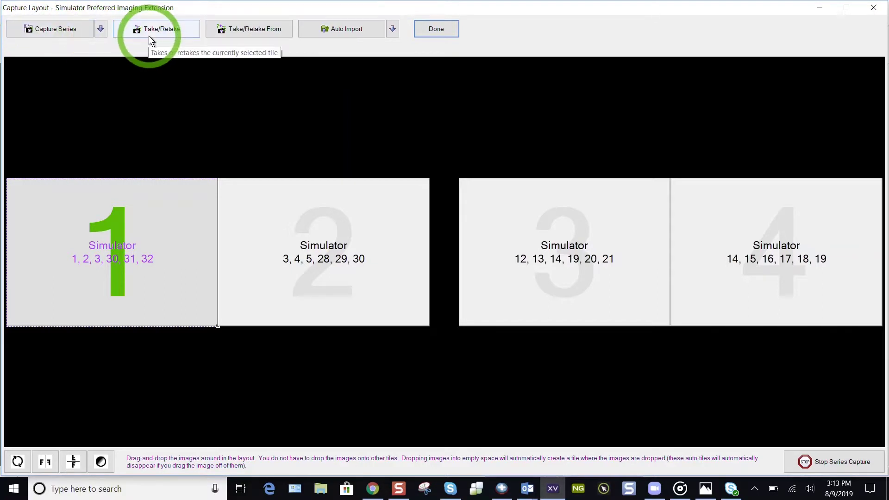
Review the image sources offered by Take/Retake From, dismiss them, and reselect tile 1
click(243, 29)
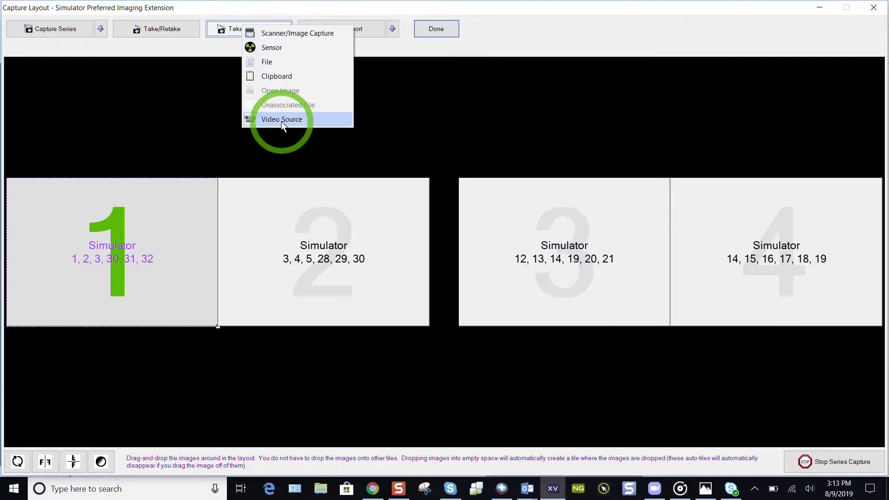
click(189, 81)
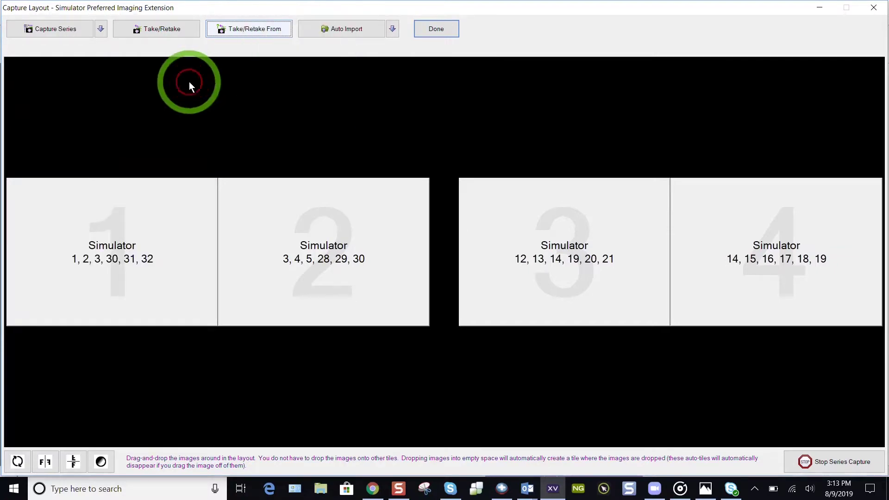
click(258, 30)
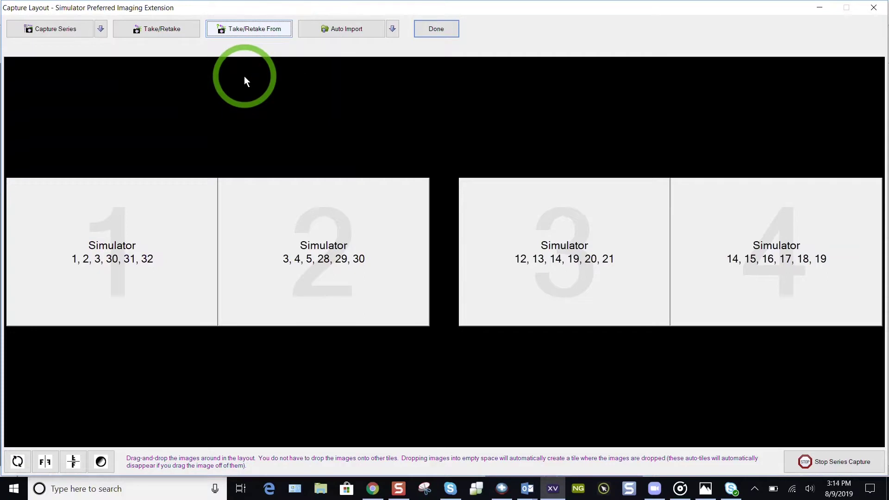
click(160, 224)
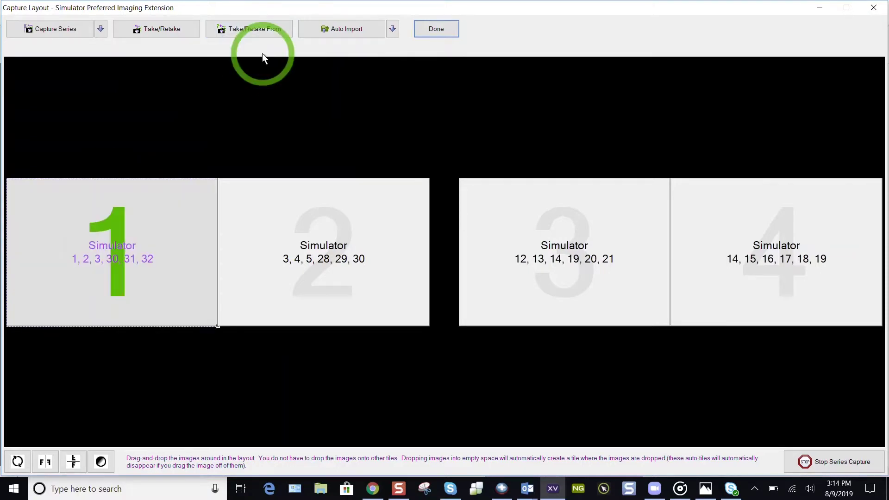
Open the Auto Import settings and review the Image Type and Image Subtype choices, leaving both as Miscellaneous
click(393, 29)
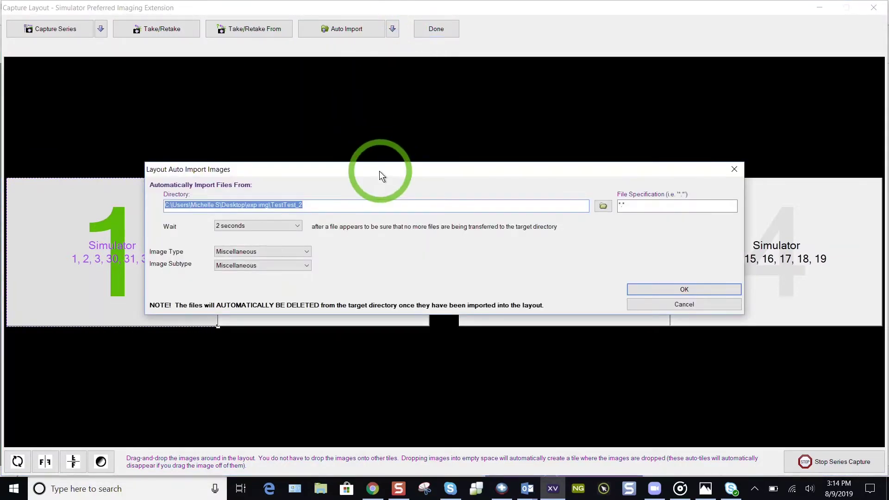
drag(379, 168, 399, 91)
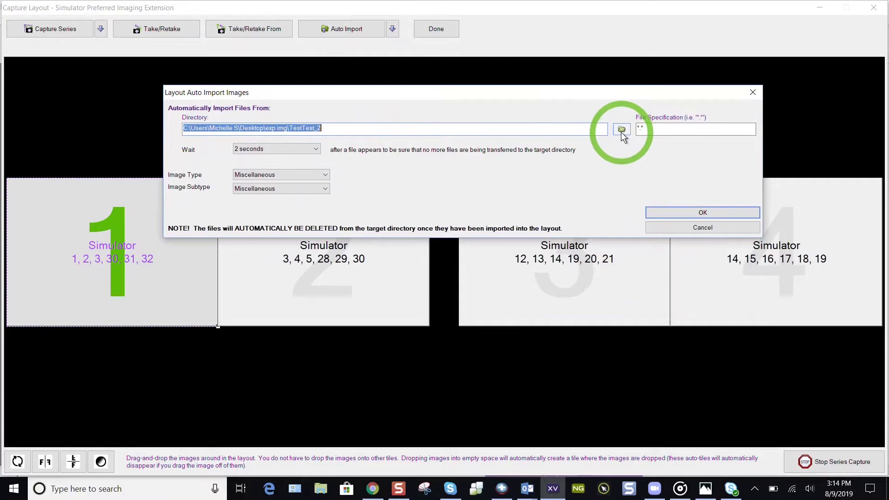
click(324, 174)
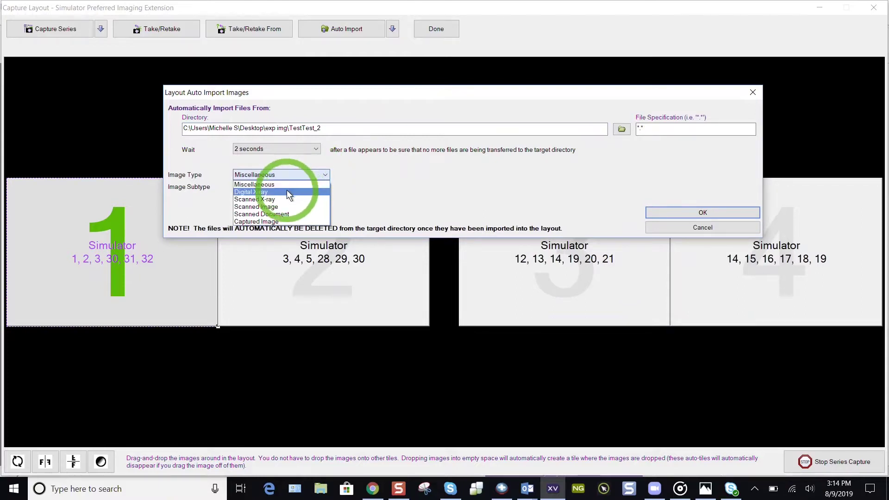
click(330, 176)
click(313, 189)
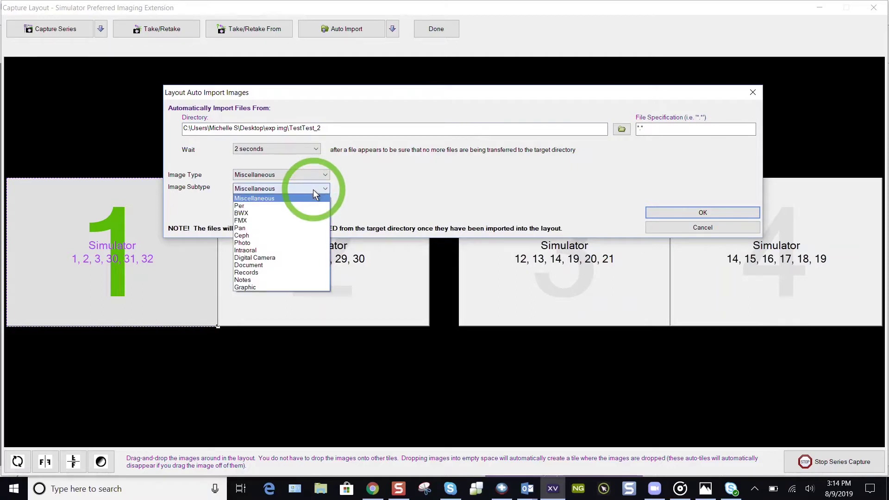
click(378, 170)
click(273, 162)
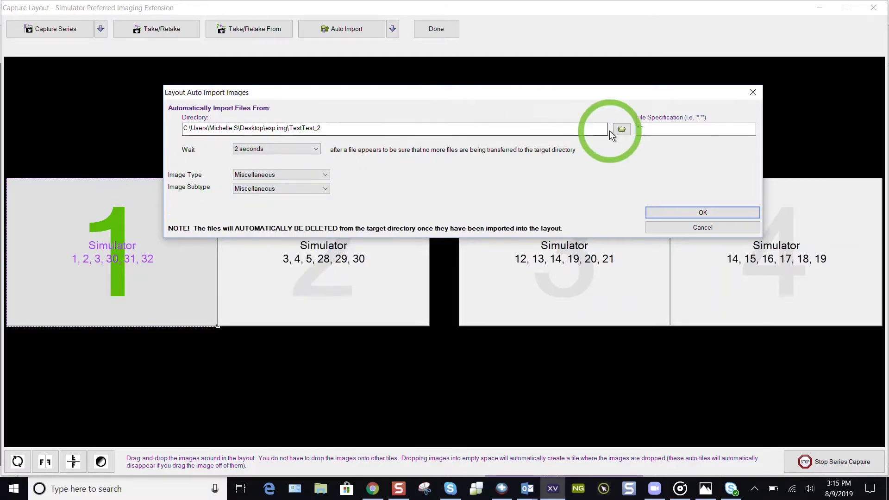
Browse the folders available for the Auto Import directory and dismiss the folder chooser and import settings without changes
click(621, 130)
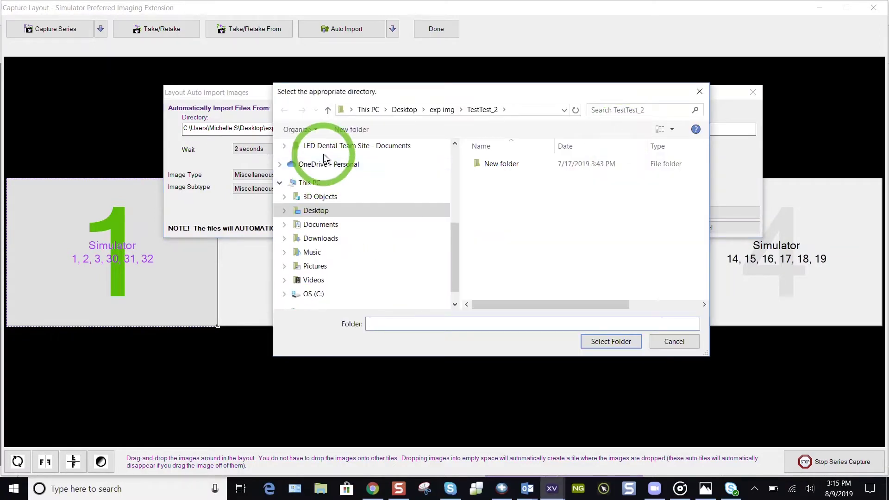
click(320, 196)
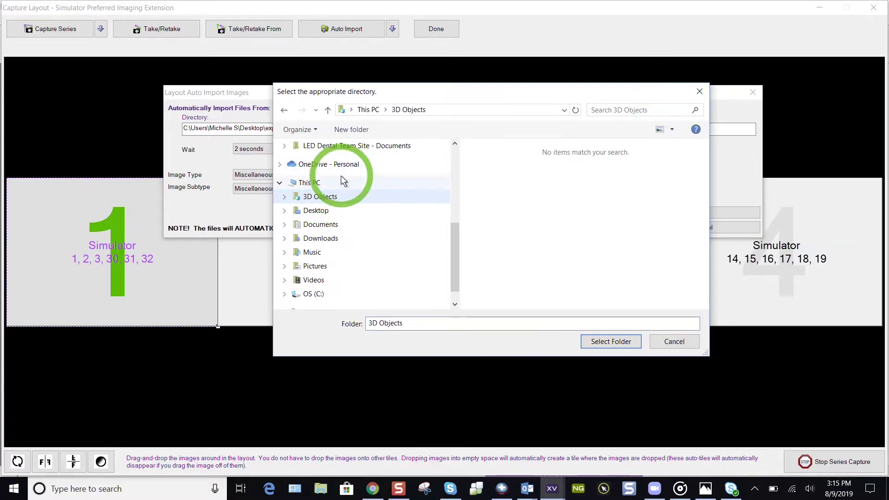
drag(452, 244, 458, 167)
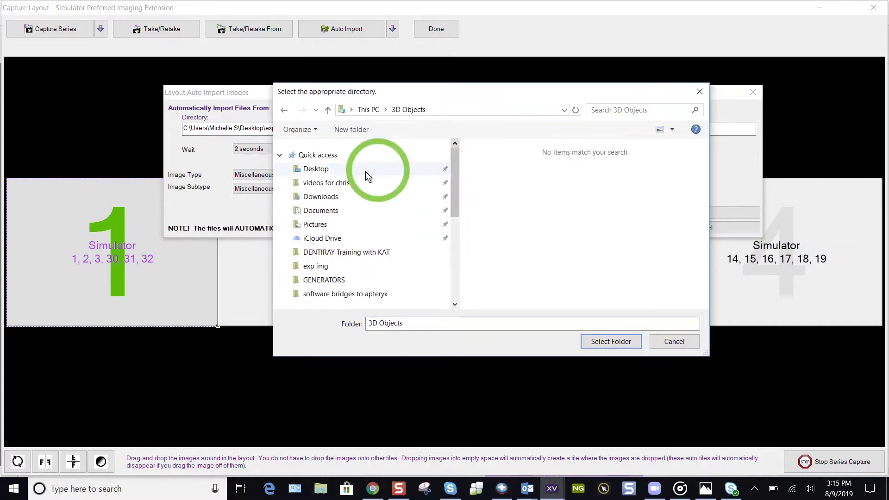
click(337, 170)
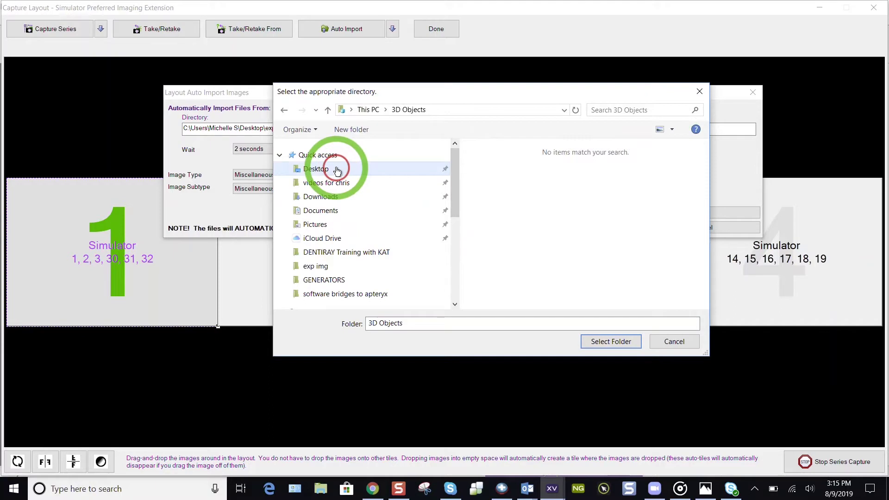
click(698, 86)
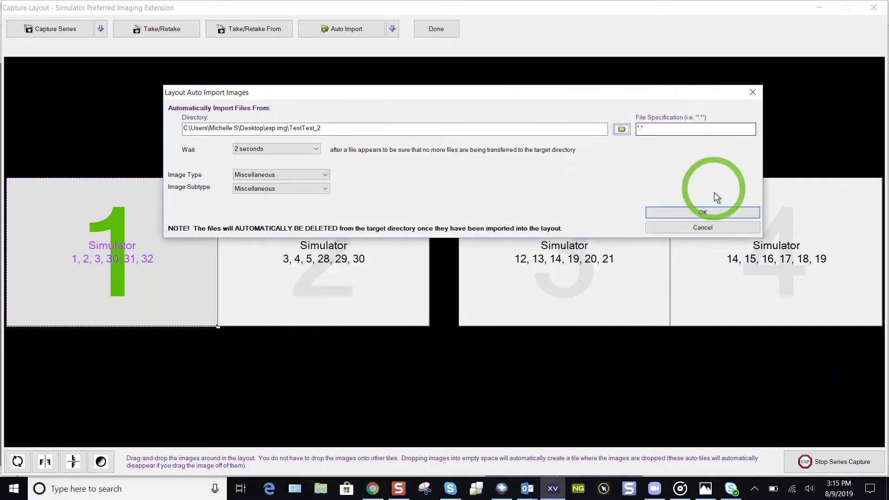
click(709, 229)
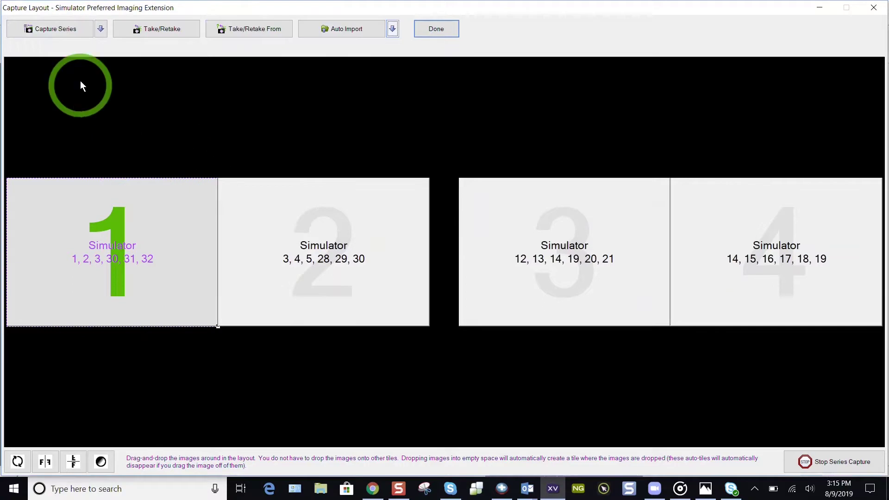
Review the sensor selection options for the capture series and cancel them
click(100, 29)
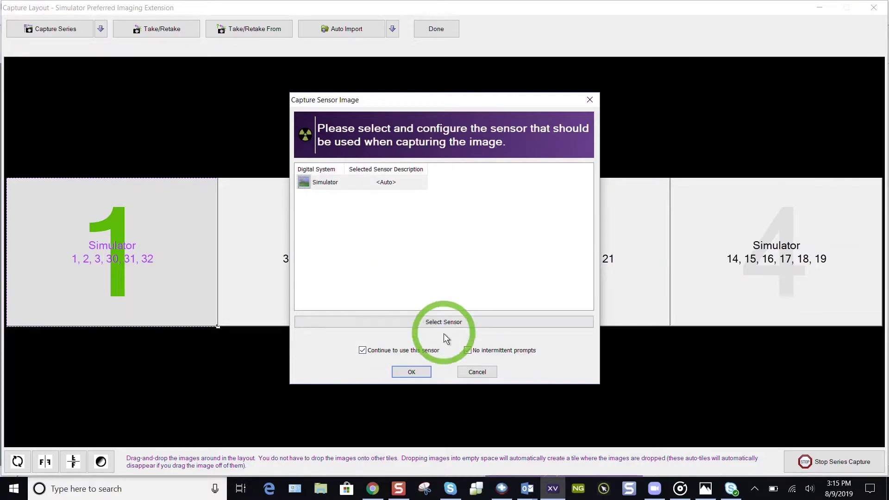
click(484, 369)
click(489, 298)
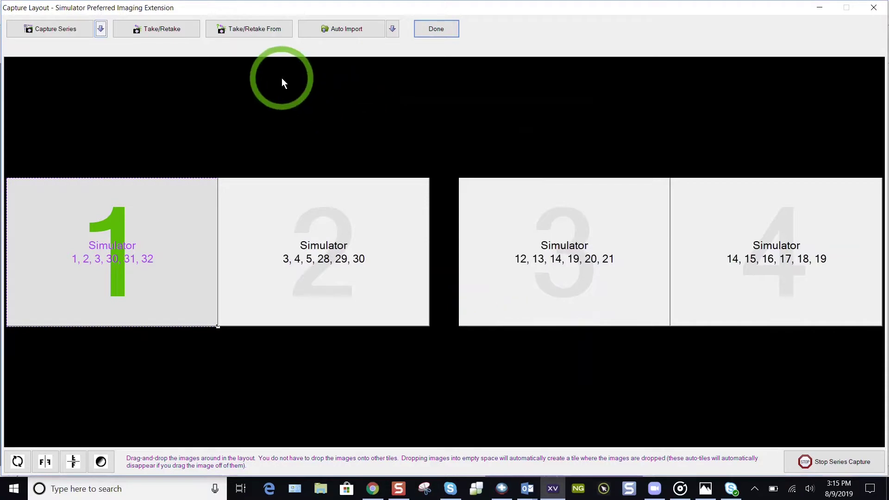
Review the image sources offered by Take/Retake From and dismiss the list
click(241, 30)
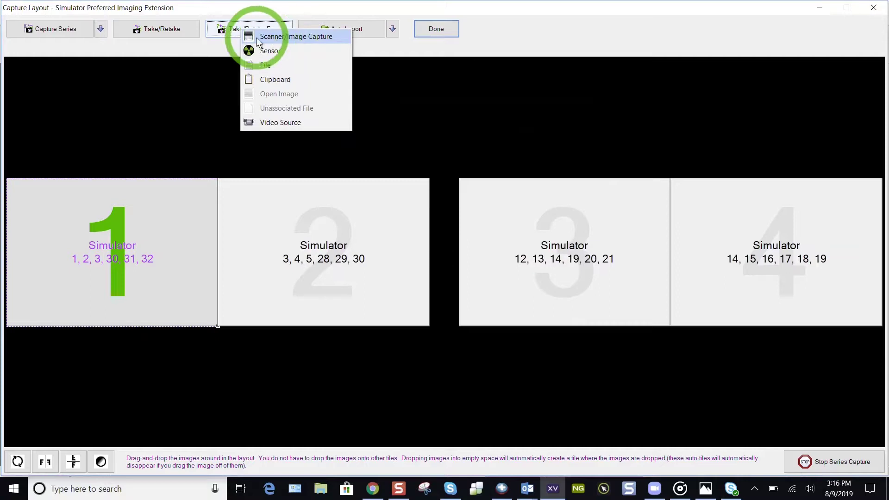
click(223, 70)
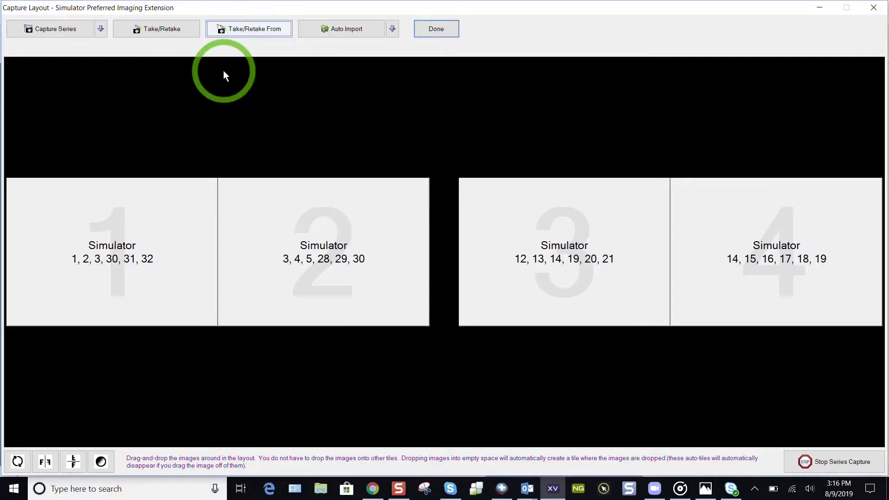
Capture the full series with the Simulator sensor to fill all four bite wing tiles
click(68, 27)
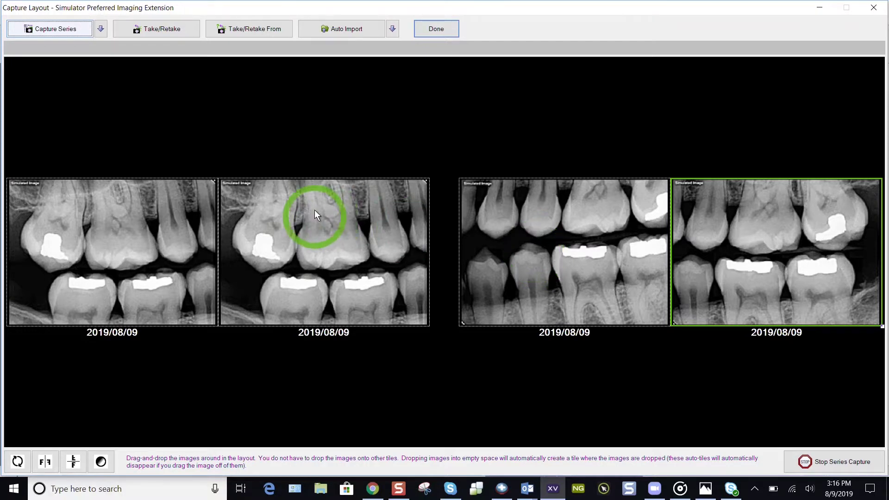
Swap the images of tiles 1 and 2 by parking one in empty space, and swap them back
drag(324, 211, 292, 142)
drag(142, 308, 278, 308)
drag(325, 168, 134, 283)
drag(313, 238, 273, 179)
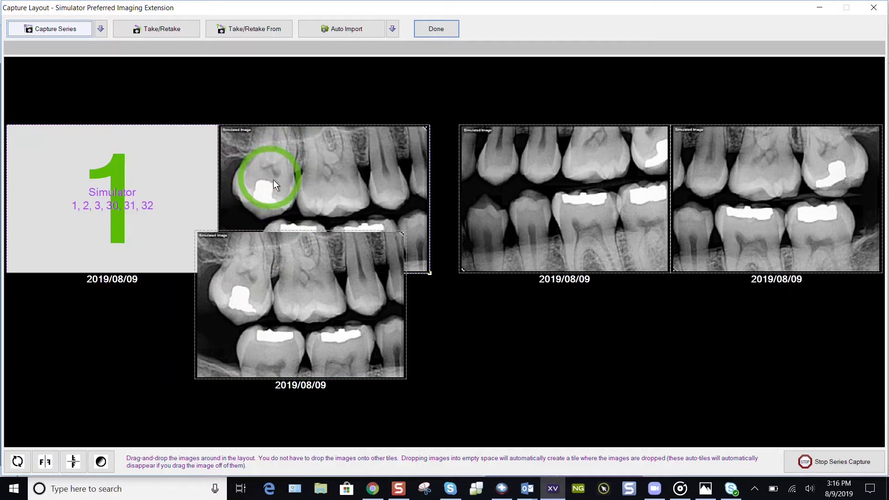
drag(294, 275, 135, 221)
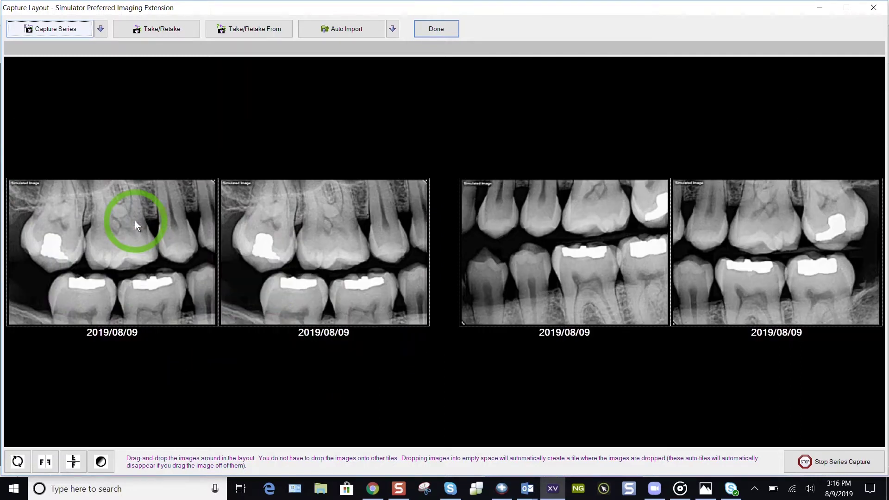
Rotate and horizontally flip the tile 1 image, and return it to its original orientation
click(85, 283)
click(17, 462)
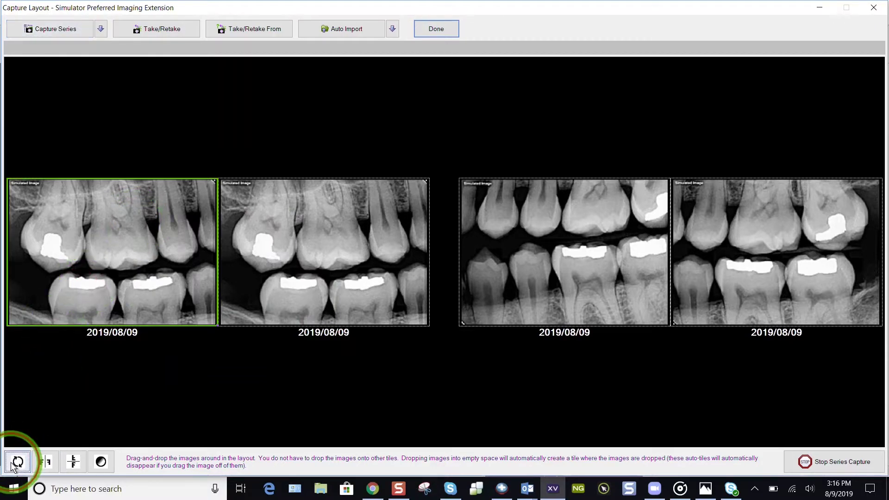
click(14, 463)
click(14, 463)
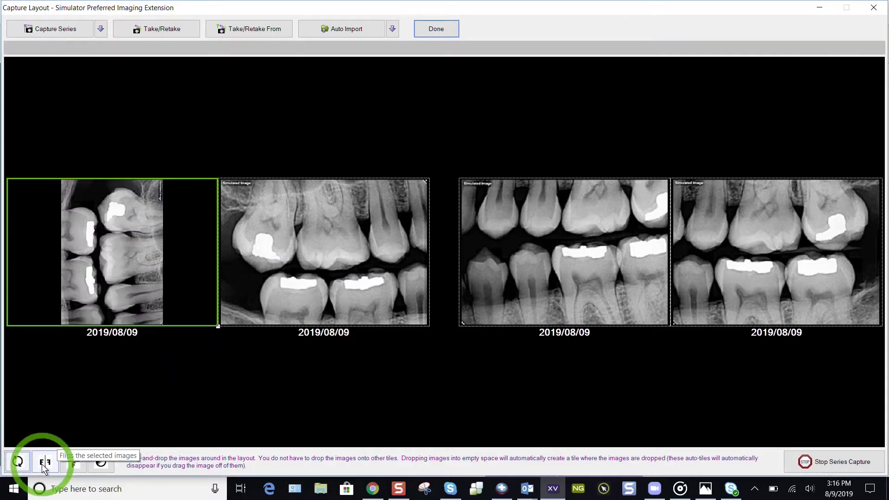
click(44, 463)
click(22, 463)
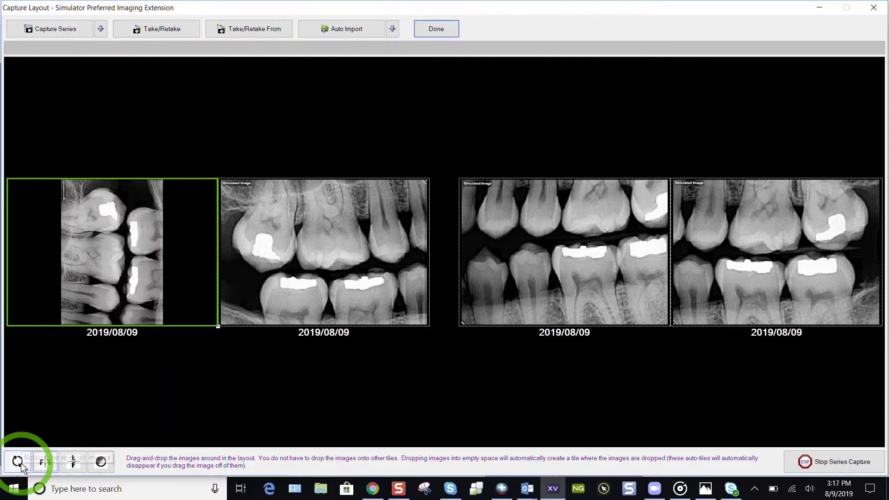
click(50, 467)
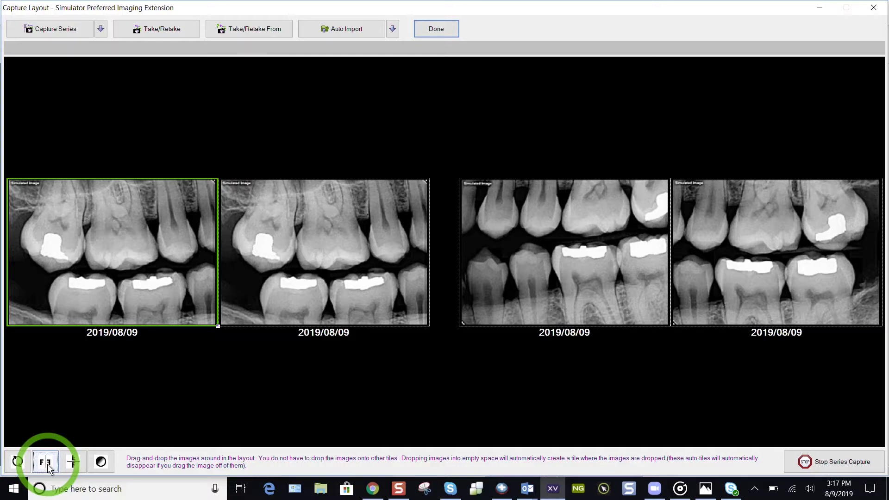
Retake the tile 4 image with the Simulator sensor, using the Intra-oral X-ray modality
click(727, 251)
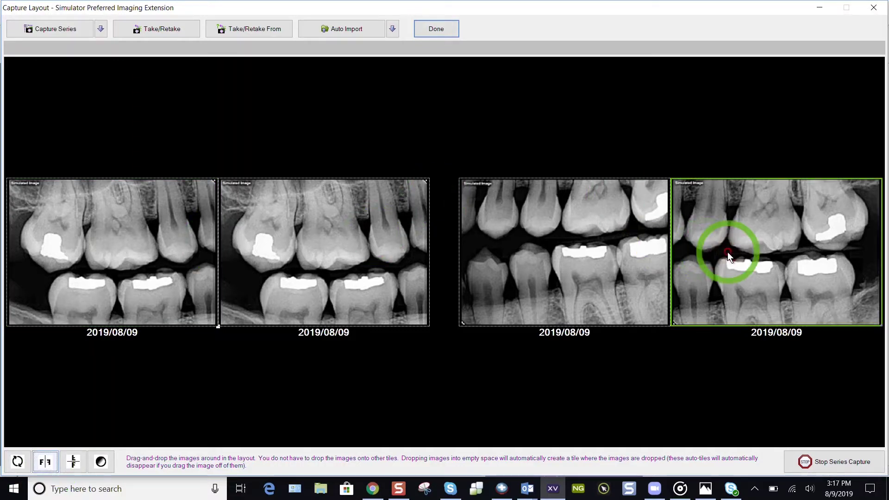
click(177, 29)
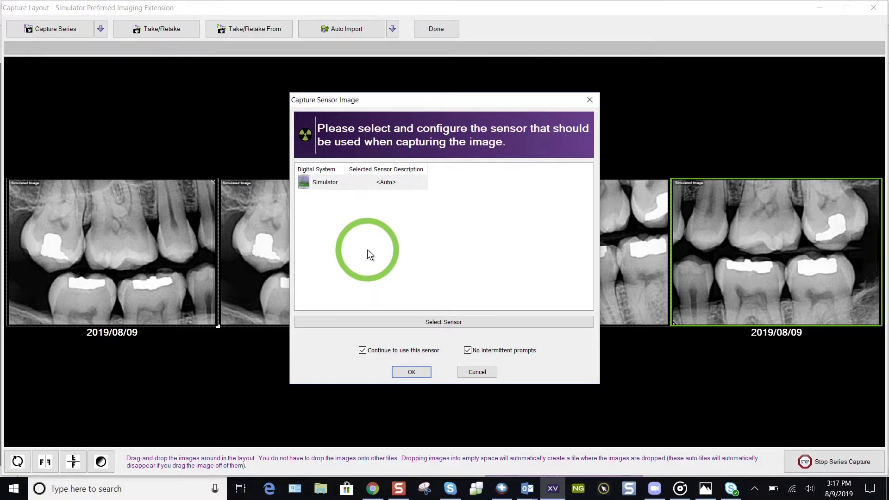
key(Return)
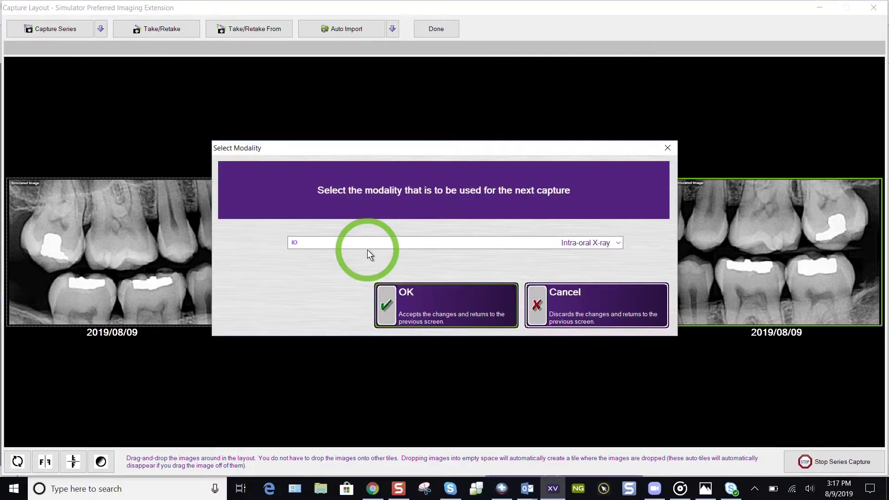
click(404, 241)
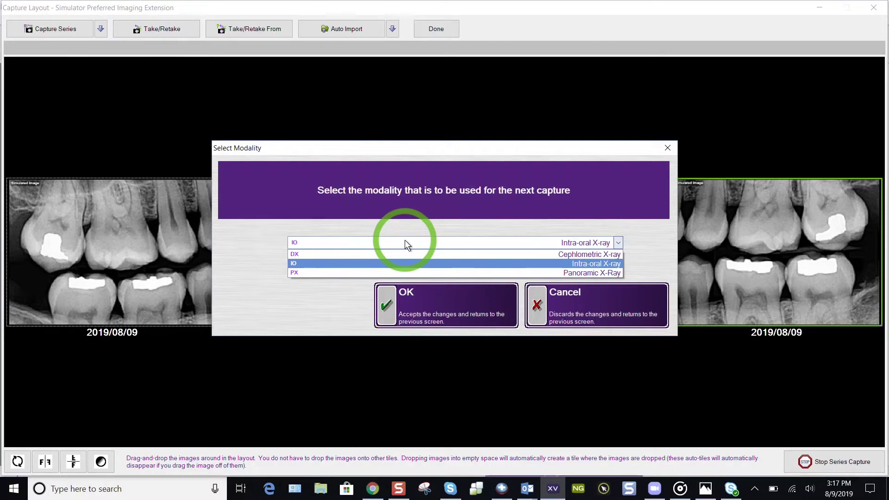
click(405, 240)
click(437, 301)
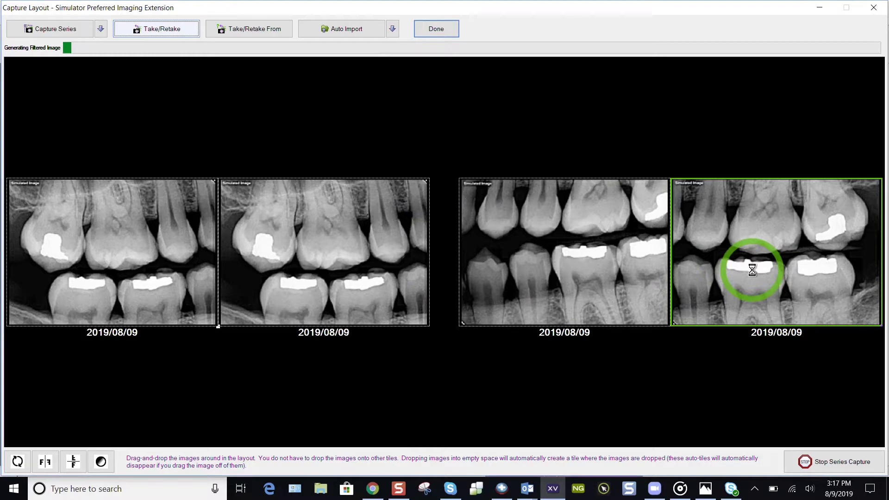
View the captures stored for tile 4 and confirm the second image as the one displayed
click(877, 323)
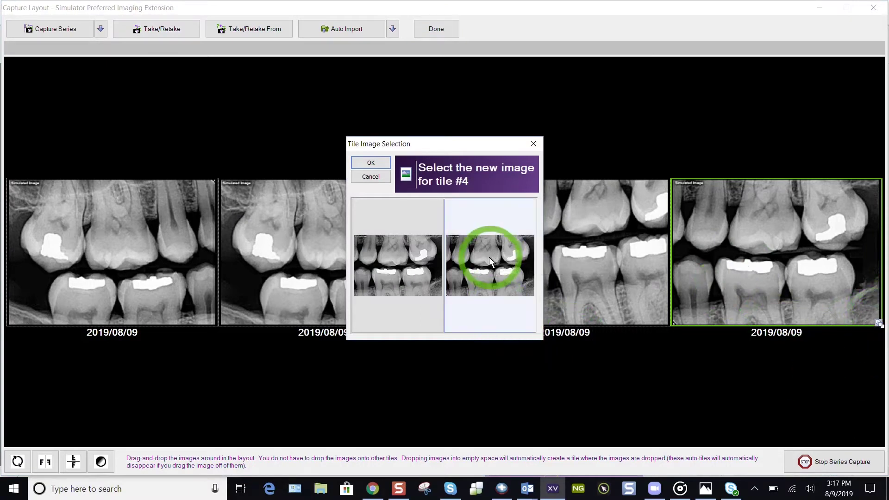
click(374, 158)
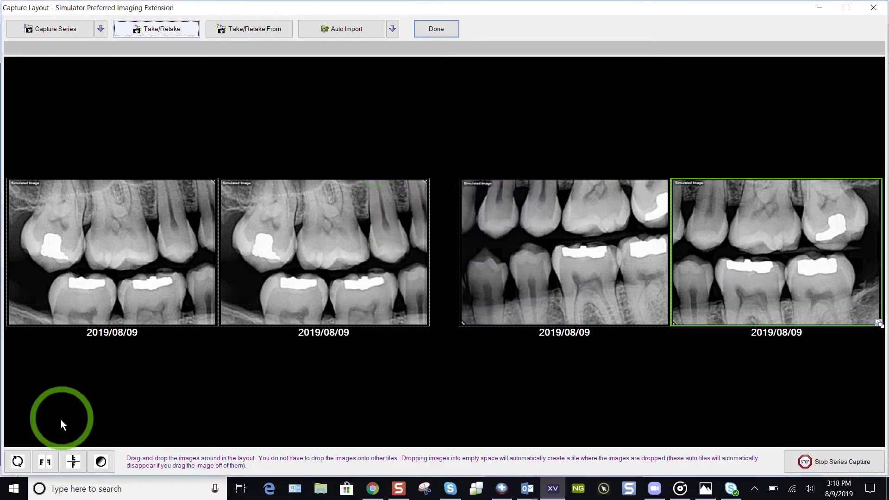
Rotate the current tile 4 image and switch the tile to its other, upright capture
click(21, 465)
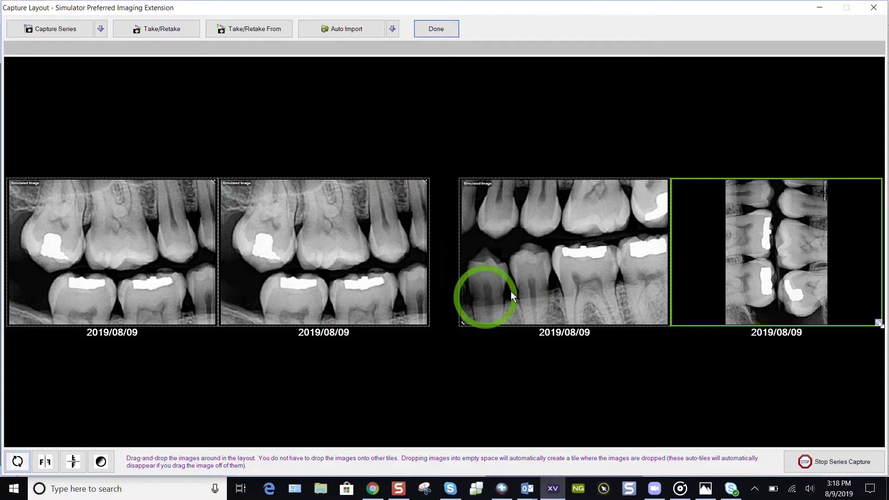
click(879, 323)
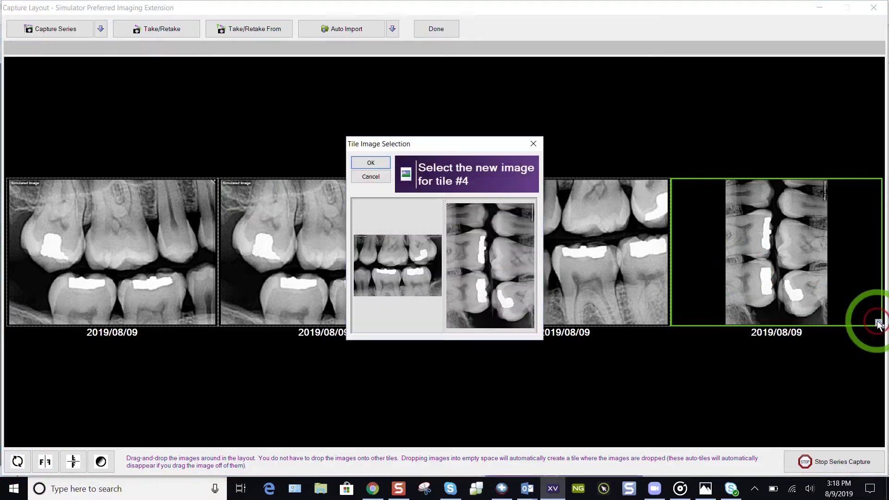
click(415, 256)
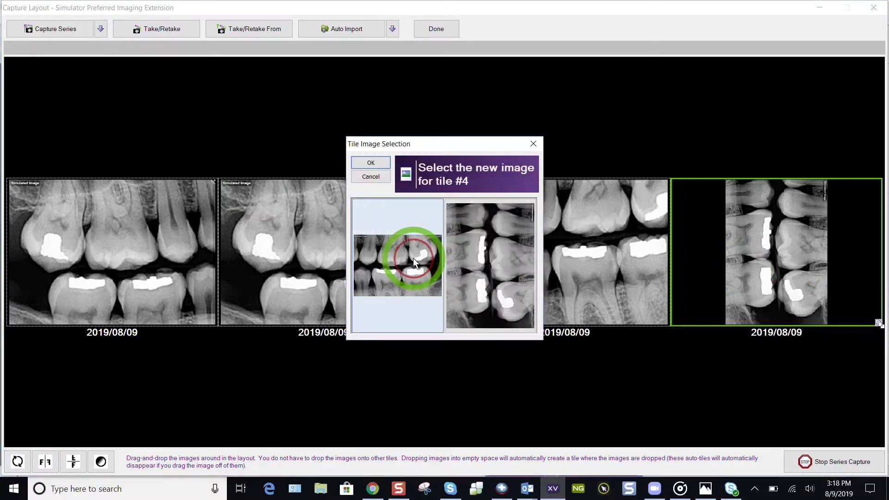
click(377, 163)
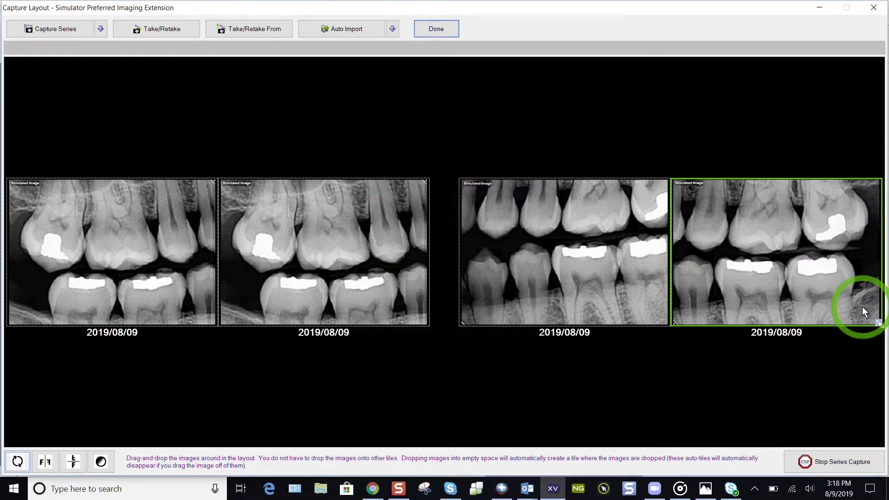
Switch tile 4 back to the rotated capture and rotate it until it is upright
click(879, 325)
click(506, 275)
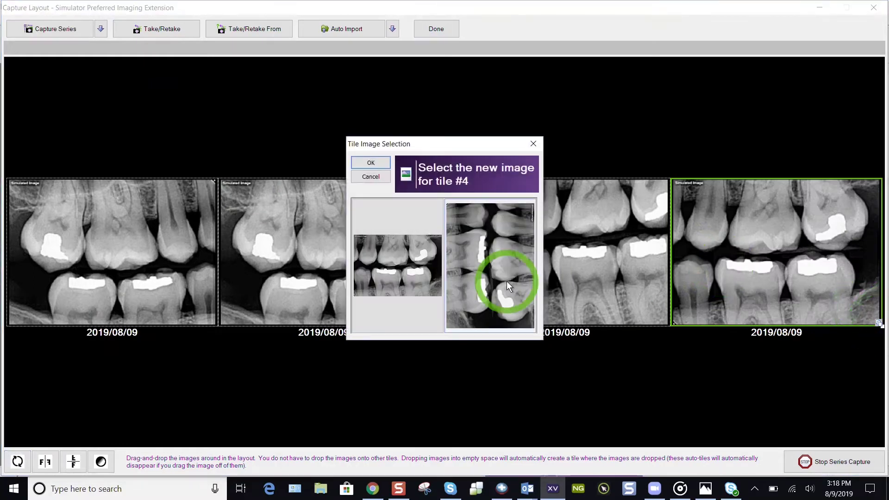
click(375, 163)
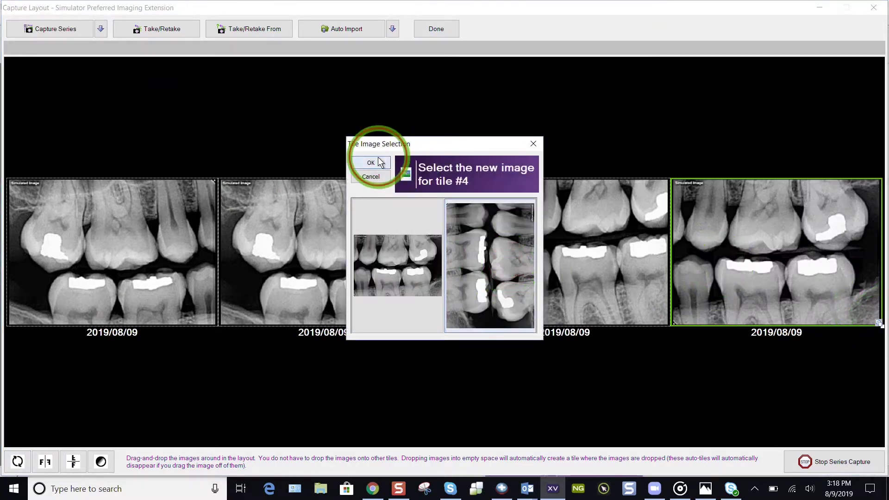
click(17, 461)
click(18, 462)
click(17, 462)
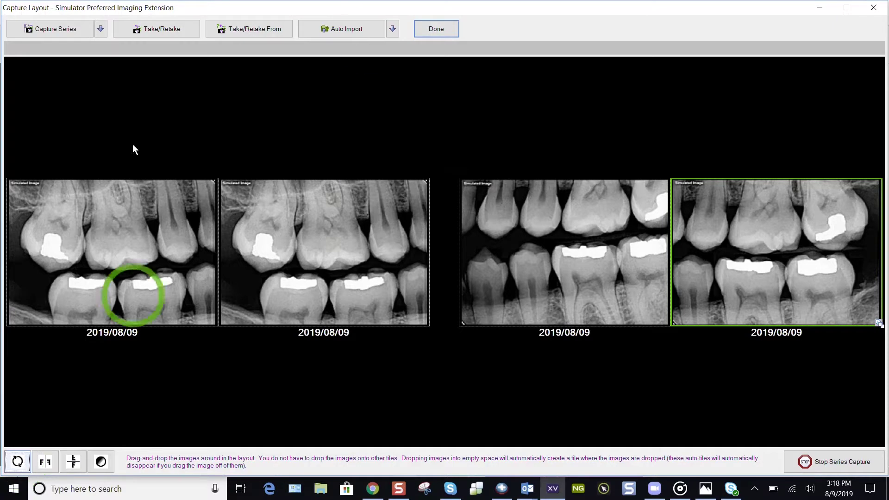
Finish the layout capture and open the captured bite wing layout for reorganizing its images
click(440, 29)
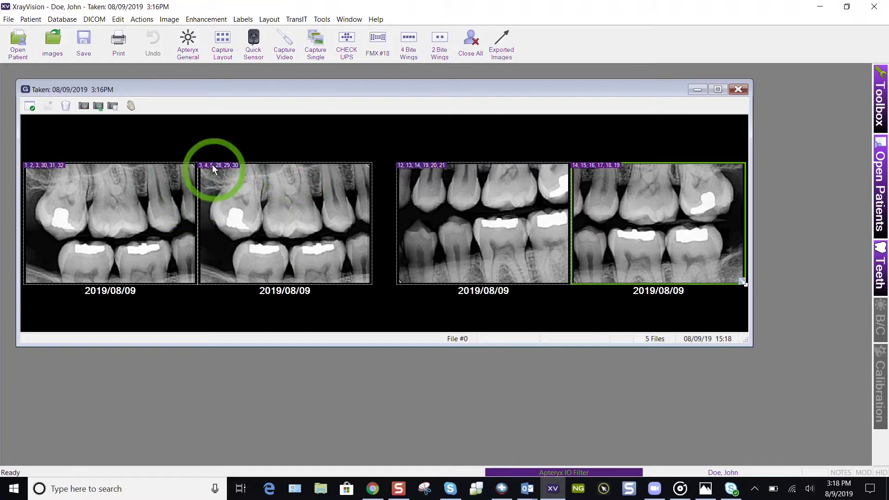
click(132, 106)
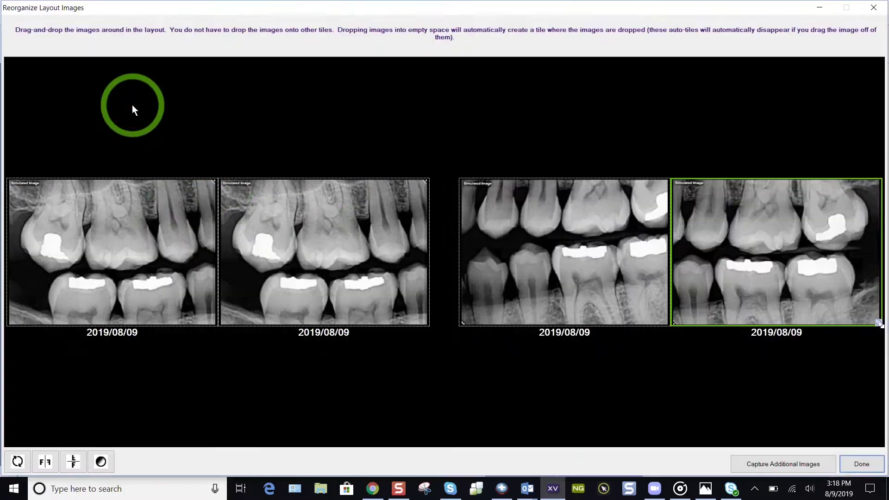
Swap the images of tiles 1 and 2 in the saved layout, and select the tile 2 image
drag(287, 236, 296, 124)
drag(132, 293, 294, 300)
drag(297, 175, 135, 306)
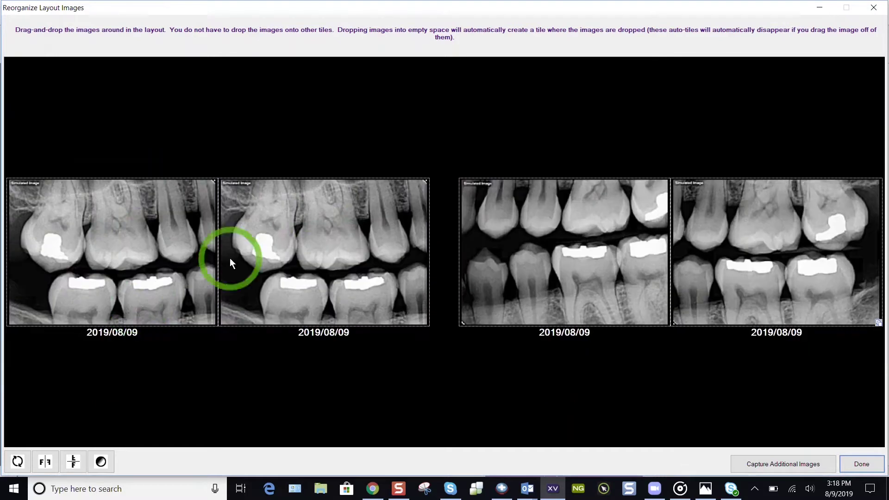
click(327, 244)
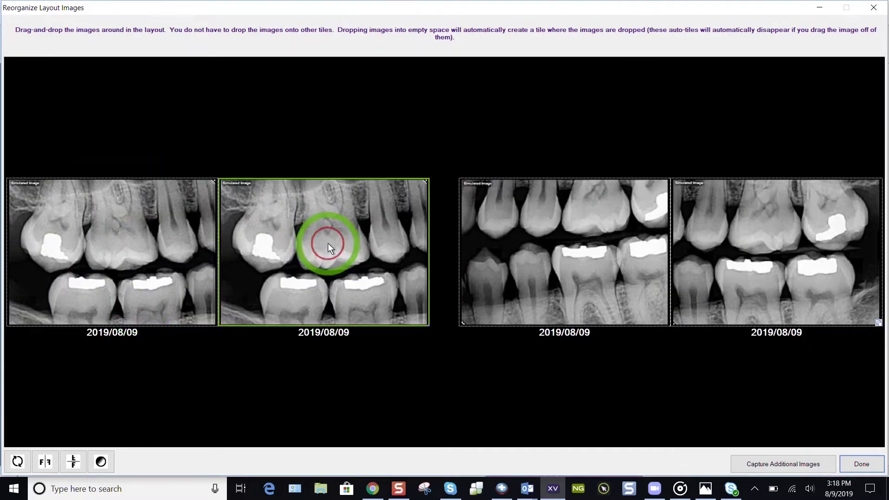
Finish reorganizing the layout and retake the tile 4 image with the Simulator sensor
click(863, 460)
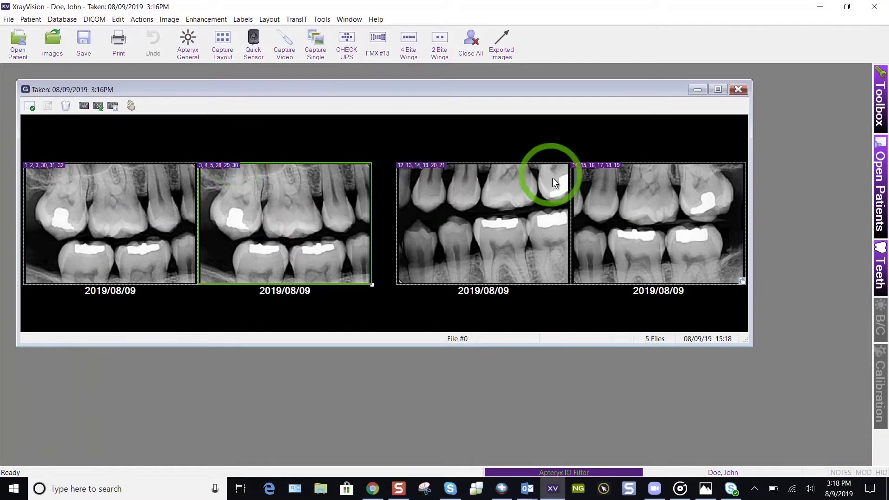
click(648, 227)
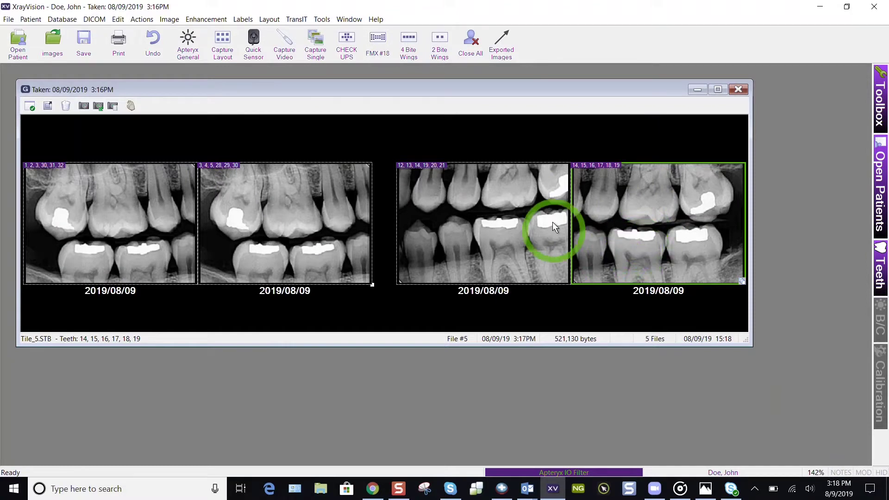
click(98, 107)
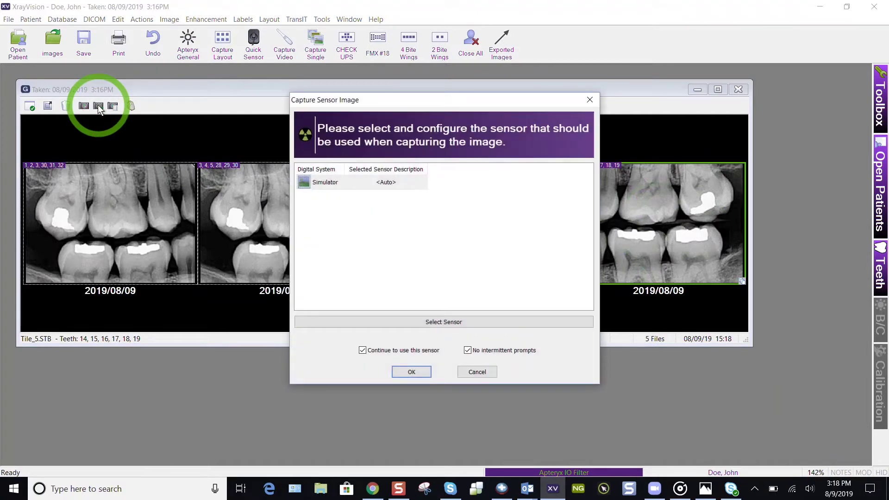
key(Return)
key(Return)
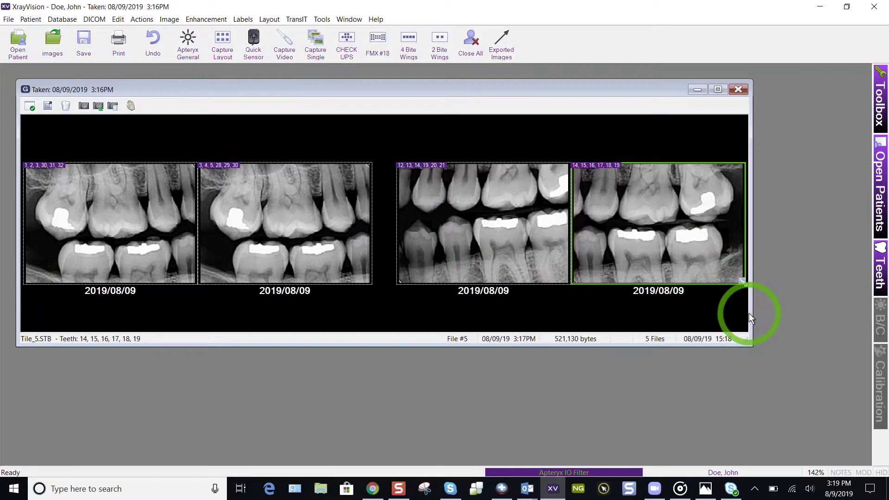
Choose the third capture as the displayed image for tile 4
click(742, 279)
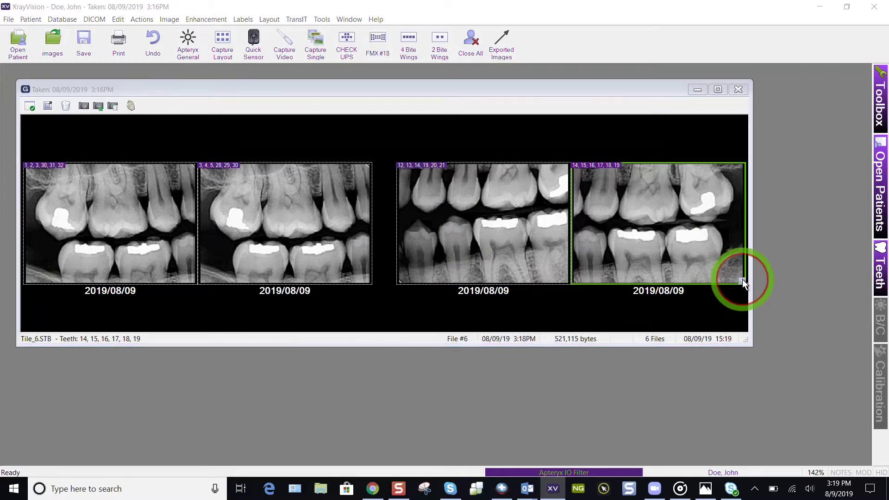
click(536, 259)
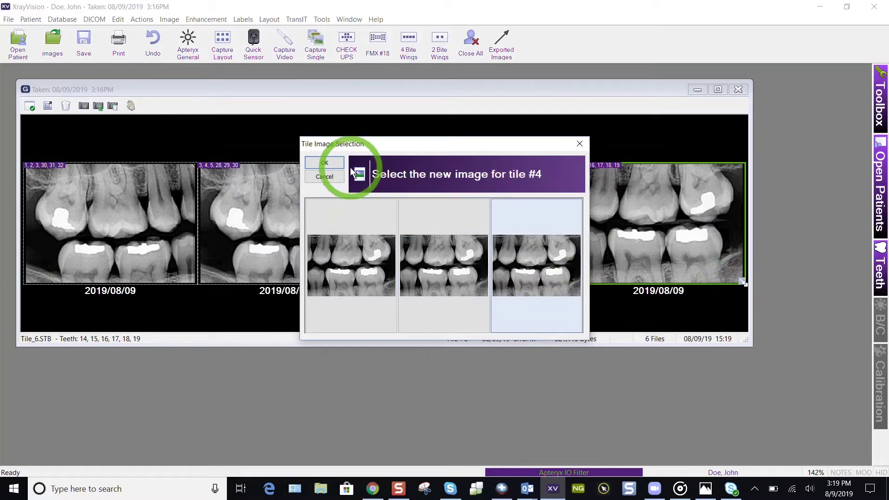
click(325, 163)
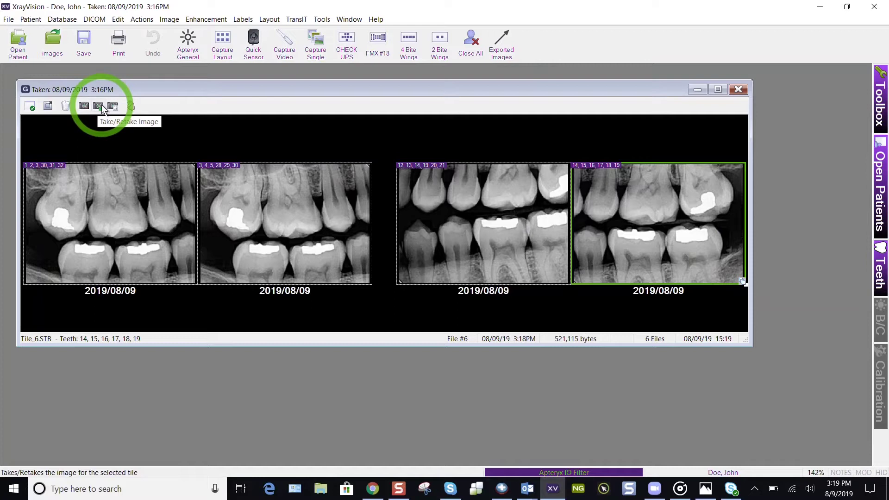
click(47, 106)
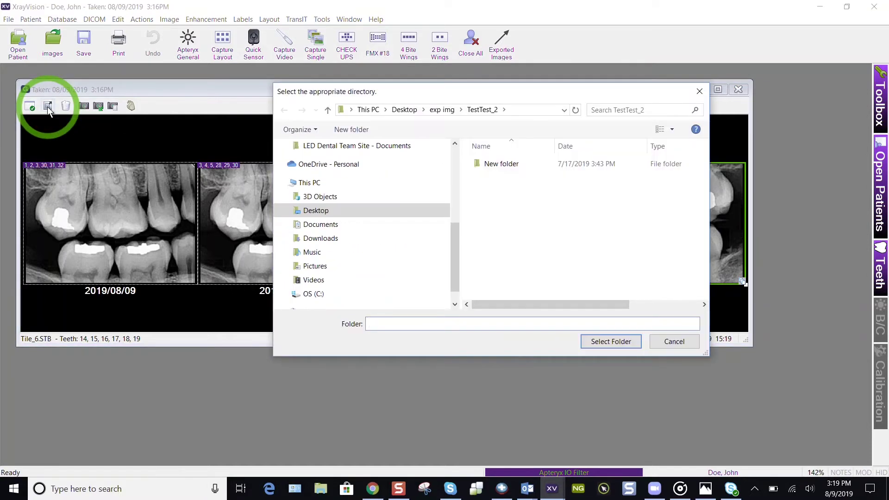
click(700, 91)
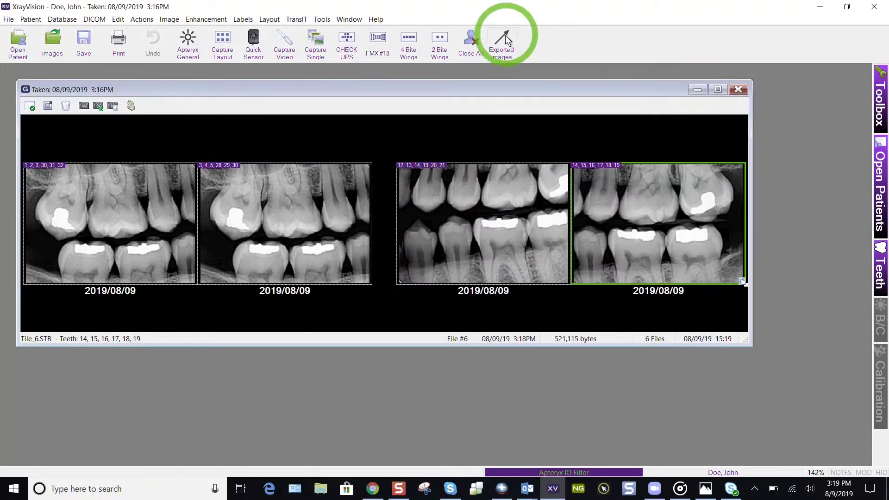
click(47, 106)
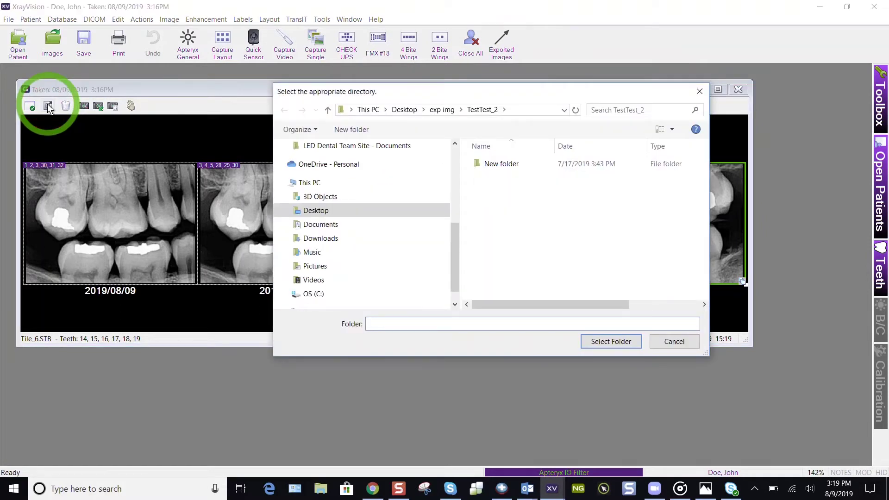
click(695, 91)
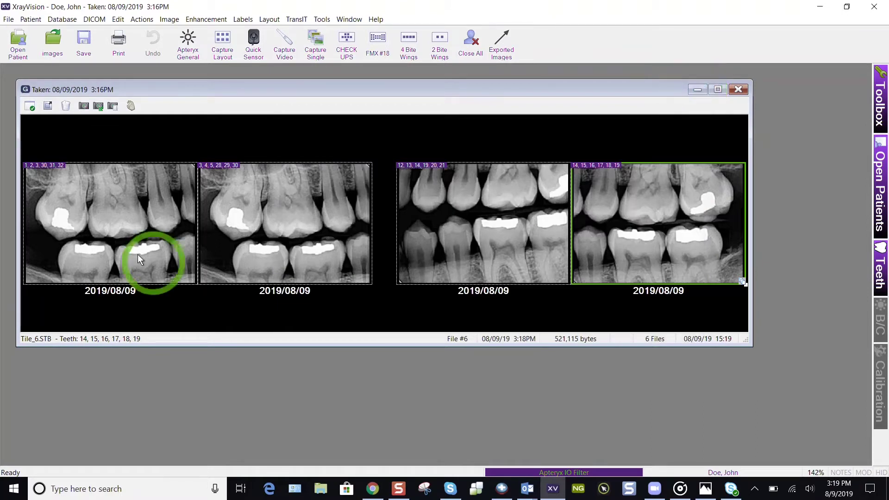
Enlarge the tile 1 image, maximize its window and move the Layout Overview off the image
double_click(105, 203)
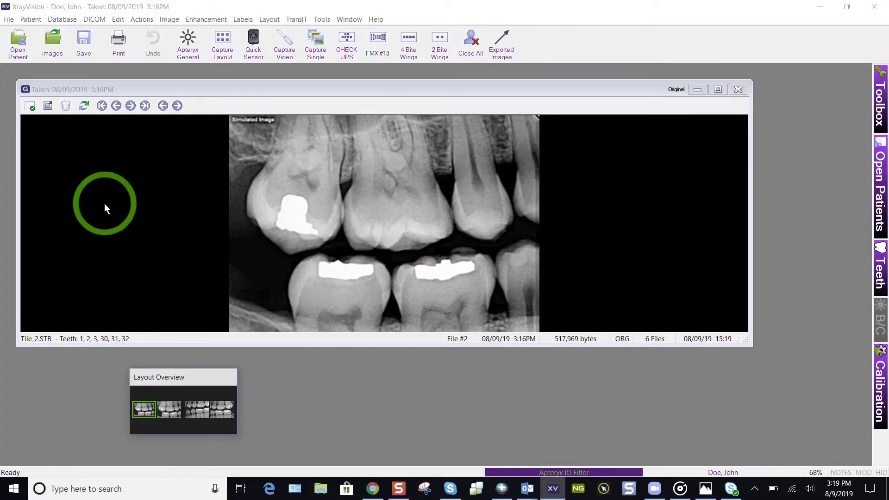
click(718, 90)
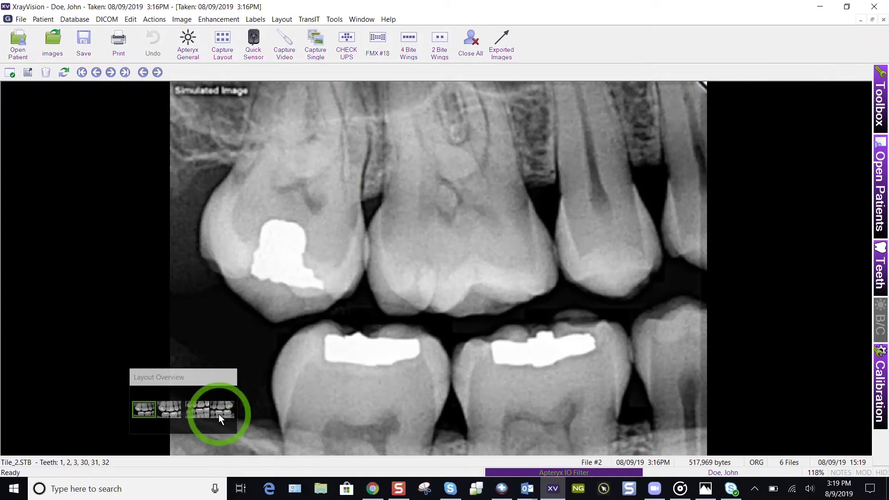
drag(193, 378, 782, 174)
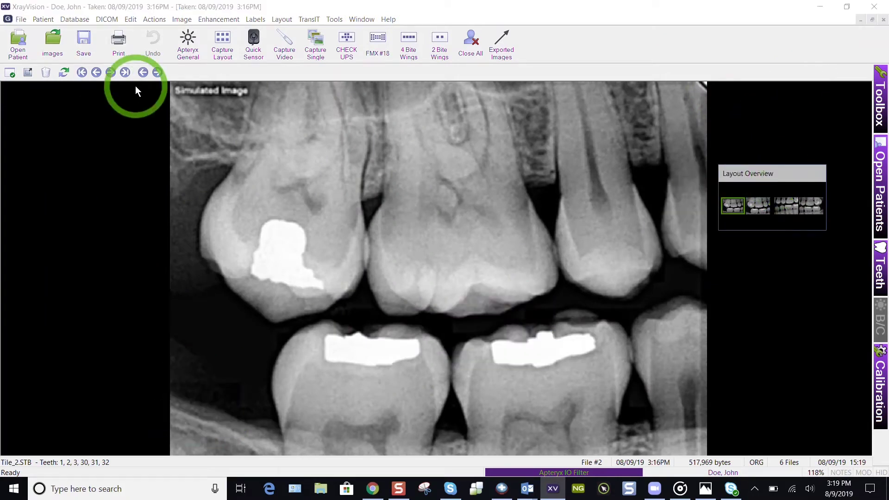
Browse through the enlarged bite wing images in the layout and examine each one
click(158, 72)
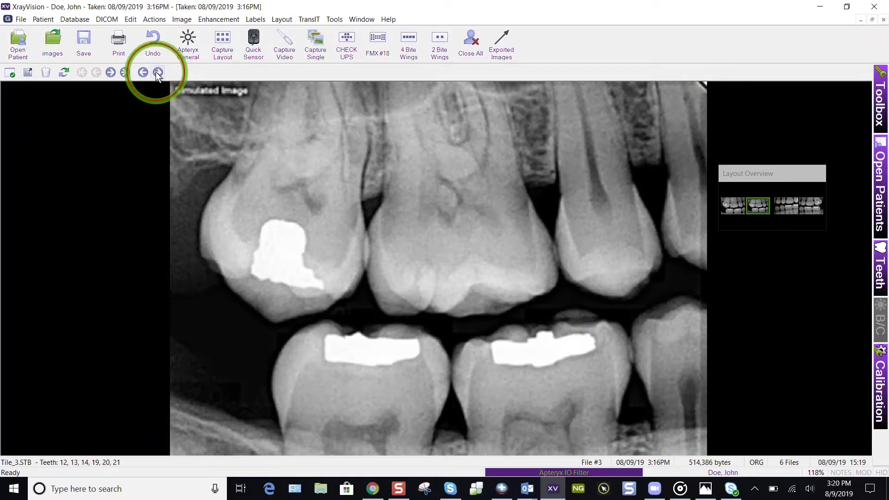
click(157, 72)
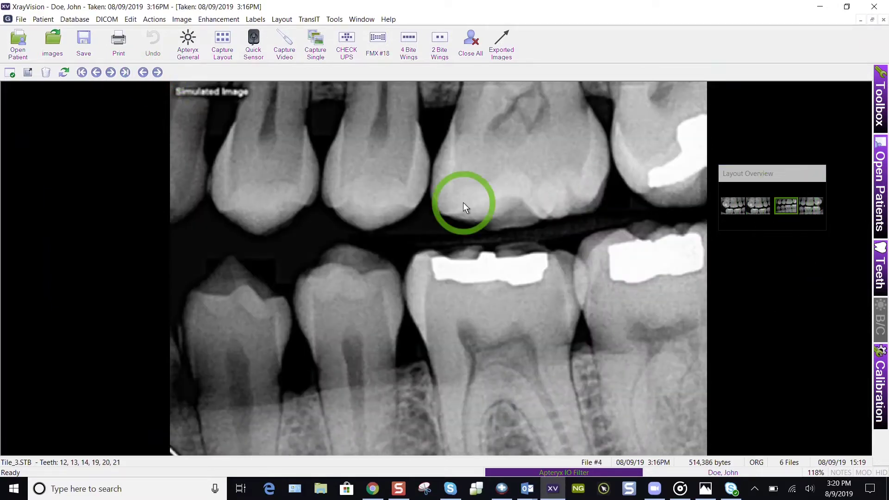
scroll(463, 201, down, 1)
scroll(463, 202, up, 2)
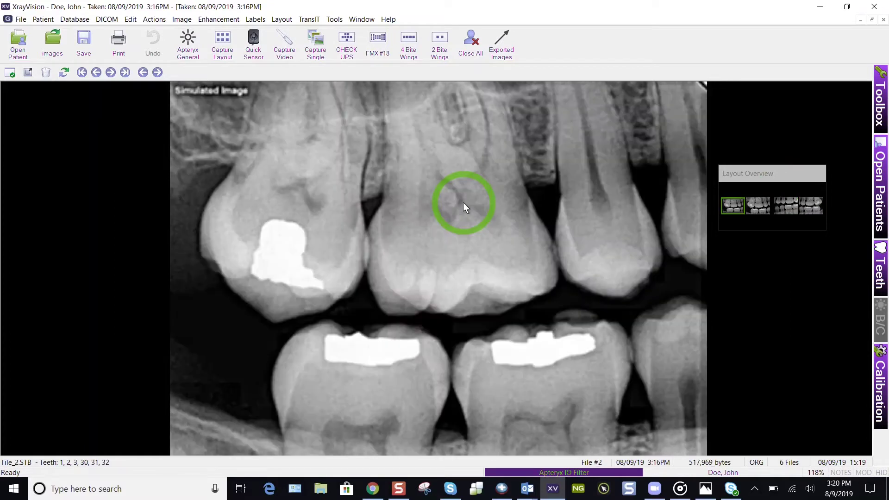
scroll(463, 203, up, 1)
scroll(464, 203, down, 4)
scroll(464, 206, up, 1)
scroll(463, 202, down, 1)
scroll(463, 202, up, 1)
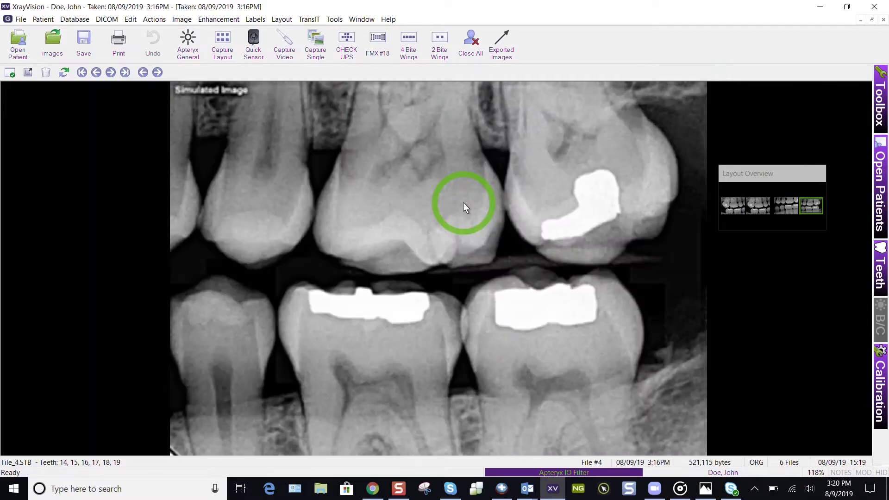
Return to the full layout, view the tile 2 image enlarged and go back to the layout
double_click(463, 202)
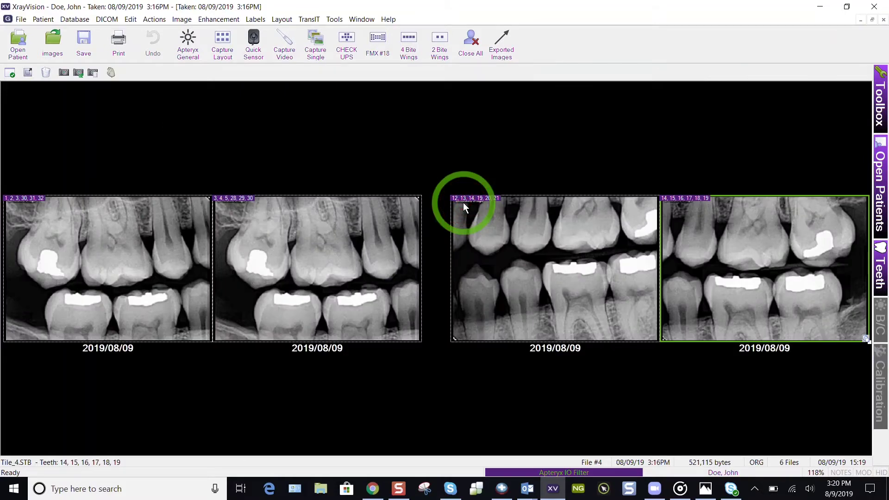
double_click(344, 251)
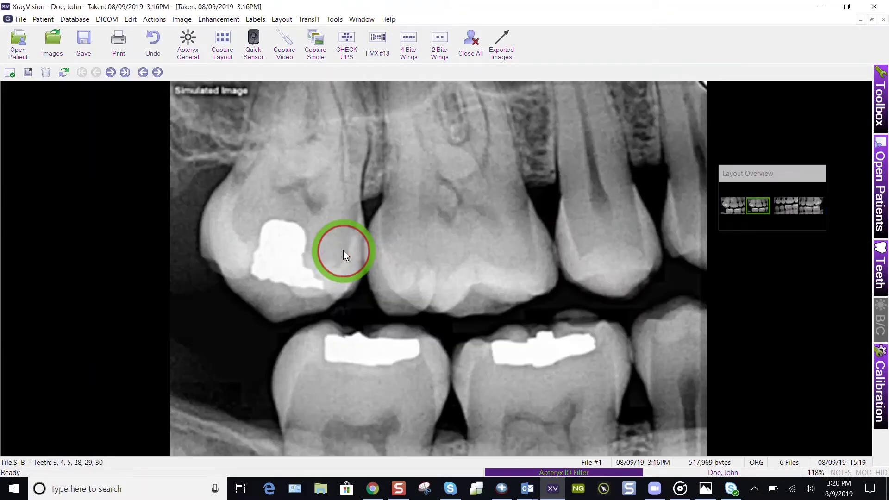
double_click(344, 251)
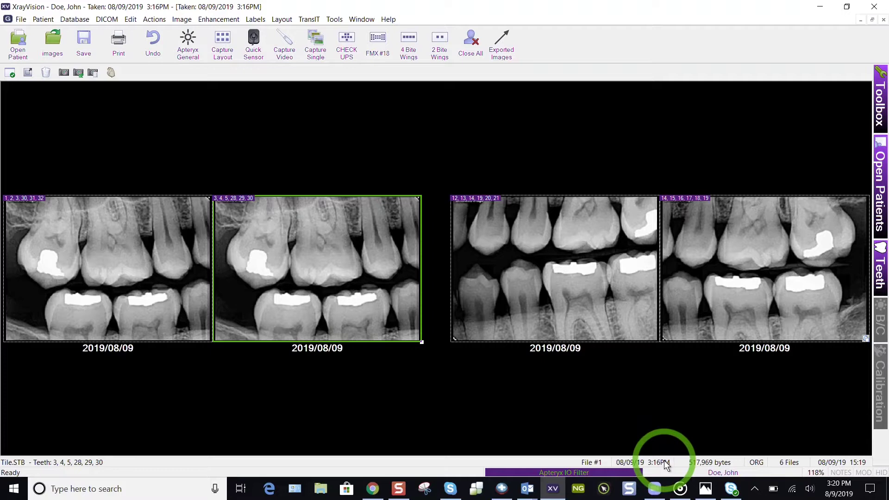
Replace the layout associated with this image group with the FMX #18 layout
right_click(279, 235)
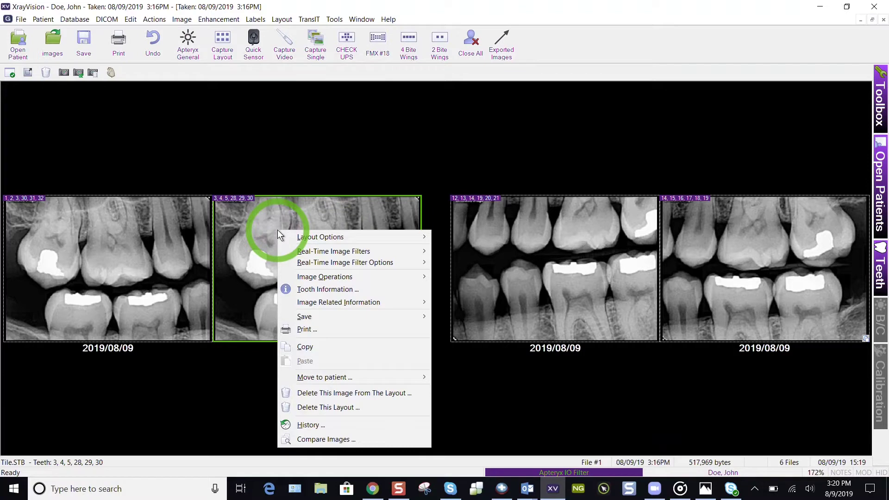
mouse_move(301, 237)
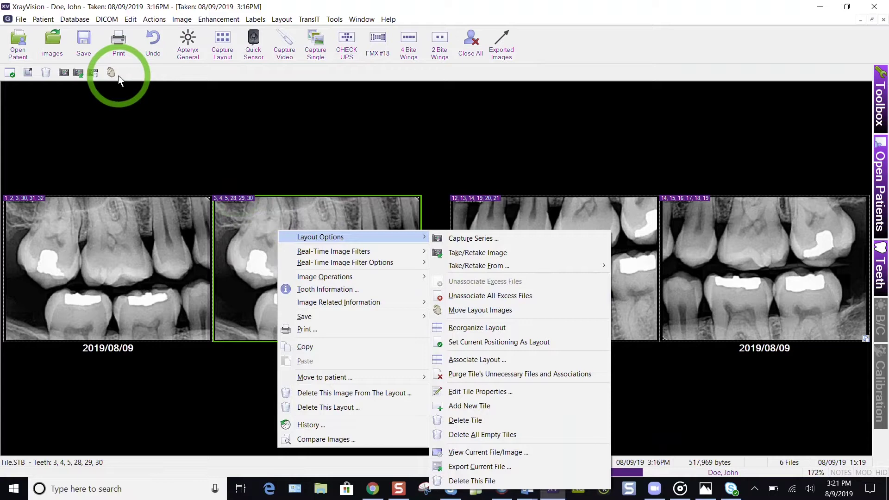
click(460, 359)
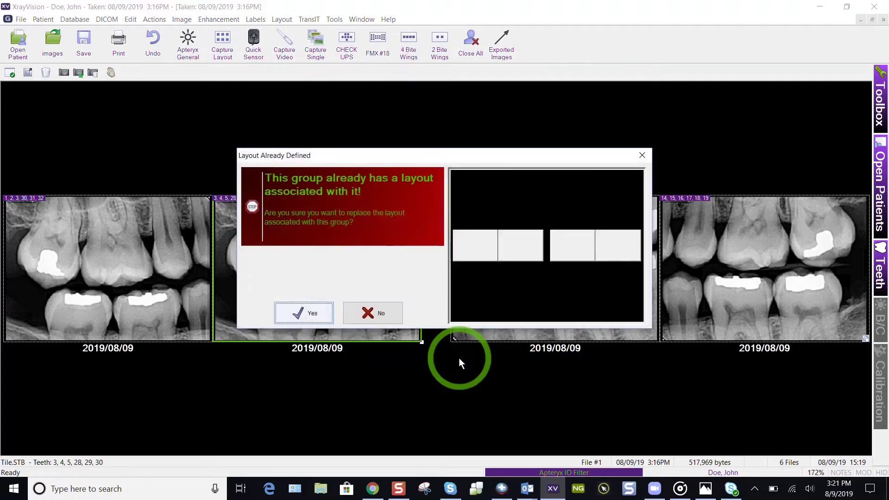
click(302, 314)
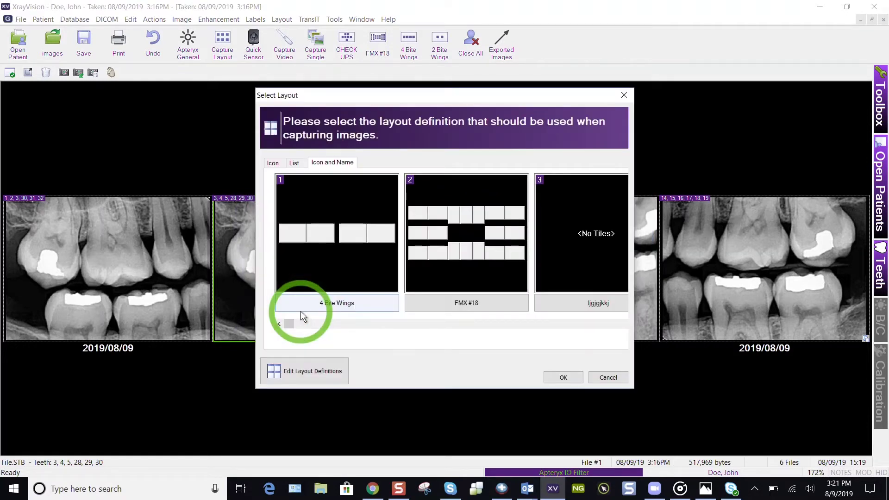
click(435, 300)
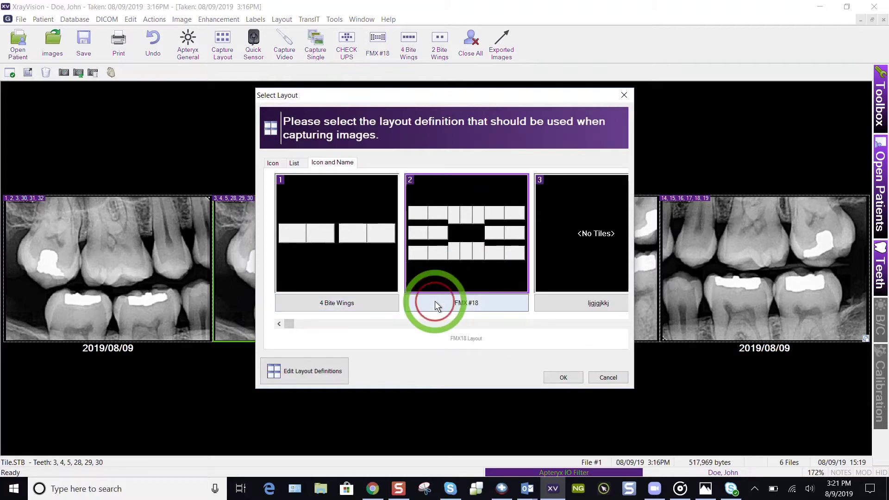
double_click(465, 290)
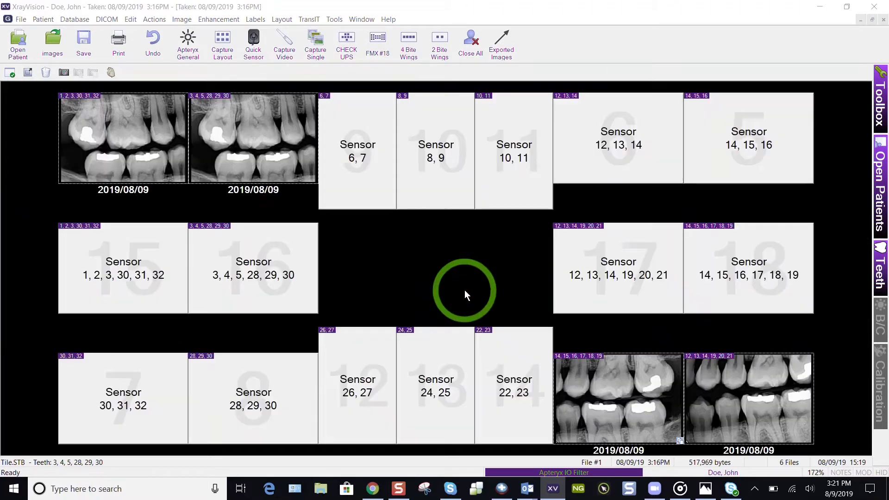
Open the FMX layout for reorganizing and move the bite wing images from tiles 1, 2, 3 and 4 to tiles 15, 16, 17 and 18
click(234, 162)
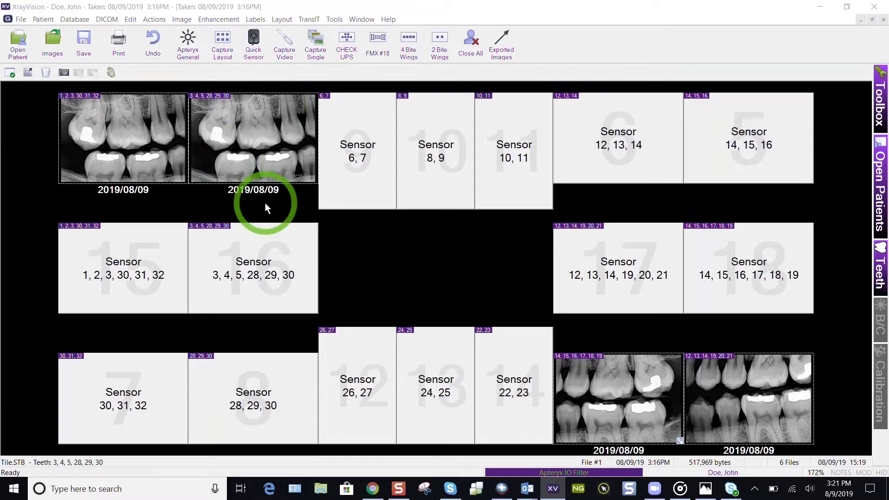
click(111, 73)
drag(112, 77, 110, 255)
drag(264, 109, 259, 226)
drag(604, 368, 634, 259)
drag(639, 391, 768, 260)
drag(647, 261, 771, 264)
drag(660, 261, 765, 269)
drag(765, 388, 643, 264)
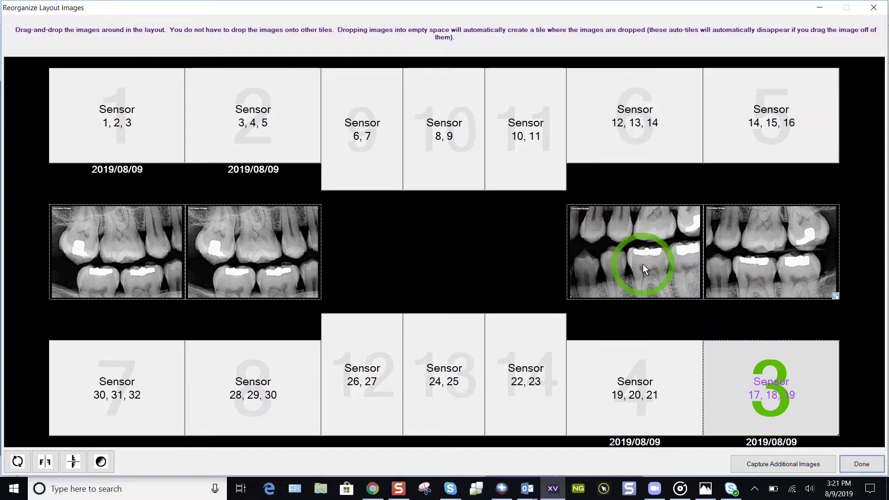
Open additional image capture for the FMX layout, step through the empty tiles 1 to 11 in order, and finish the capture session
click(92, 132)
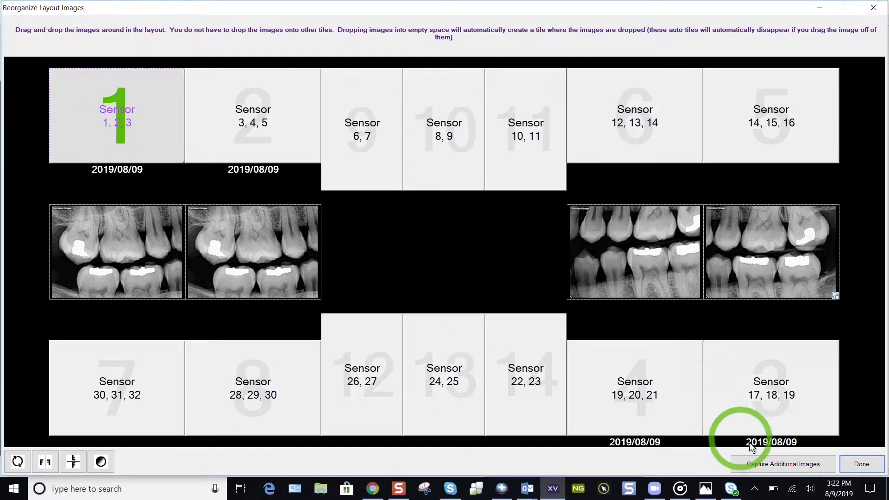
click(763, 461)
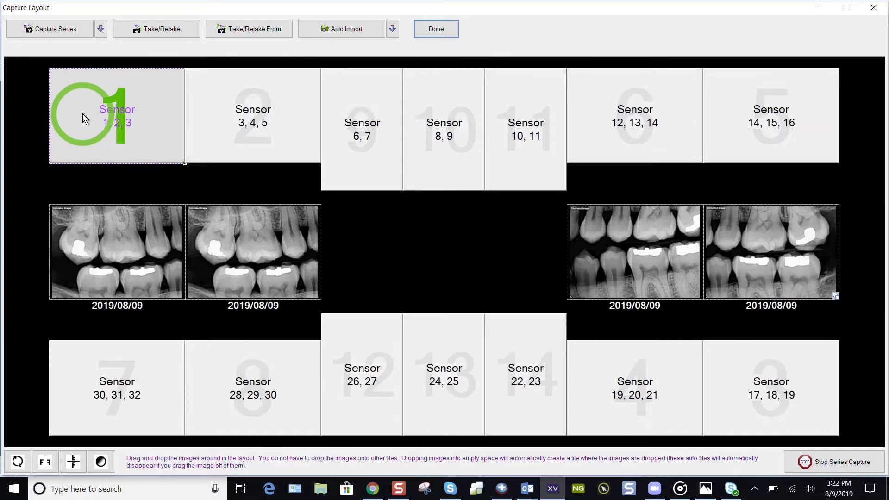
click(238, 96)
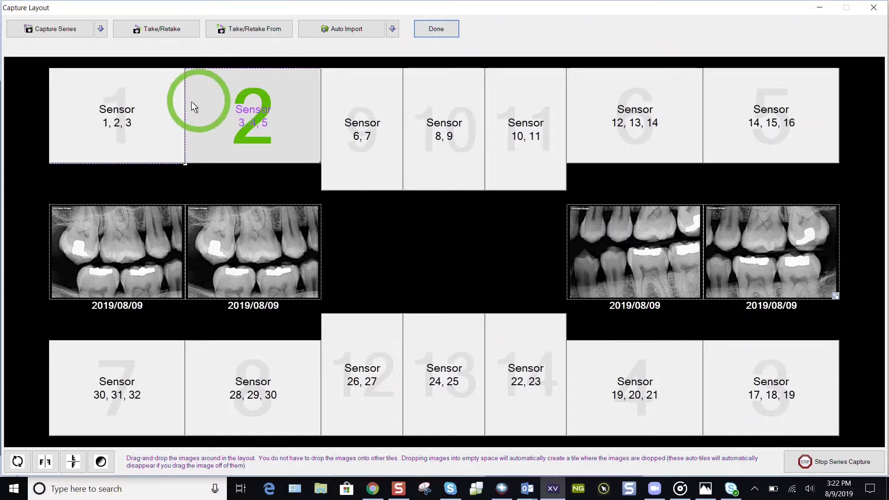
click(752, 368)
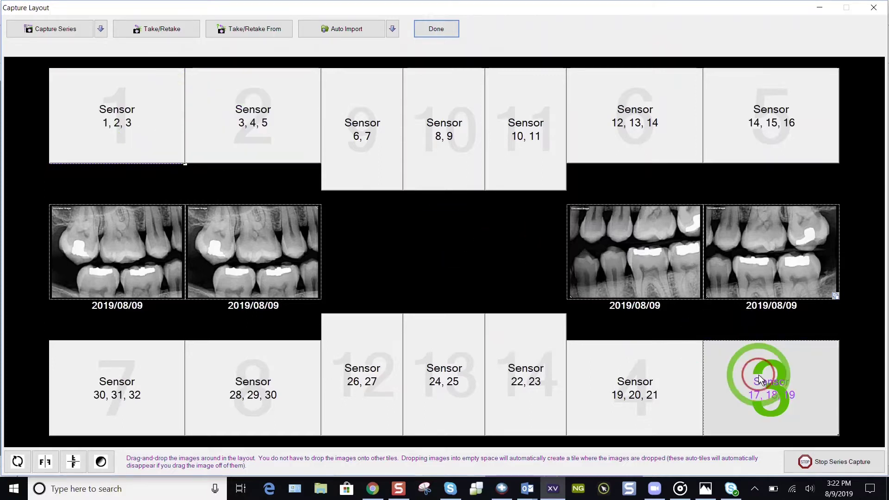
click(681, 402)
click(790, 138)
click(632, 90)
click(91, 327)
click(129, 373)
click(258, 377)
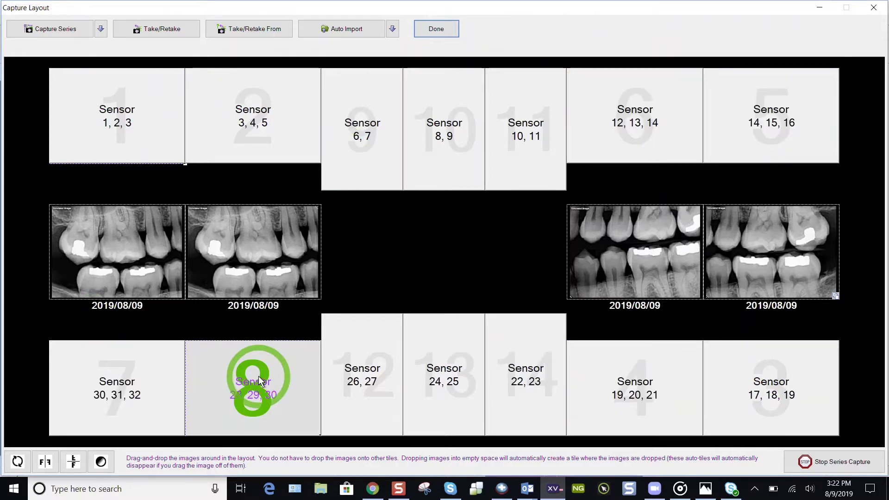
click(364, 155)
click(459, 149)
click(511, 153)
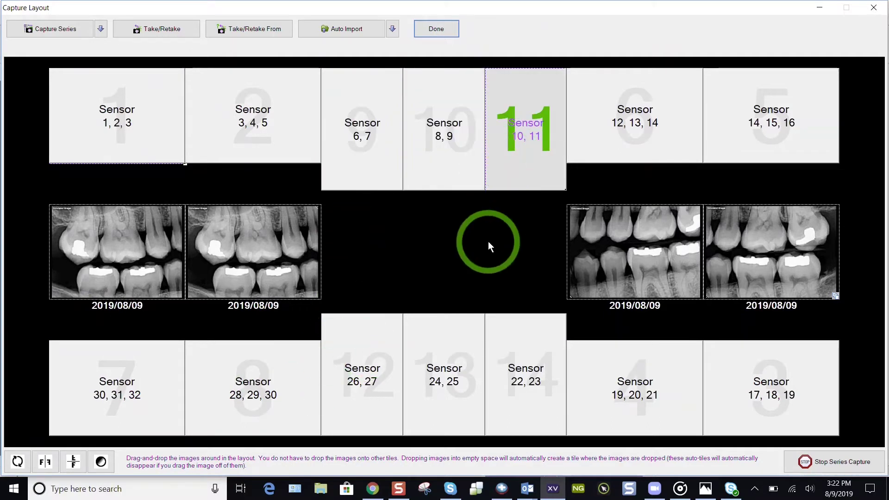
mouse_move(259, 273)
mouse_down()
mouse_move(263, 259)
mouse_move(367, 233)
mouse_move(394, 235)
mouse_move(268, 265)
mouse_up()
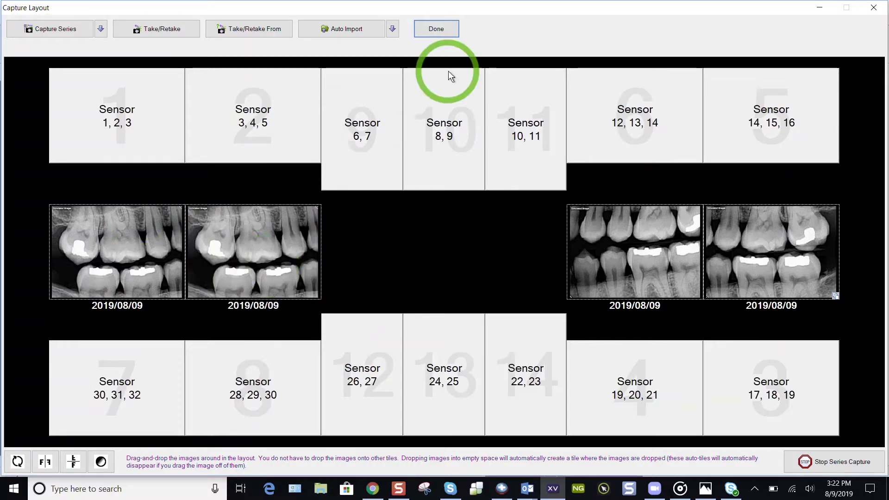
click(439, 32)
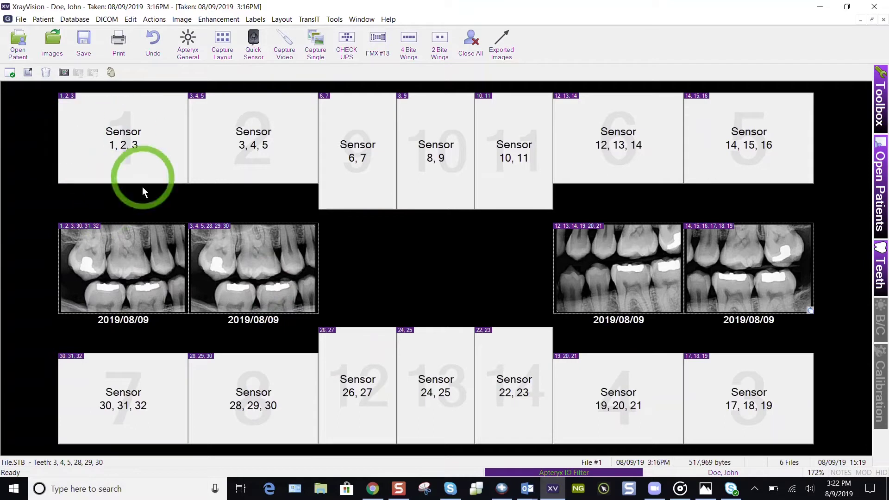
Delete all empty tiles from the FMX layout
right_click(111, 261)
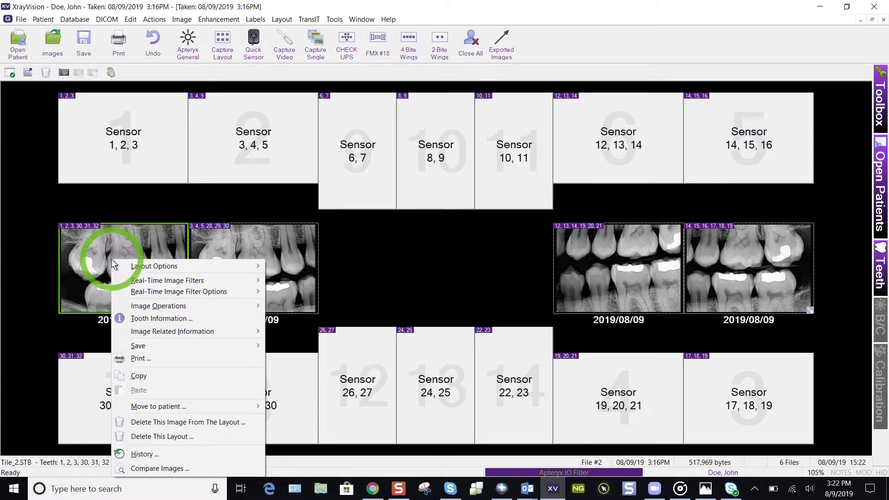
mouse_move(126, 270)
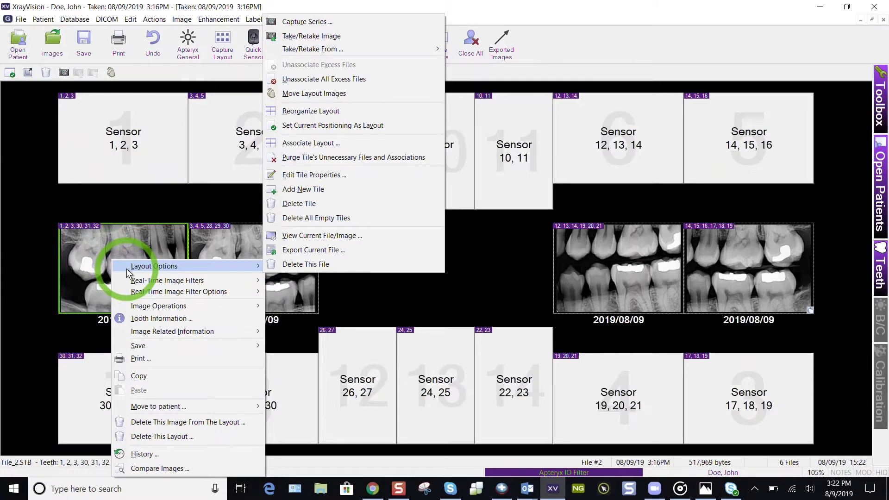
click(330, 217)
click(481, 269)
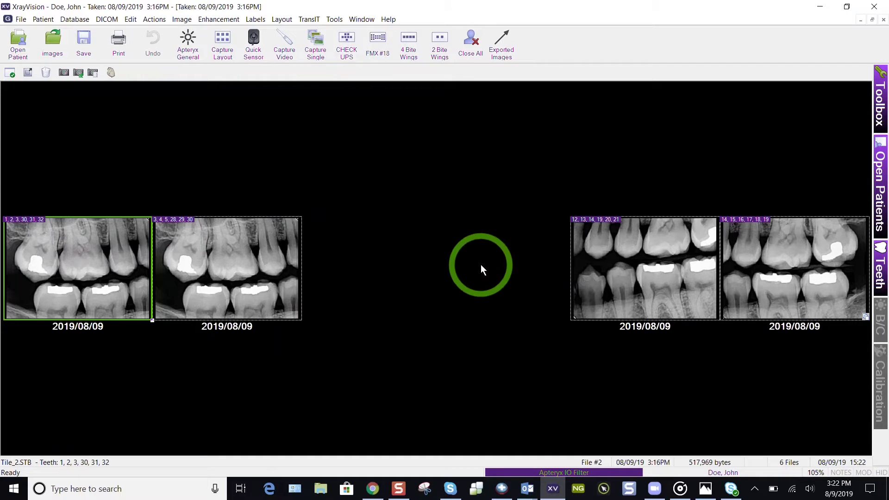
Set the bite wing images, starting from the one for teeth 3, 4, 5, 28, 29 and 30, to No Real-Time Filter
click(218, 274)
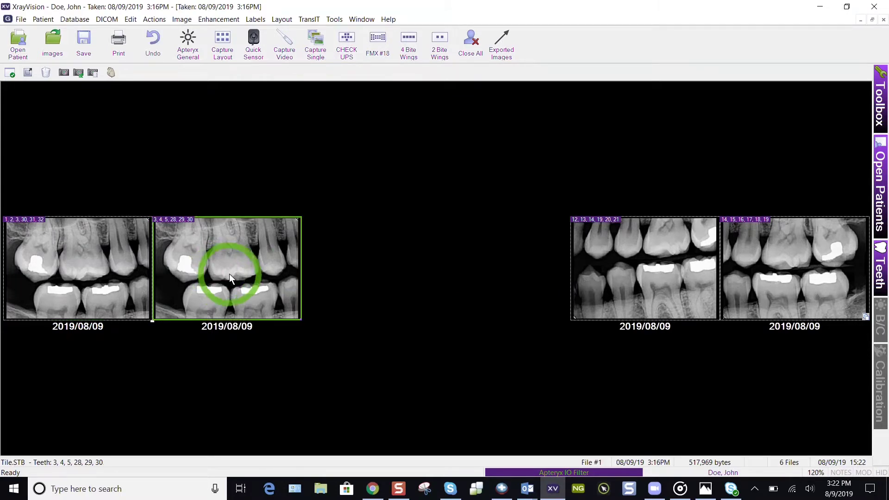
right_click(229, 273)
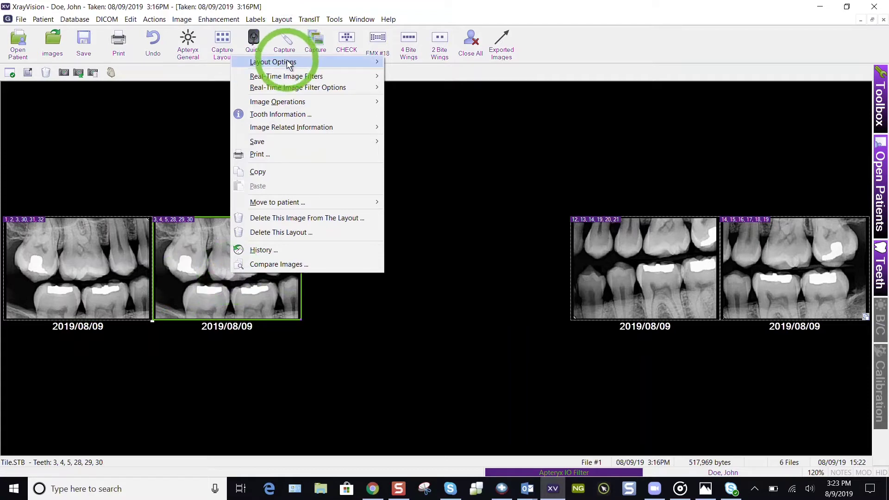
mouse_move(289, 63)
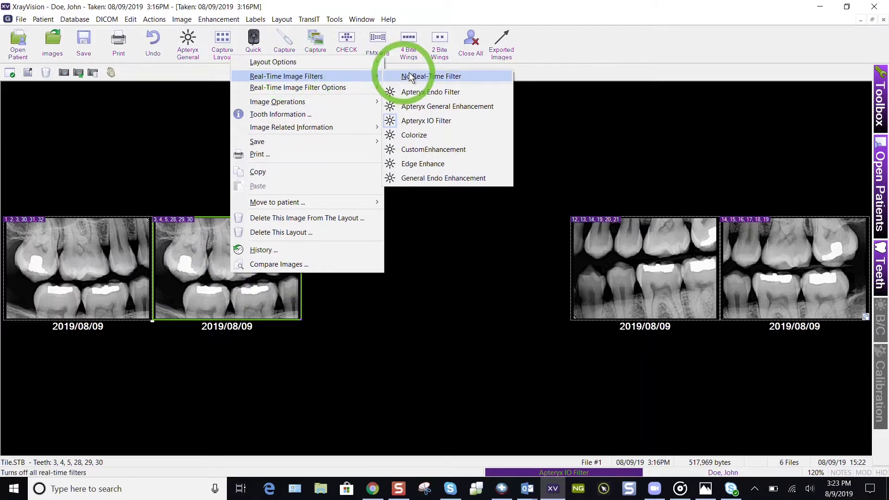
click(425, 77)
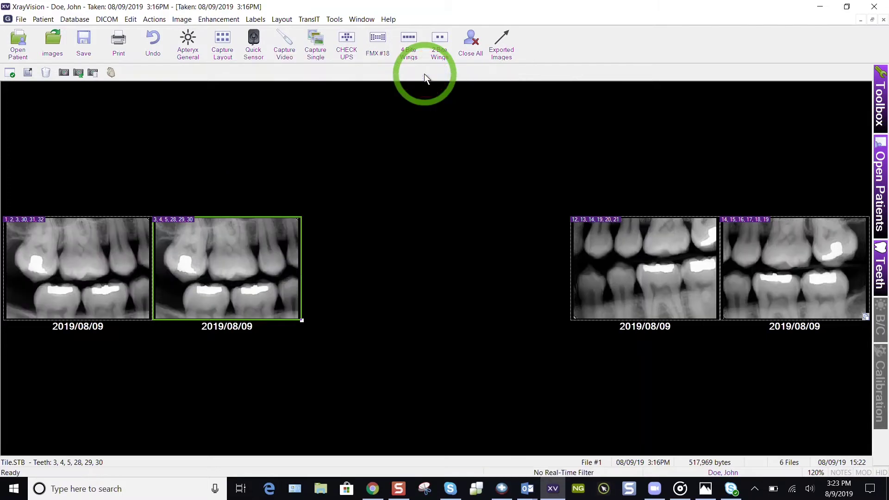
Apply the Apteryx IO Filter to the images and switch back to No Real-Time Filter
click(548, 472)
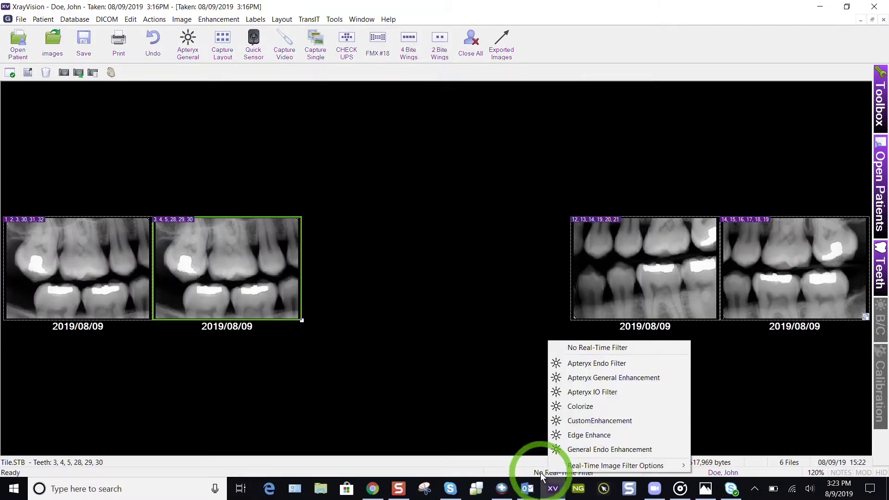
click(615, 392)
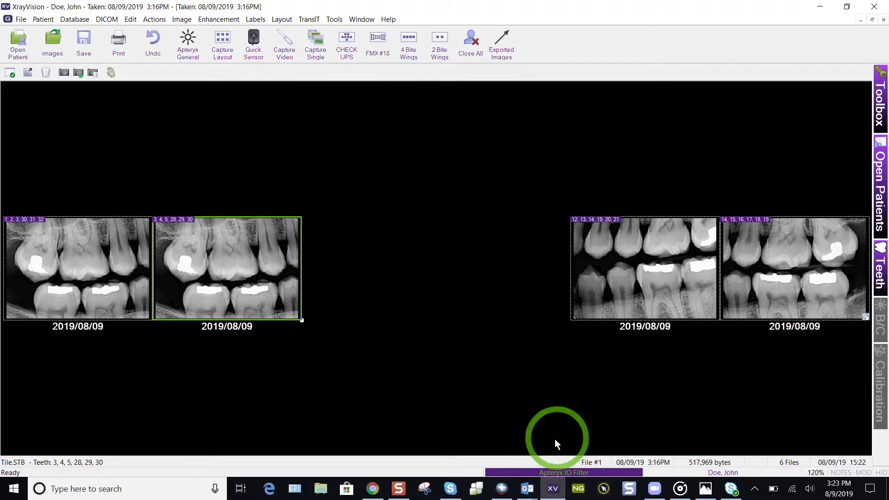
click(546, 471)
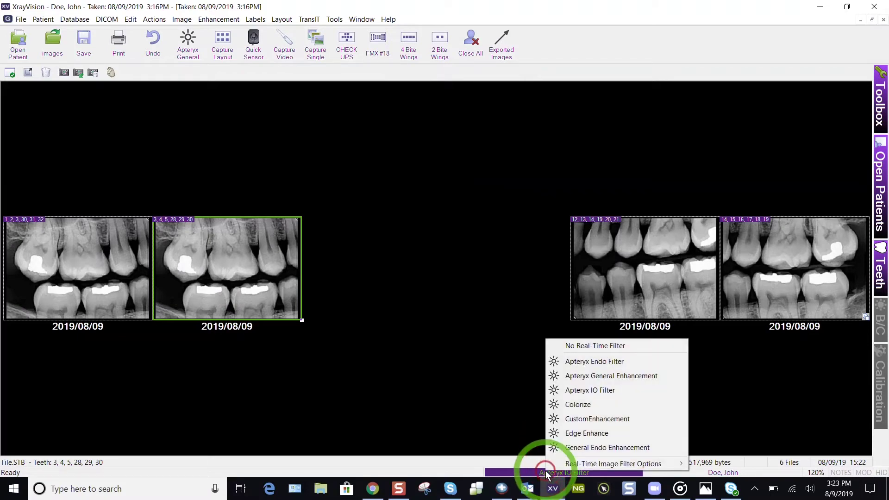
click(576, 347)
Rotate the bite wing image for teeth 3, 4, 5, 28, 29 and 30 by 90° clockwise and back by 90° counterclockwise
right_click(241, 276)
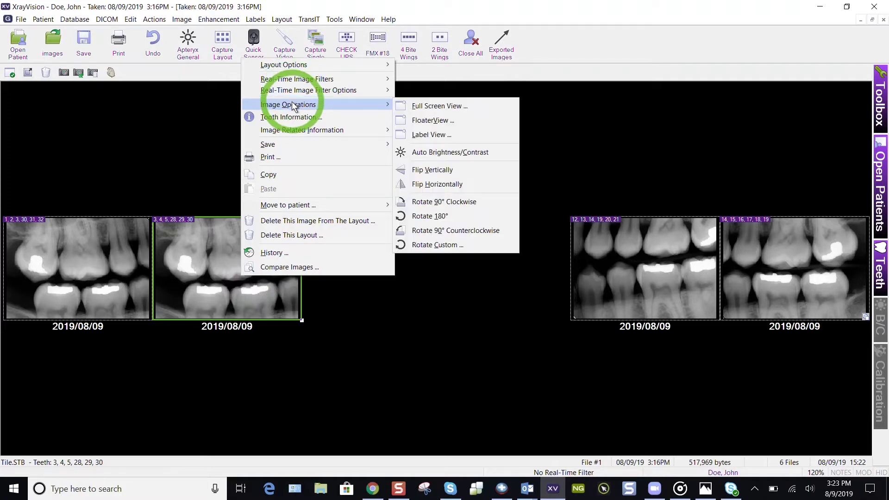
click(431, 205)
right_click(197, 246)
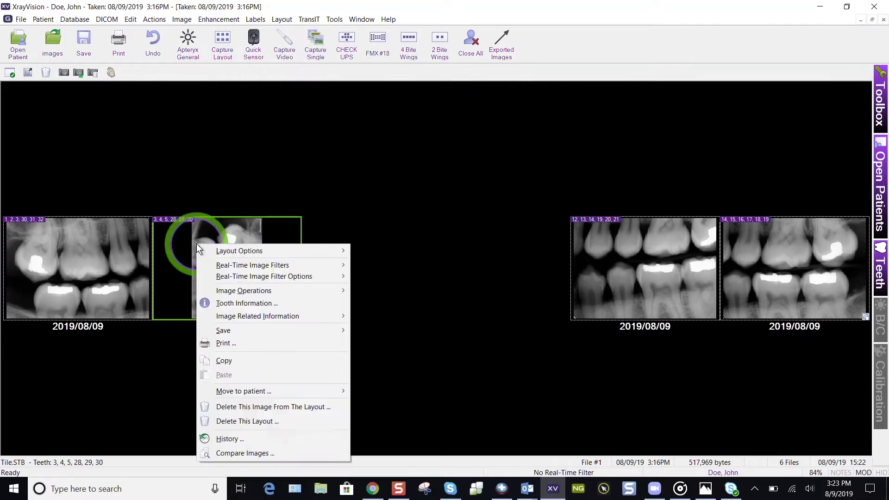
mouse_move(219, 289)
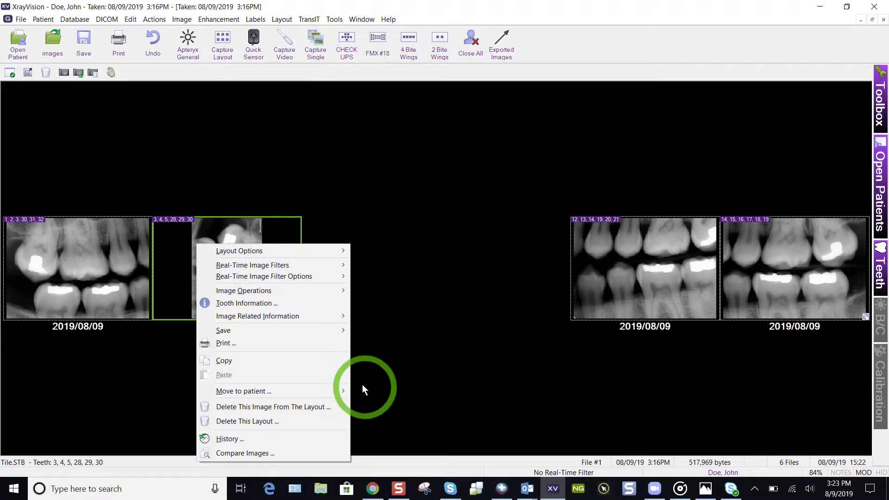
mouse_move(337, 290)
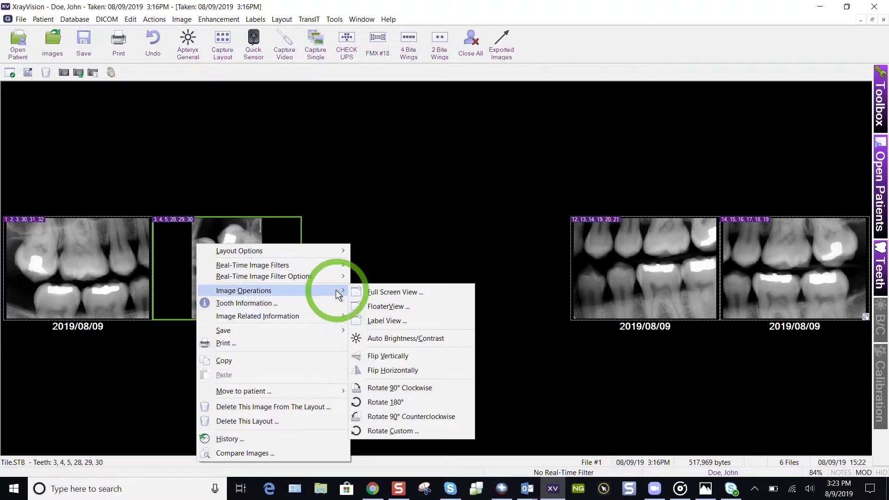
click(380, 416)
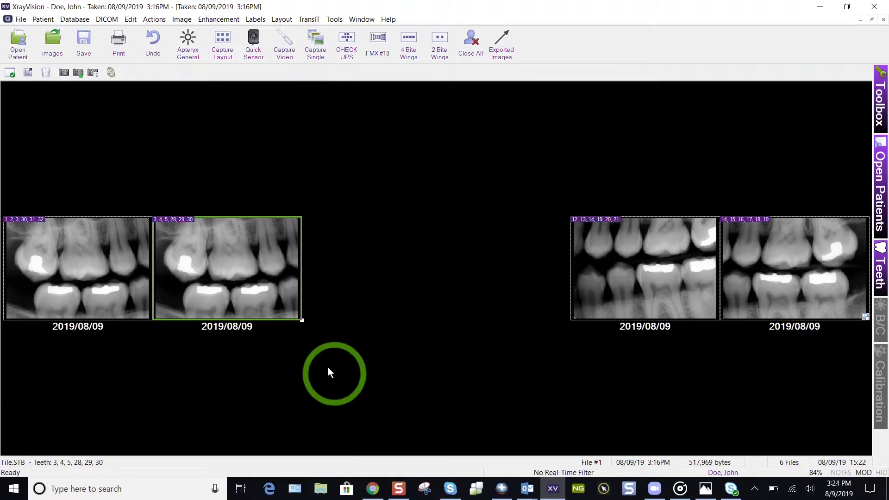
Using the toolbox tools, turn the selected image through a full circle in 90° counterclockwise rotations and flip it horizontally twice
right_click(234, 252)
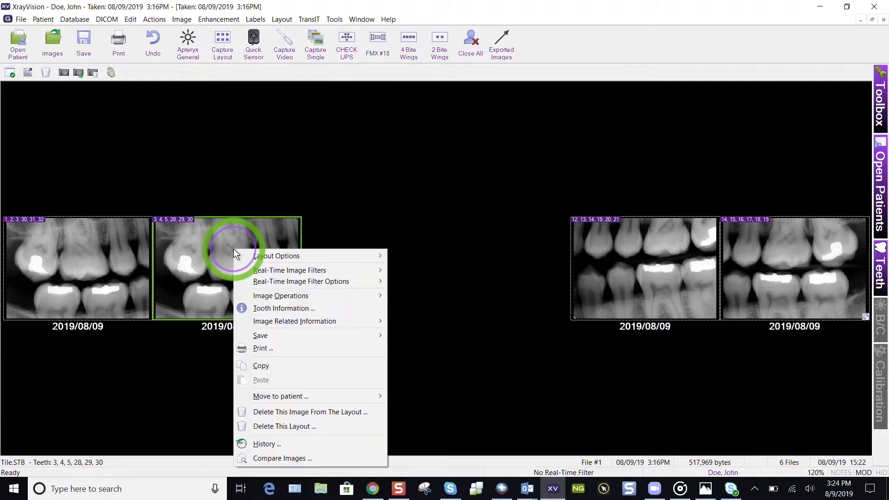
click(883, 110)
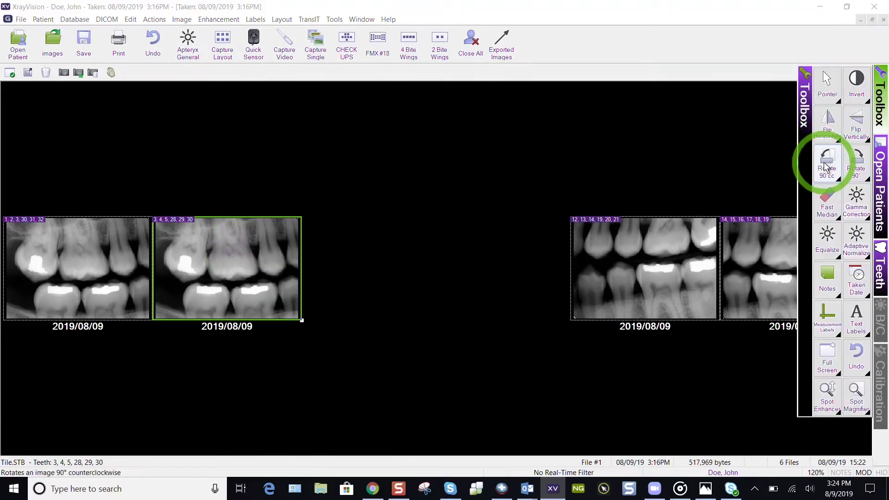
click(826, 166)
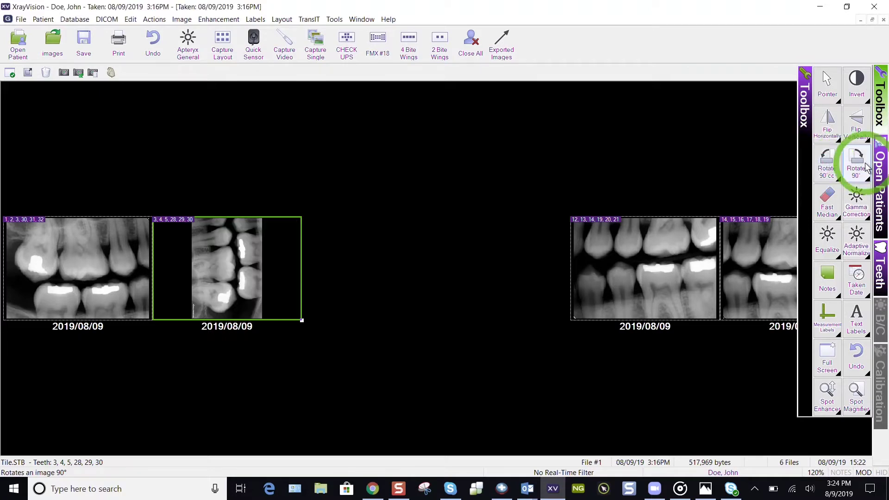
click(826, 166)
click(826, 166)
click(826, 166)
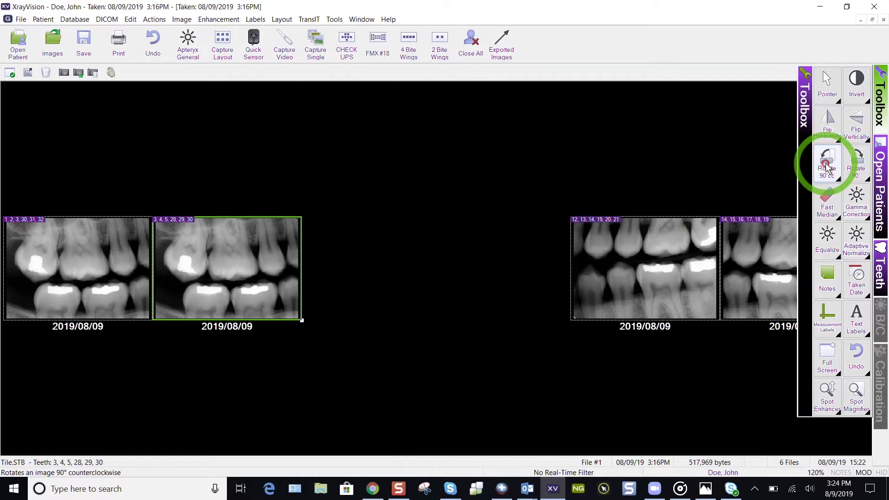
click(830, 119)
click(832, 117)
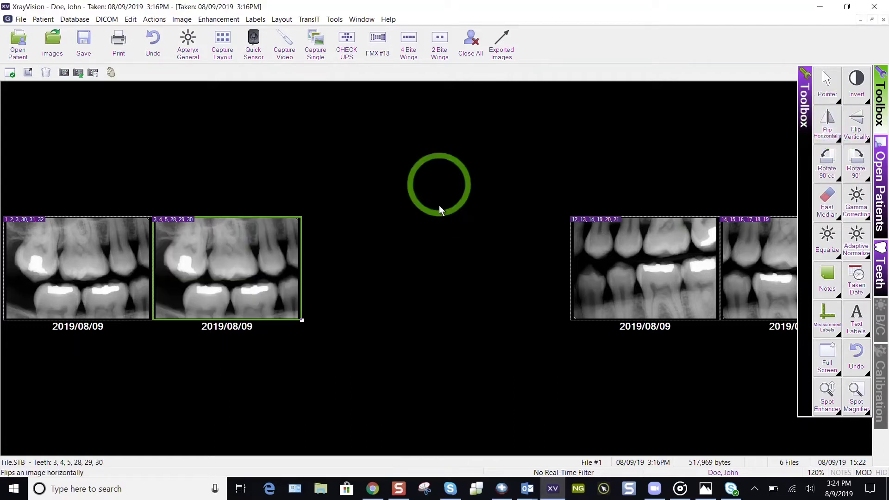
click(439, 218)
right_click(279, 238)
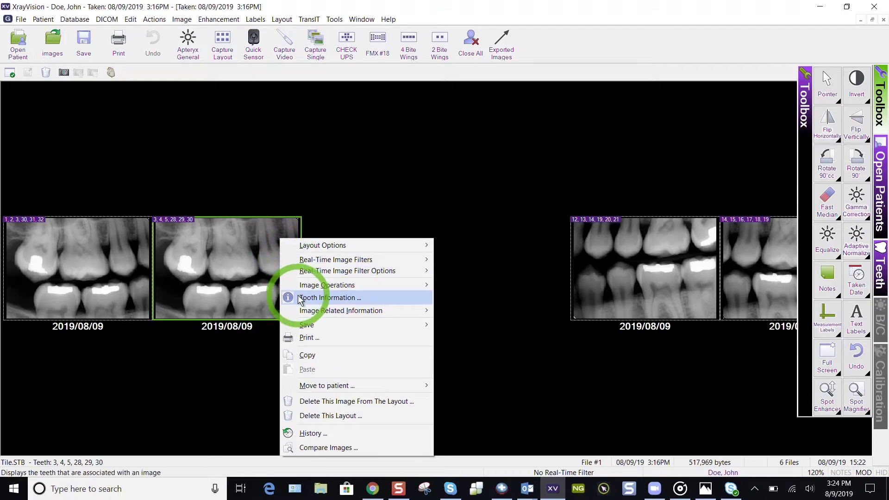
click(235, 169)
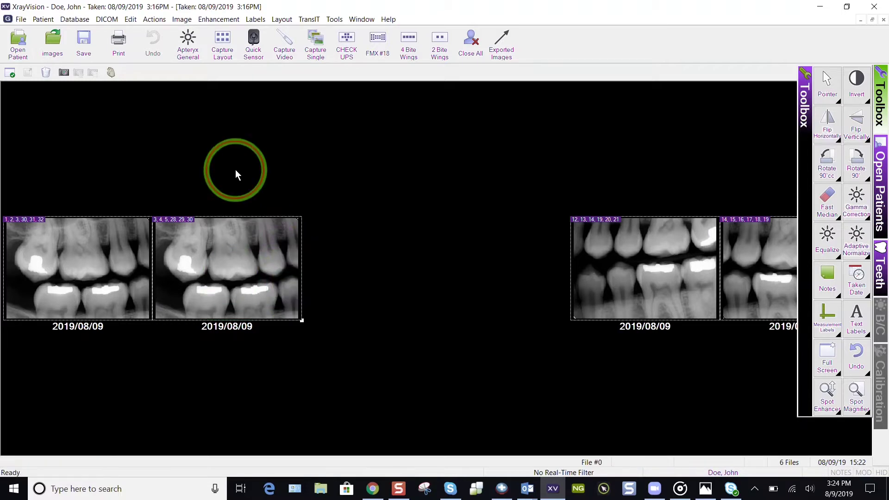
Open the tooth information of the bite wing image for teeth 1, 2, 3, 30, 31 and 32
click(52, 267)
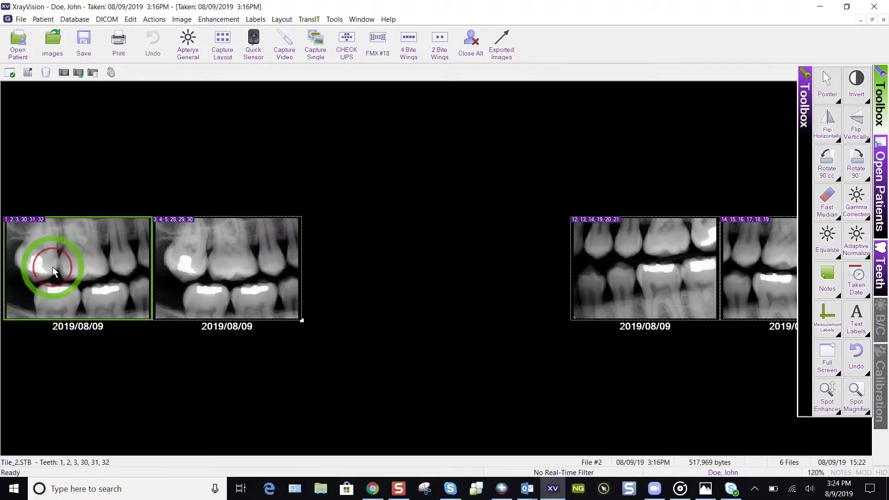
right_click(65, 239)
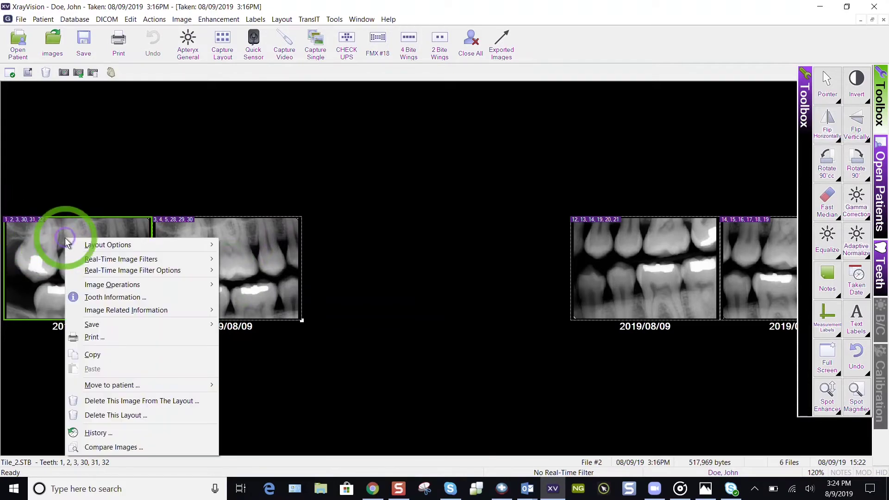
click(79, 296)
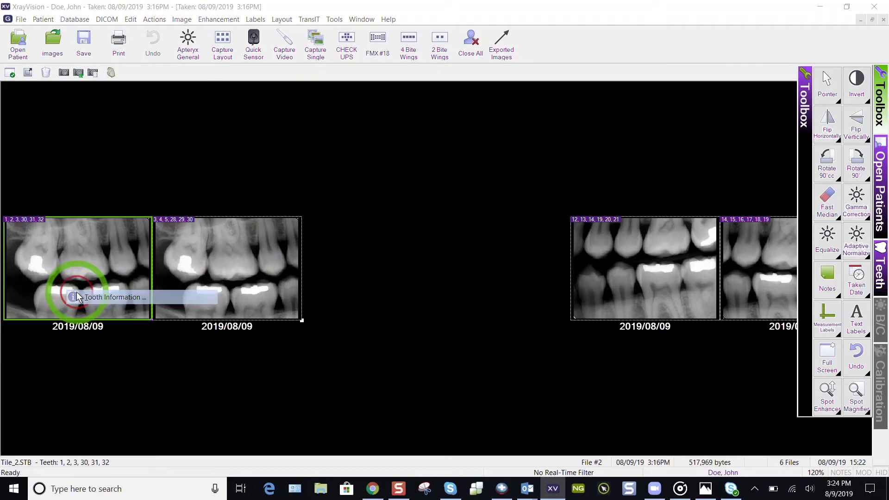
Remove teeth 1 and 32 from the image's associations and add teeth 4, 5 and 29
click(382, 190)
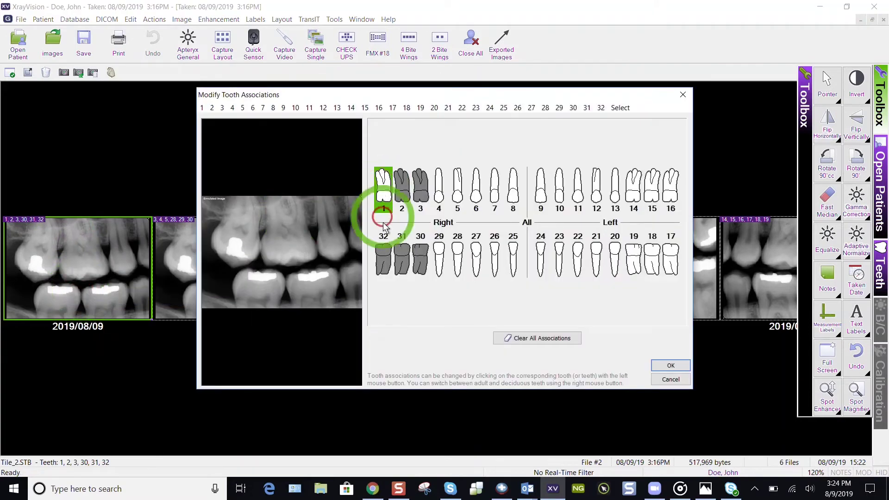
click(382, 253)
click(442, 199)
click(460, 198)
click(440, 252)
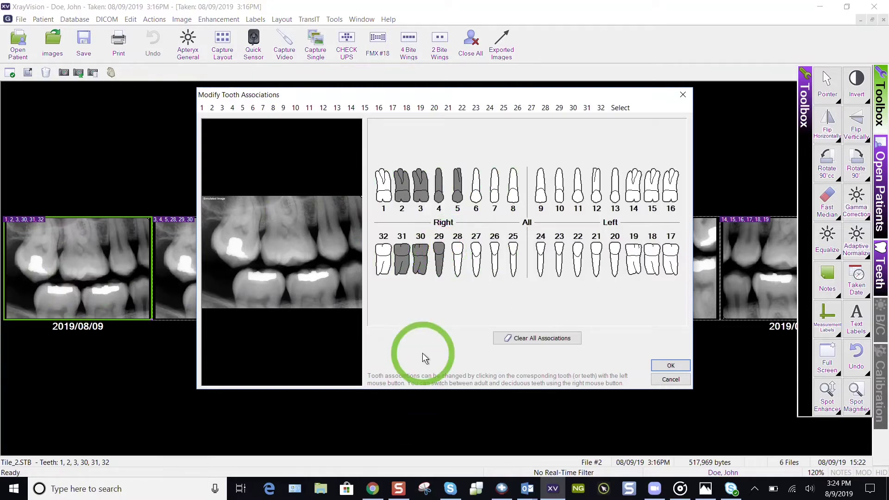
Toggle the association for the whole right side of the mouth and clear all tooth associations
click(480, 226)
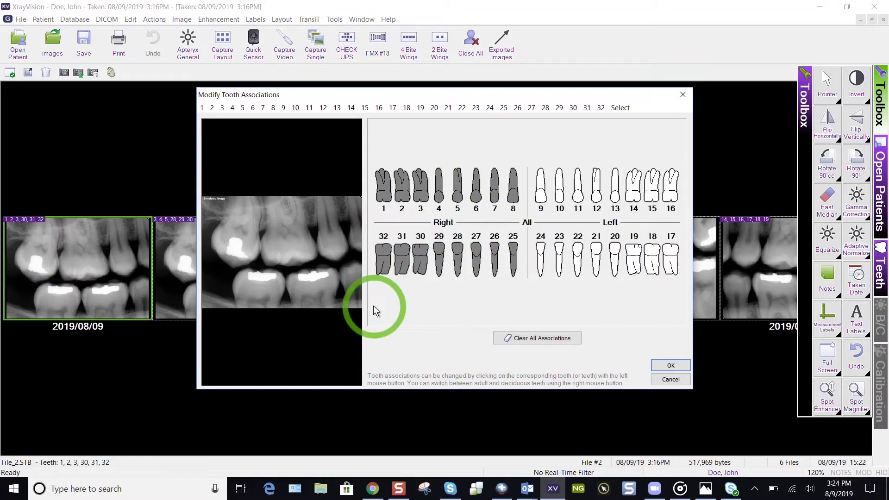
click(521, 341)
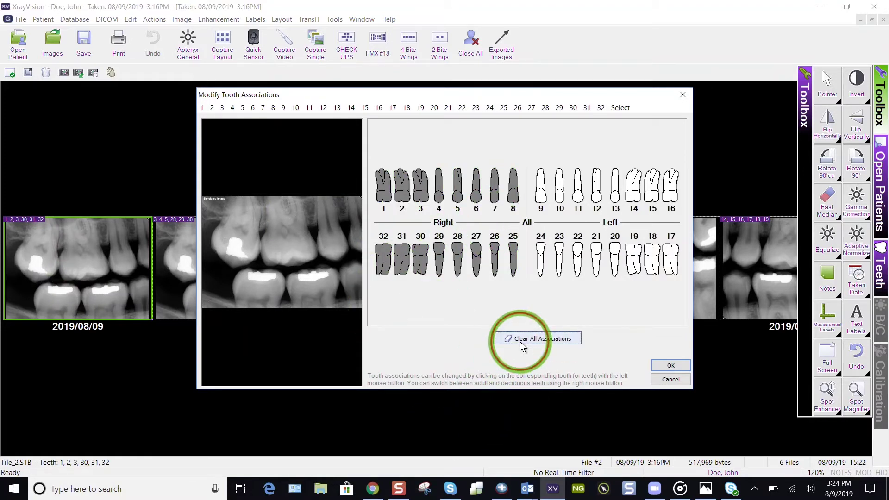
click(465, 226)
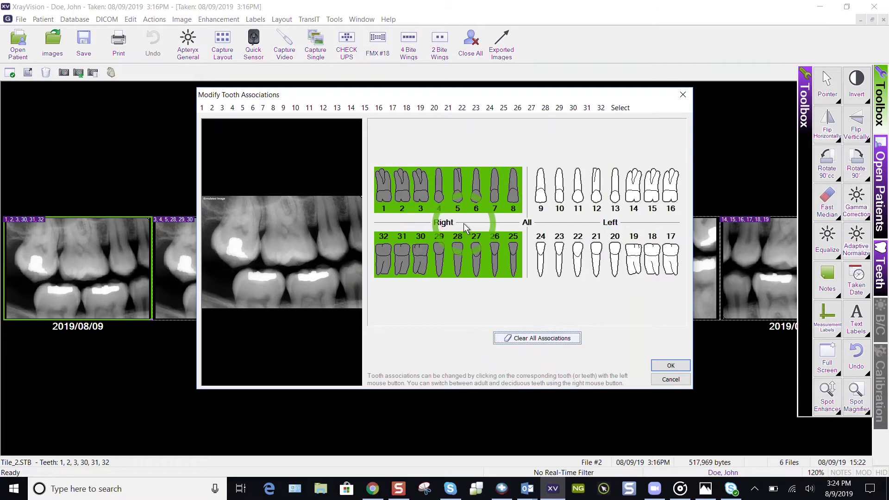
click(521, 338)
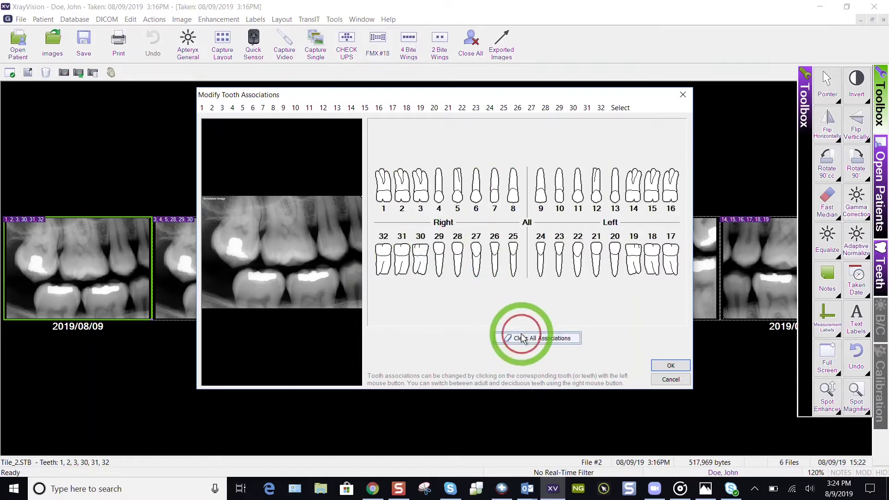
Switch to the Deciduous Tooth Control, associate tooth B, and return to the Adult Tooth Control
right_click(528, 223)
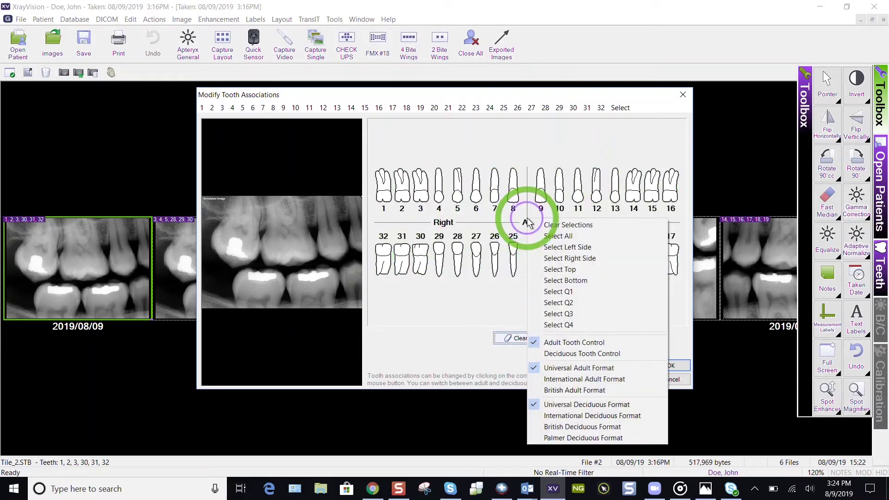
click(547, 354)
click(408, 176)
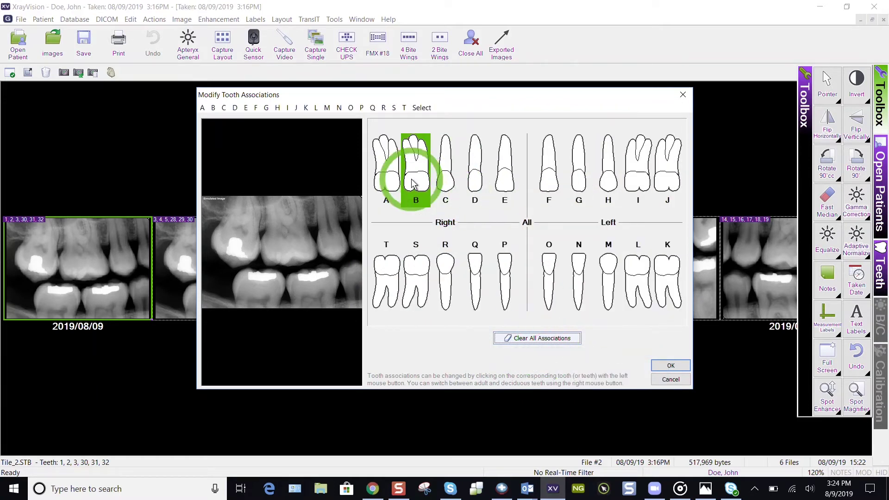
right_click(529, 224)
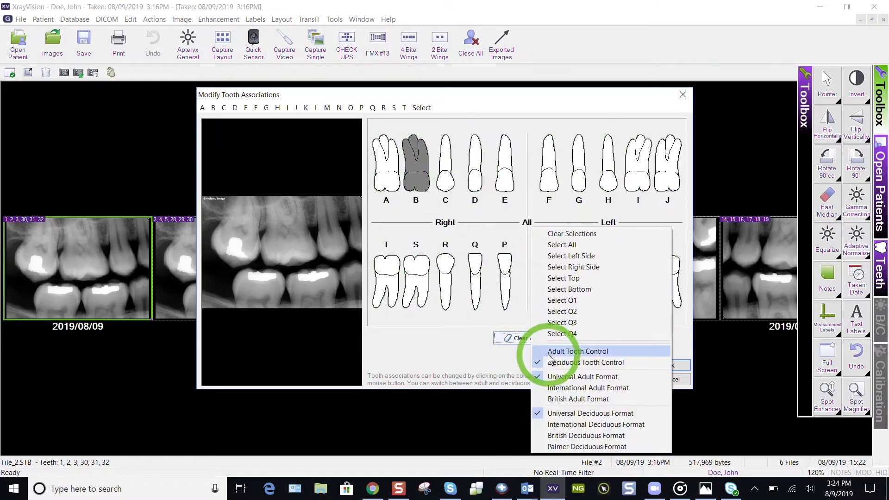
click(551, 353)
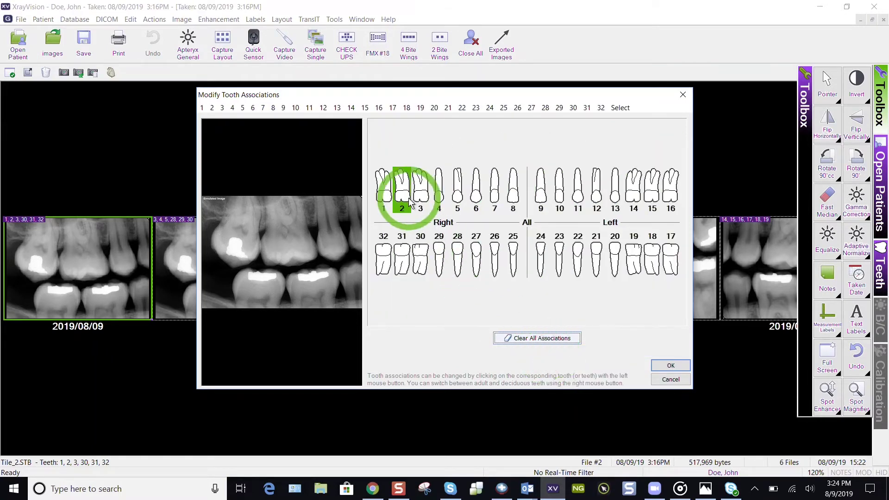
Associate adult teeth 2, 3, 4, 5, 29, 30 and 31 with the image and accept the tooth associations
drag(405, 196, 435, 209)
drag(401, 278, 439, 268)
click(458, 204)
click(671, 365)
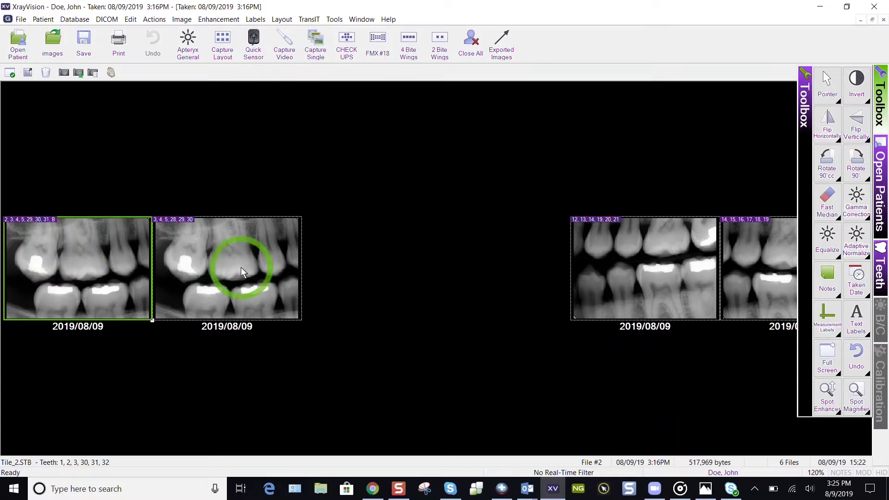
Set the taken date of the bite wing image for teeth 2, 3, 4, 5, 29, 30, 31 and B to 08/01/2019
right_click(109, 262)
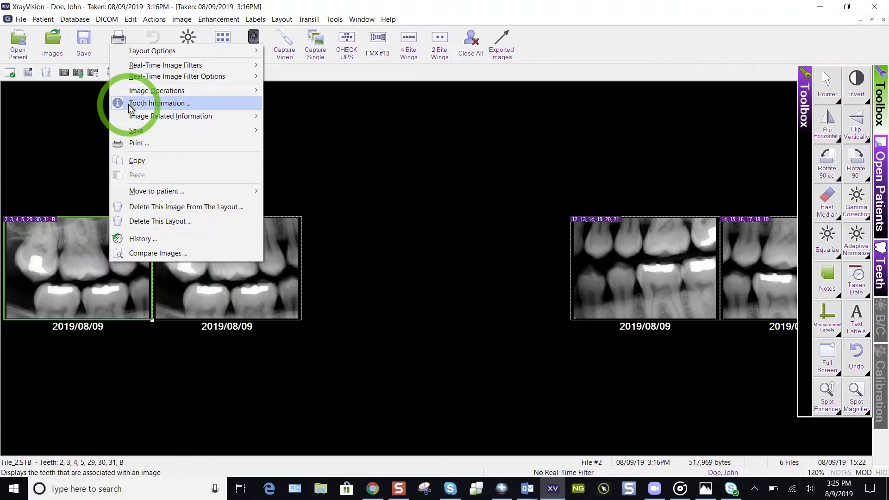
mouse_move(137, 118)
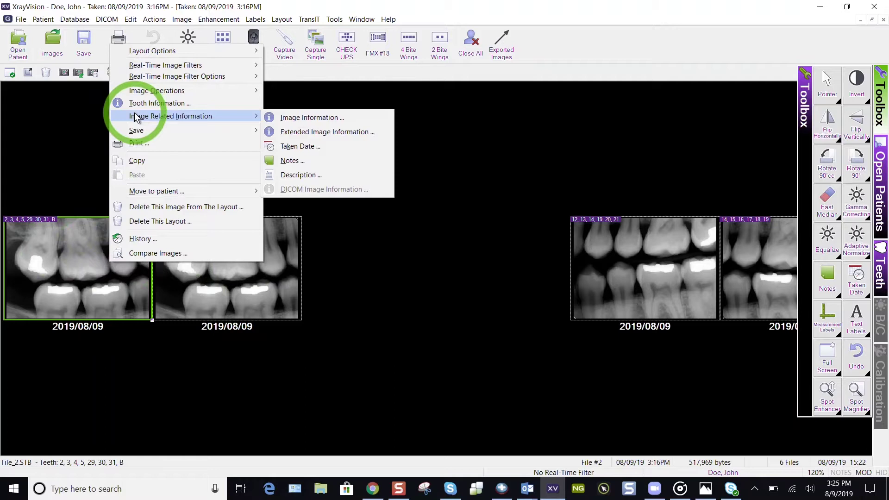
click(320, 146)
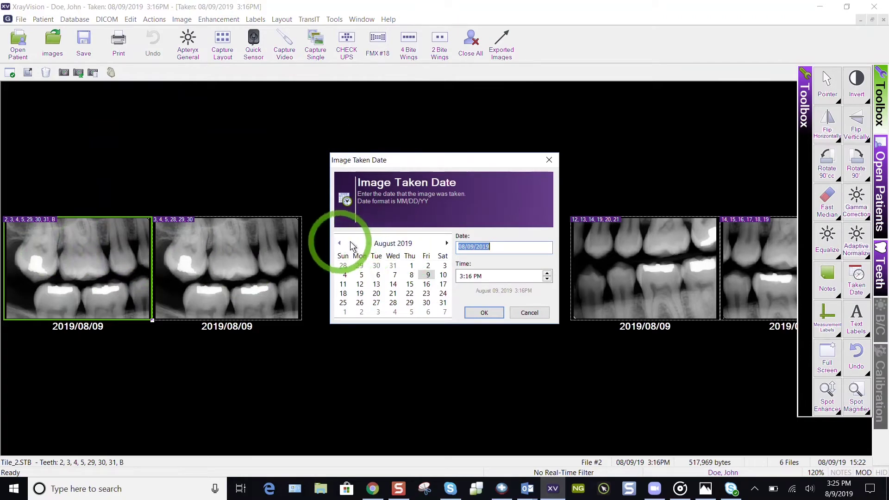
click(411, 265)
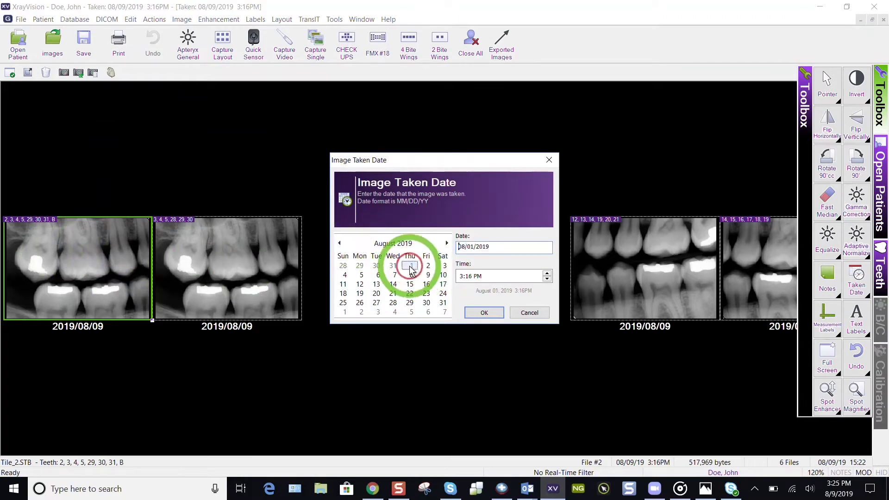
click(482, 313)
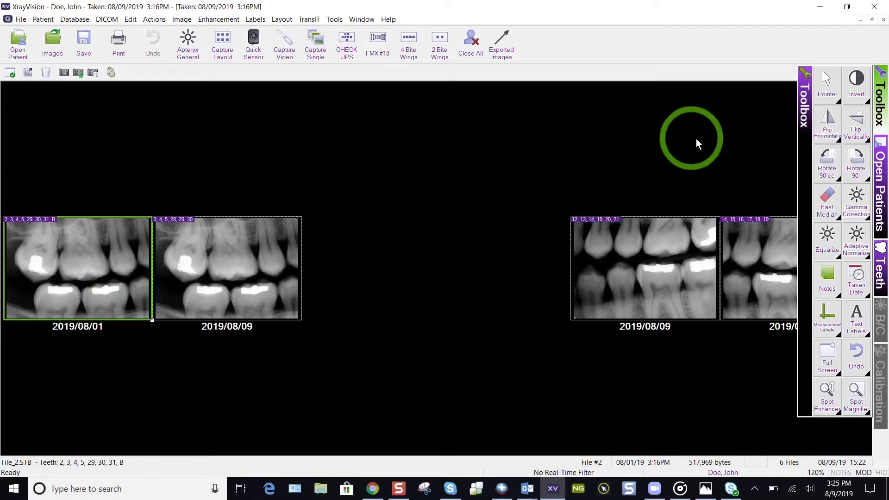
Hide the toolbox and set the taken date of the whole layout to 08/01/2019
click(810, 112)
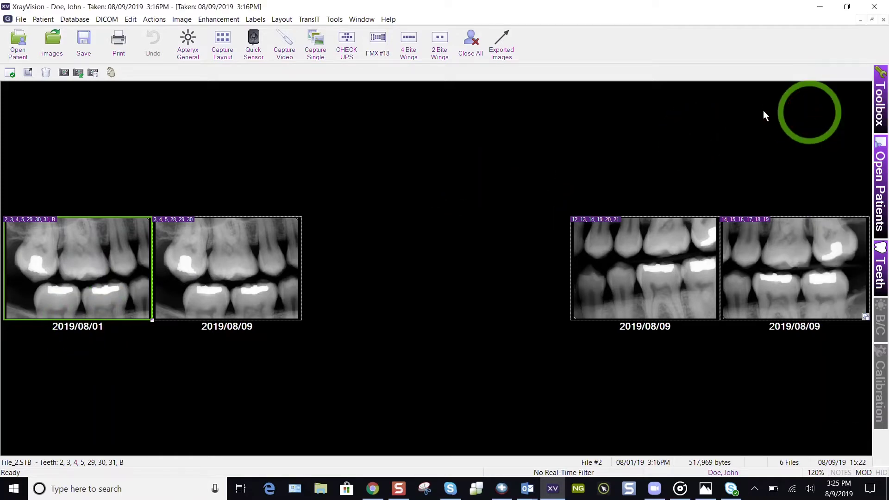
click(276, 21)
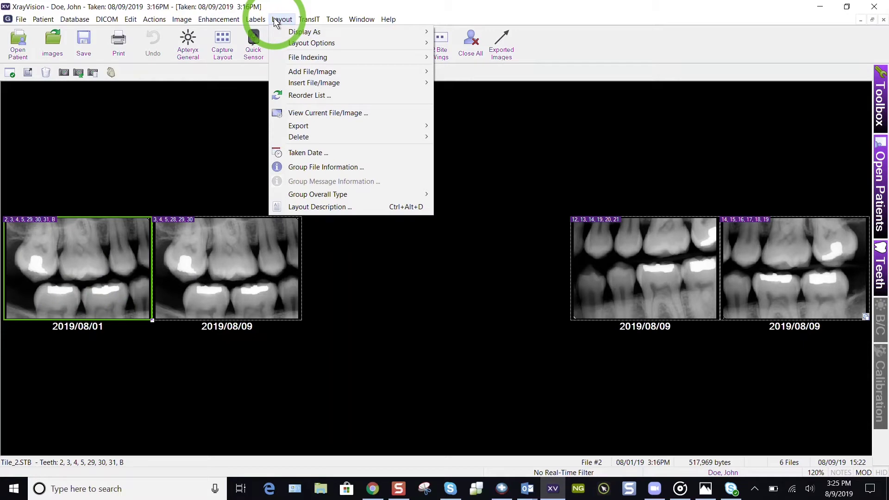
click(286, 152)
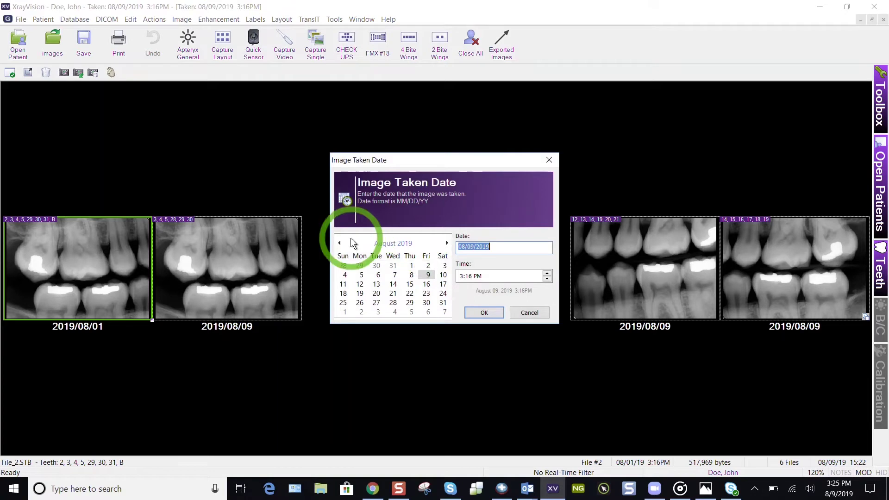
click(411, 265)
click(484, 314)
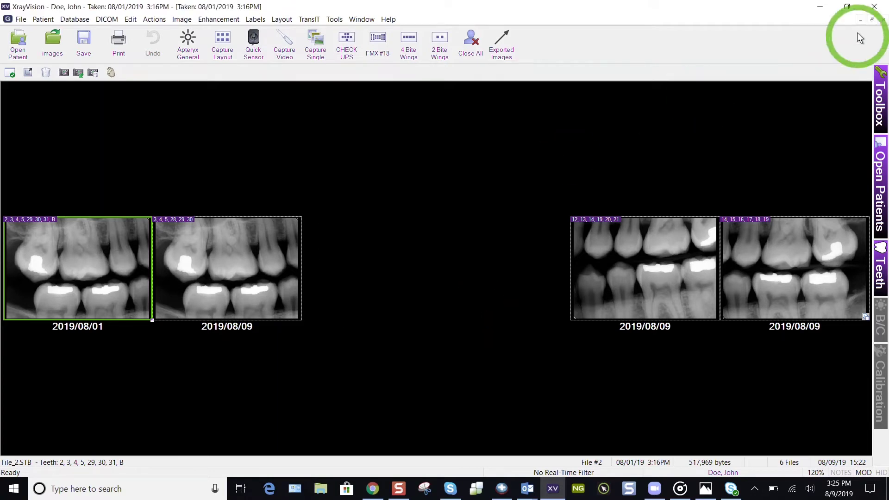
Close the modified layout, saving its changes, and reopen the layout dated 08/01/2019 from the patient's images
click(882, 21)
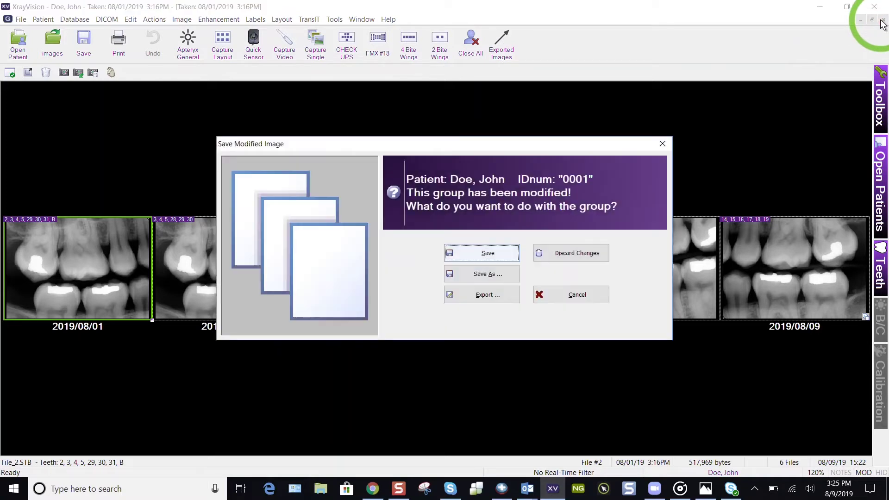
click(490, 255)
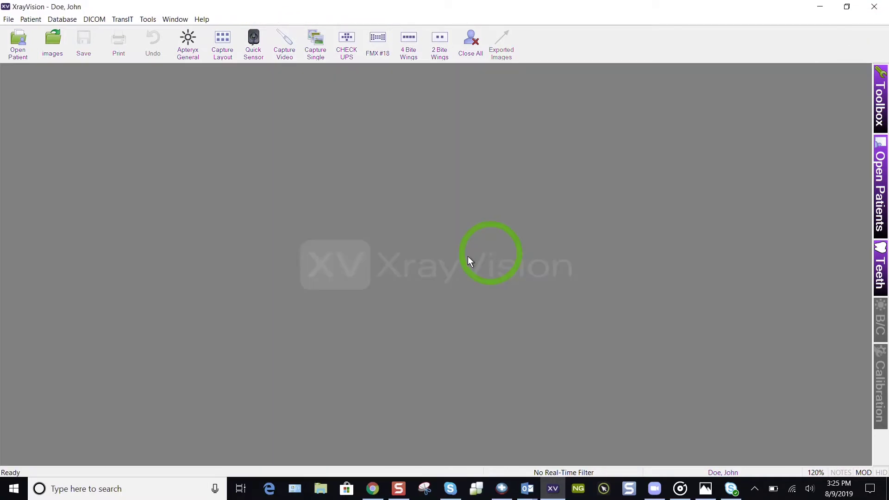
click(46, 36)
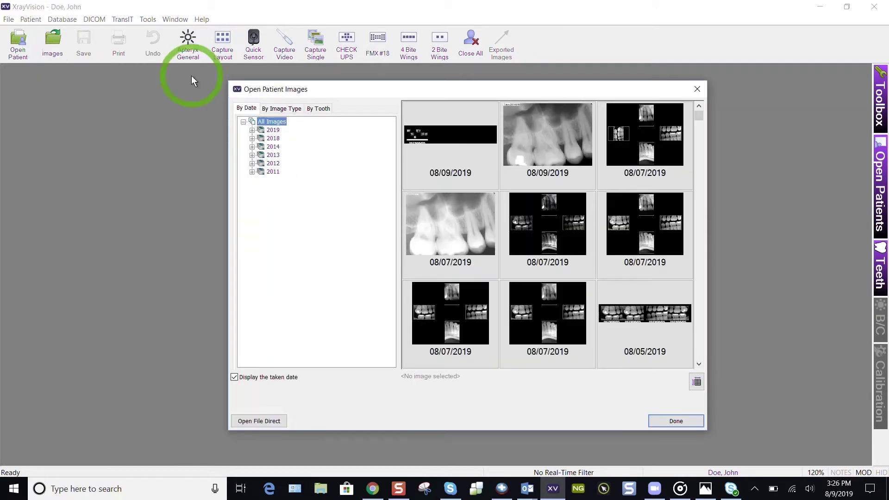
click(698, 365)
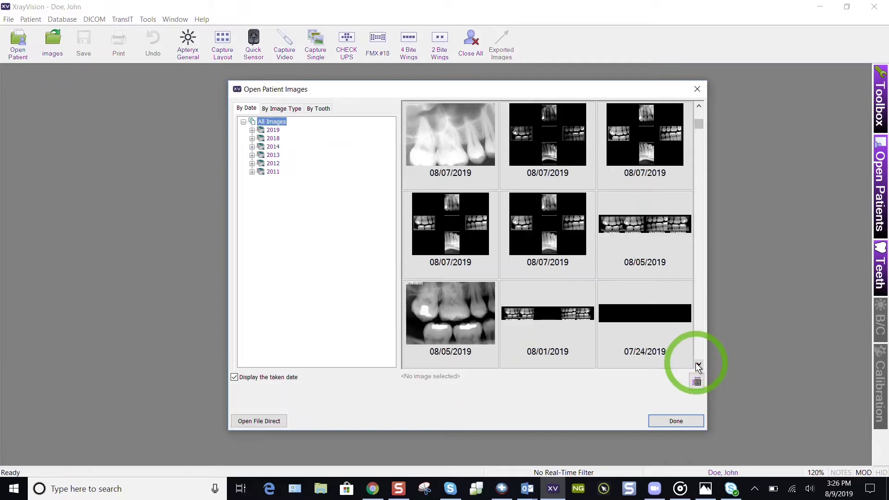
double_click(572, 341)
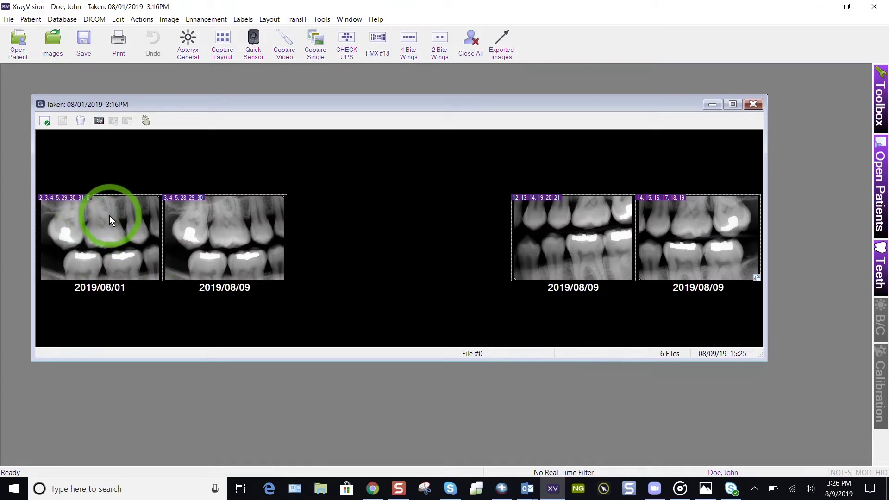
click(268, 20)
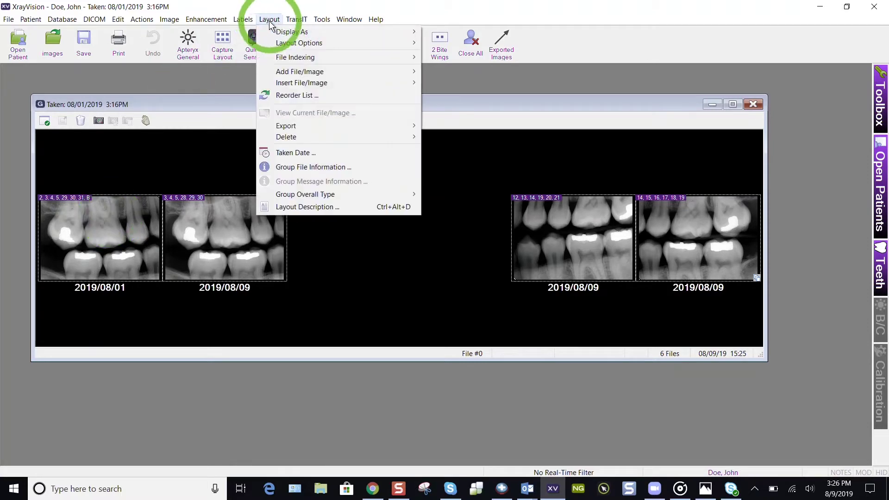
click(192, 231)
right_click(192, 230)
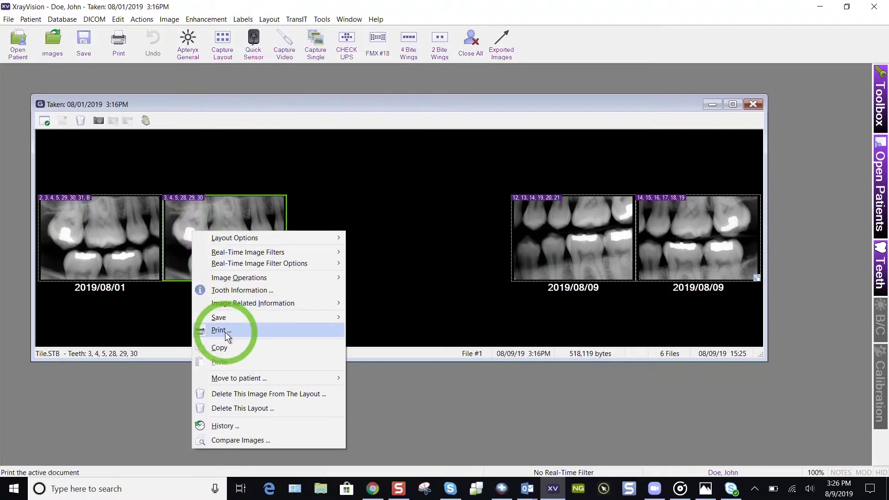
mouse_move(230, 308)
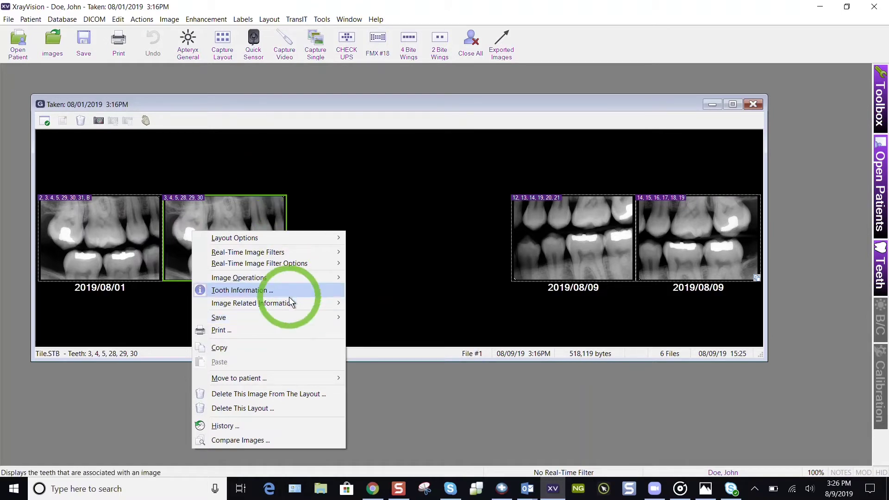
click(364, 85)
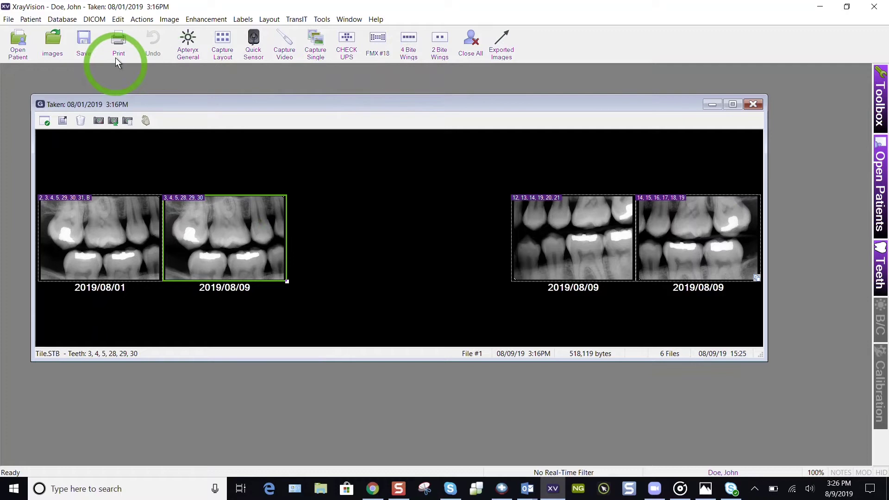
click(116, 20)
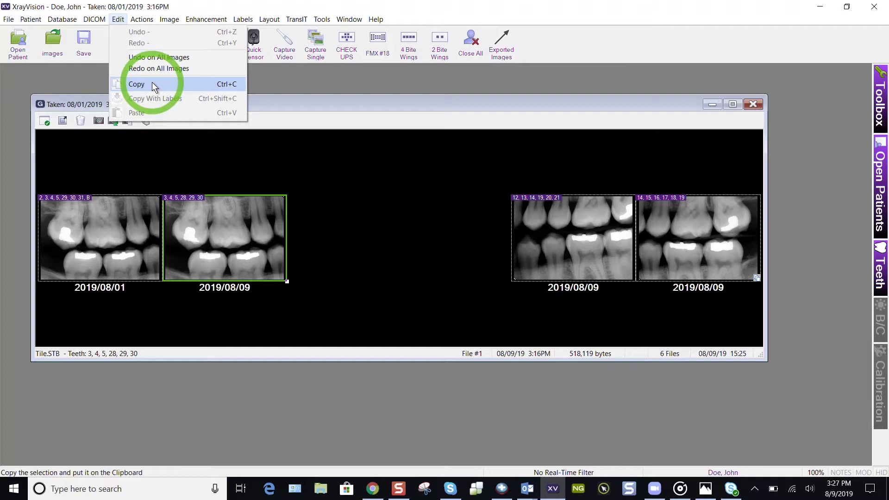
click(200, 223)
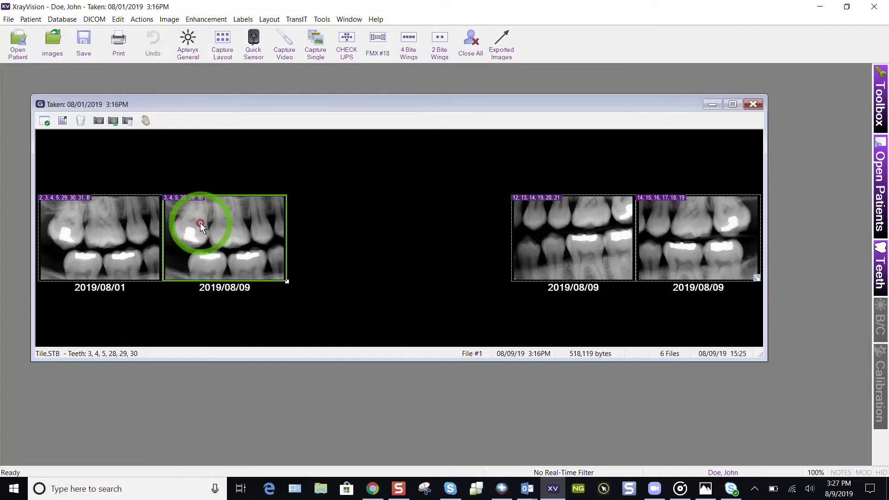
Move the whole bite wing layout to the test patient's record
right_click(200, 223)
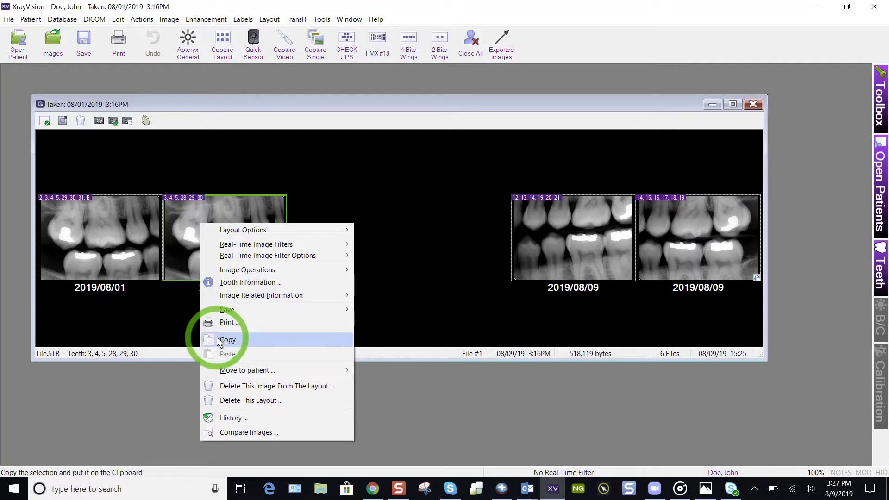
mouse_move(241, 367)
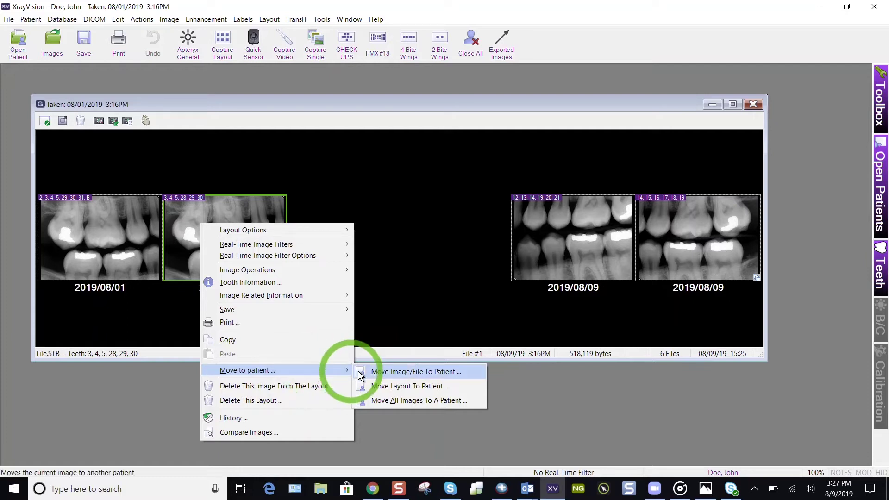
click(388, 386)
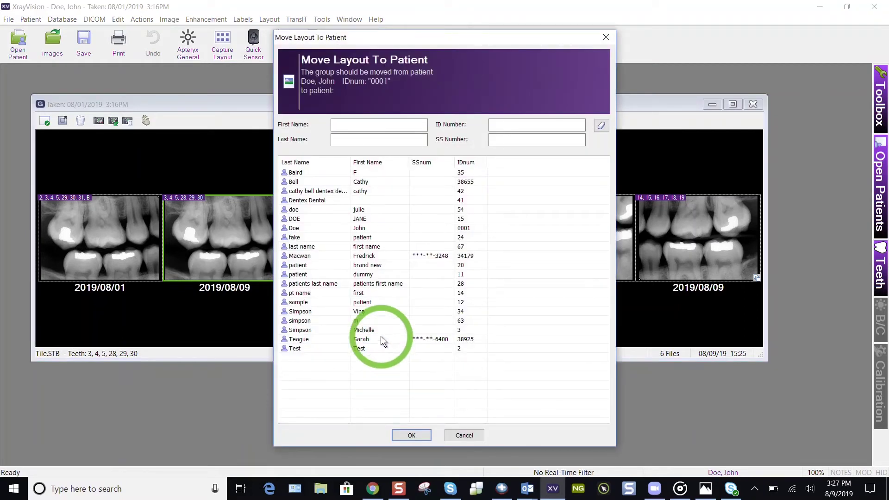
click(321, 350)
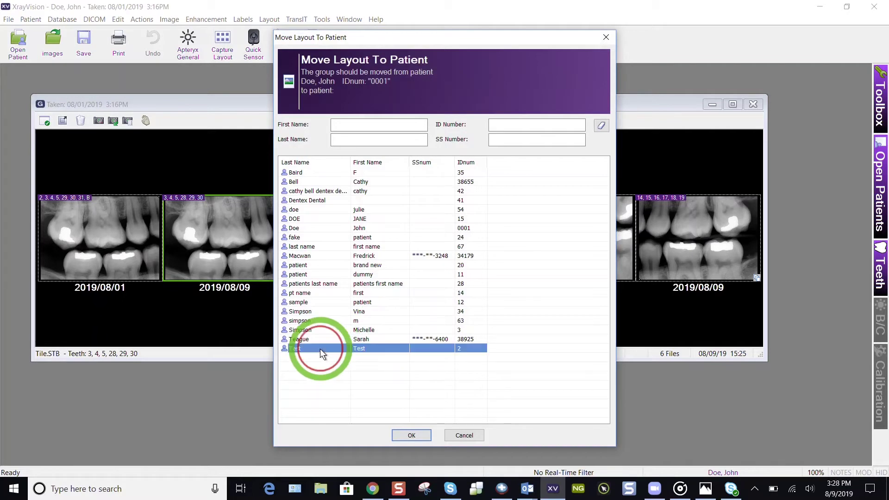
click(407, 434)
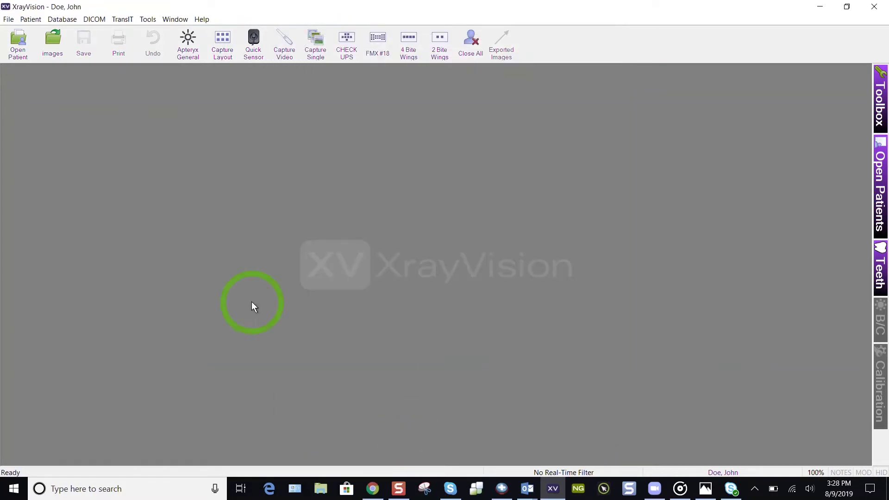
Switch to the test patient from the recent patients and open the layout dated 08/01/2019
click(30, 19)
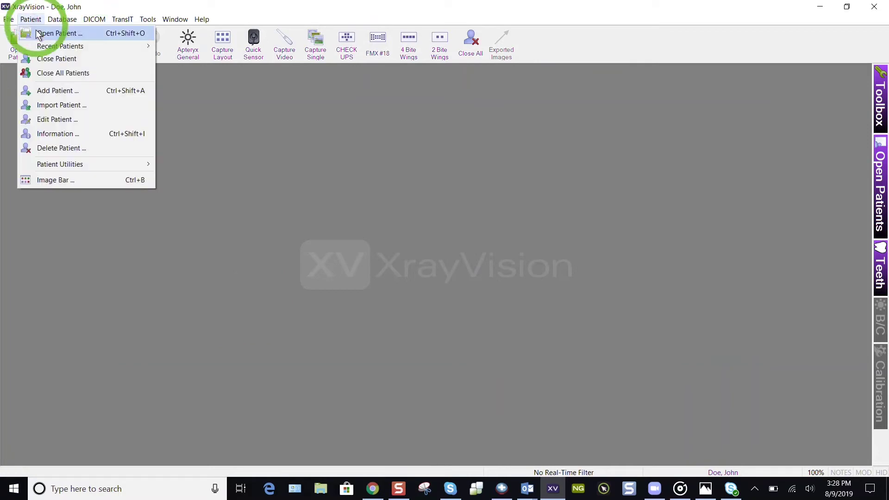
mouse_move(44, 48)
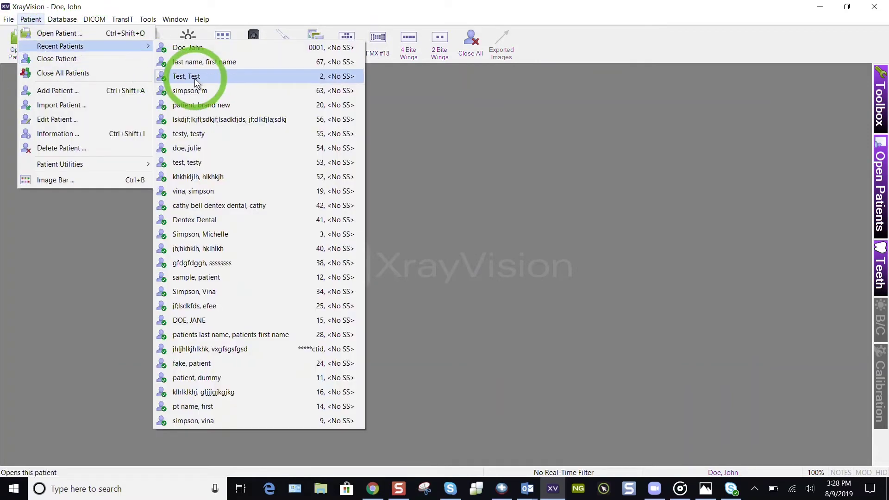
click(194, 78)
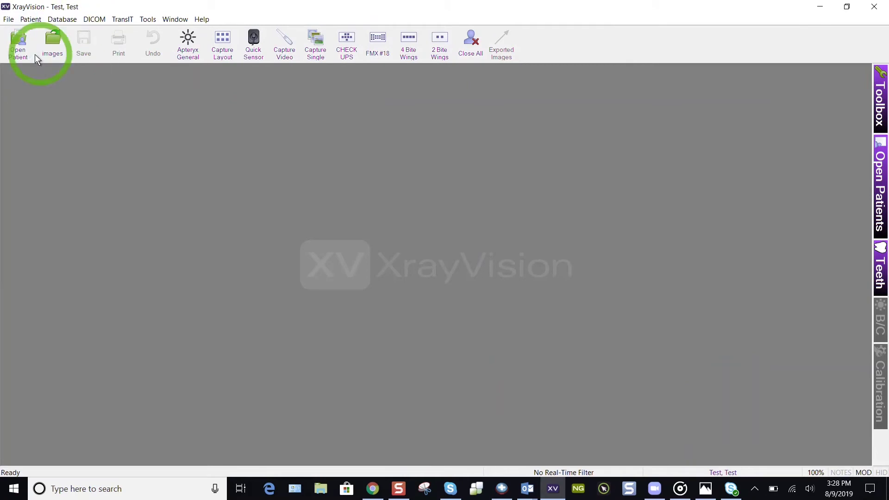
click(53, 40)
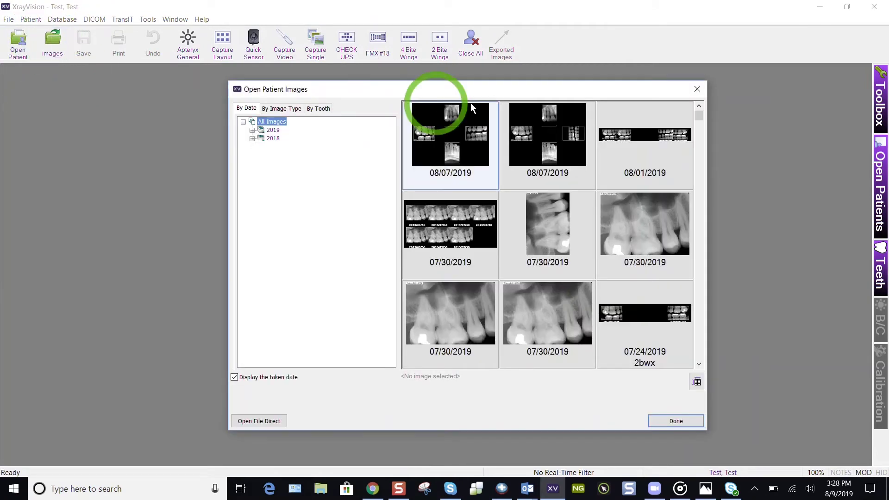
double_click(647, 139)
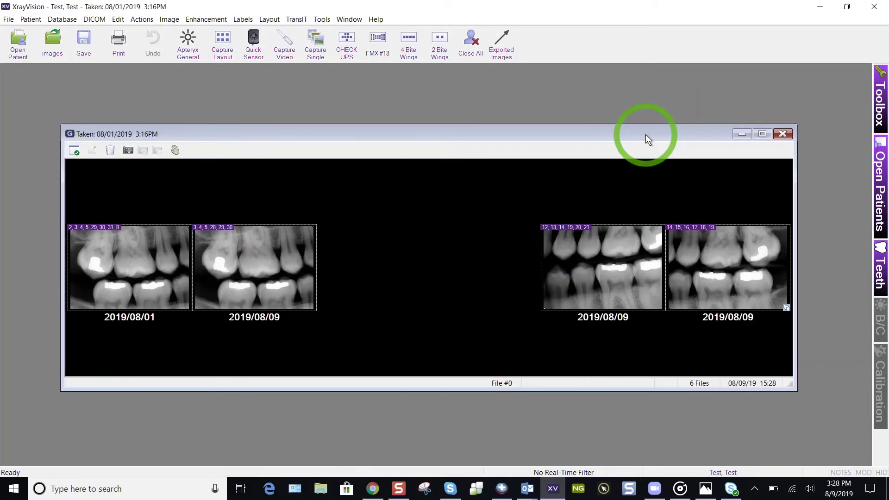
Browse the patient's saved images by date, viewing August 1, August 7 and then all of August 2019
click(54, 40)
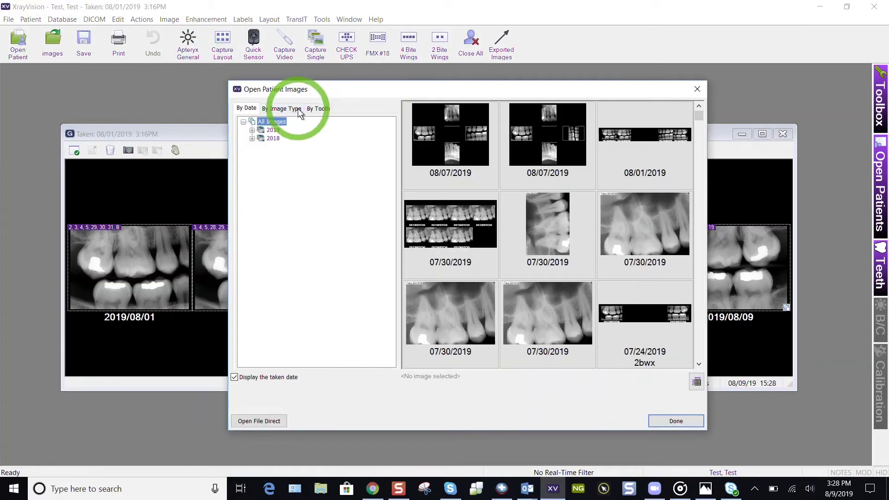
click(250, 134)
click(252, 130)
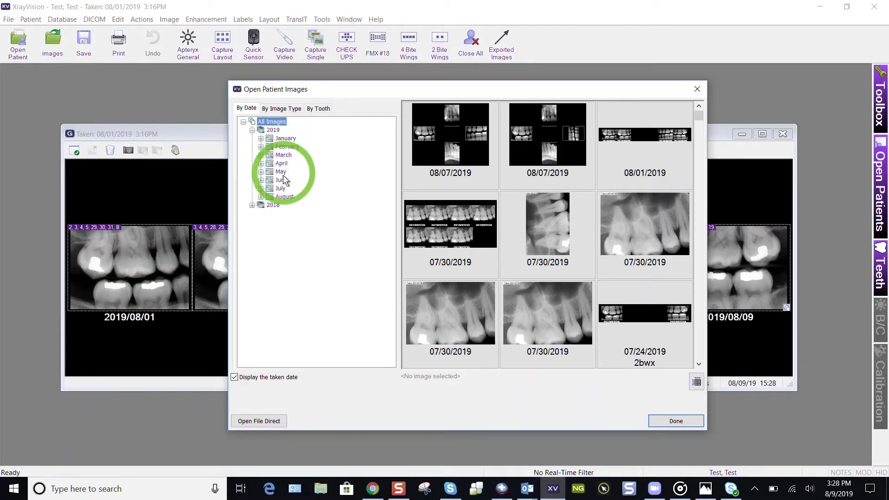
double_click(285, 196)
click(297, 205)
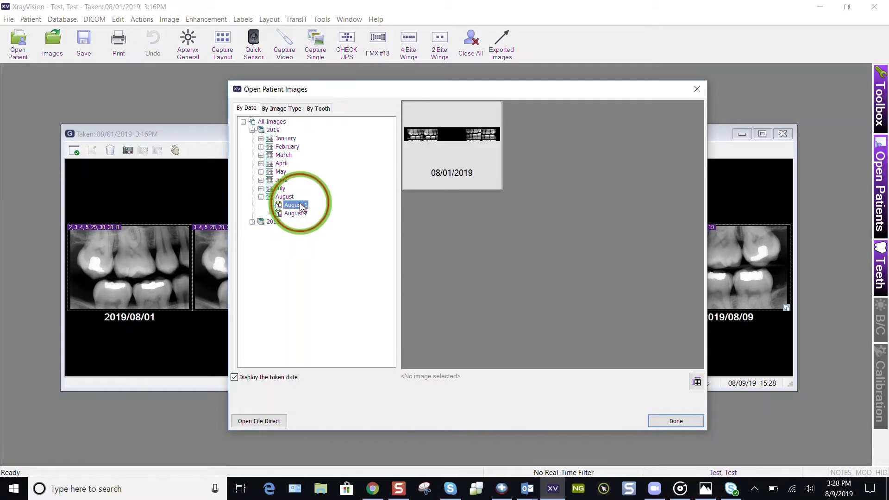
click(291, 214)
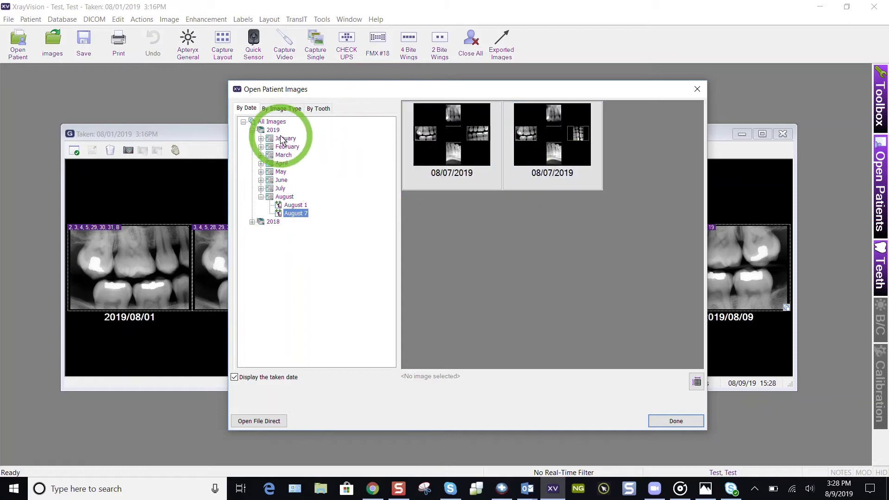
click(260, 199)
click(260, 198)
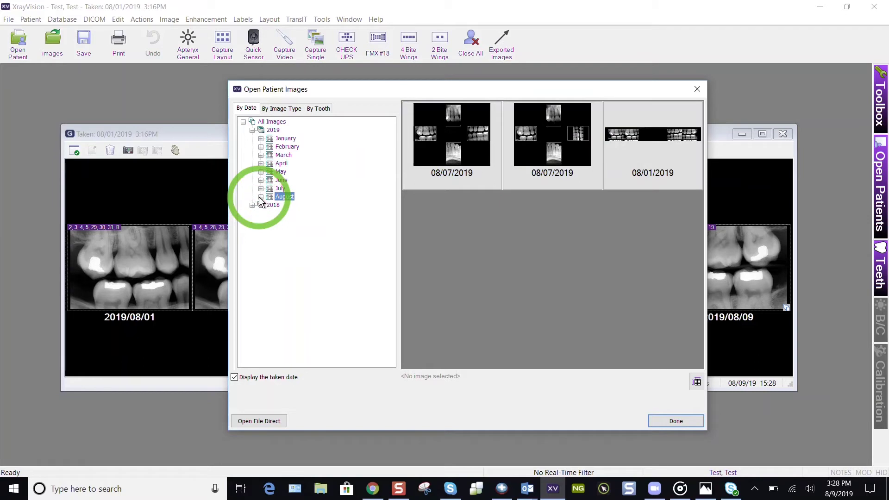
Filter the patient's images by type without Cephalometric X-rays and by teeth 12 and 13, and close the image browser
click(282, 108)
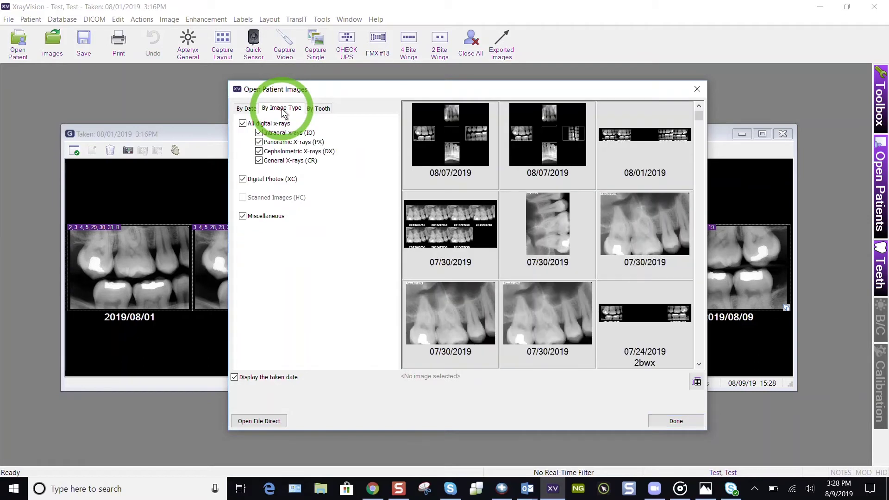
click(259, 152)
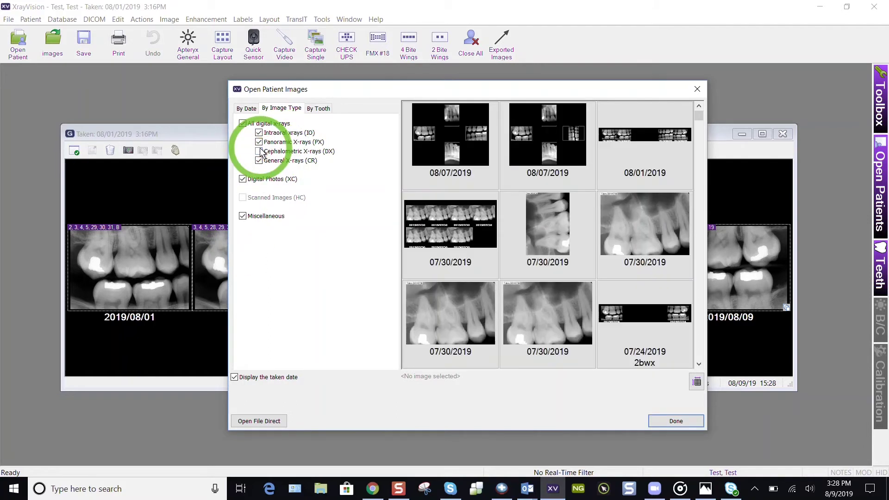
click(321, 109)
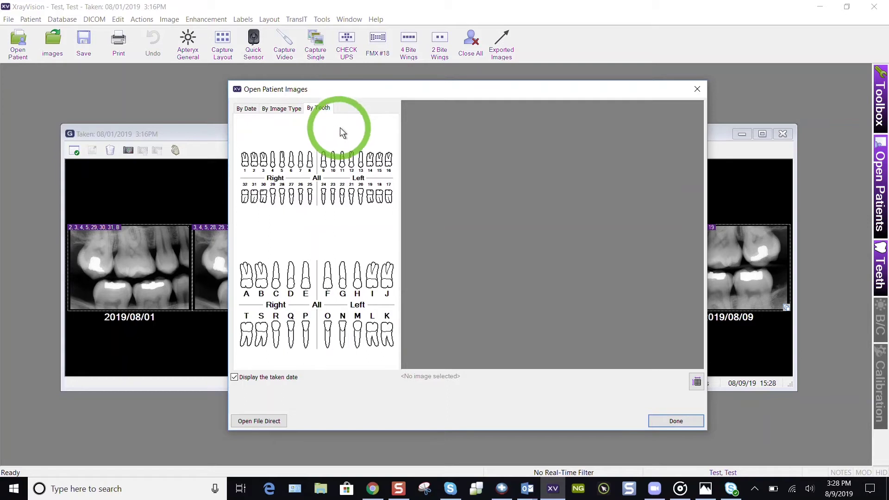
click(352, 160)
click(361, 160)
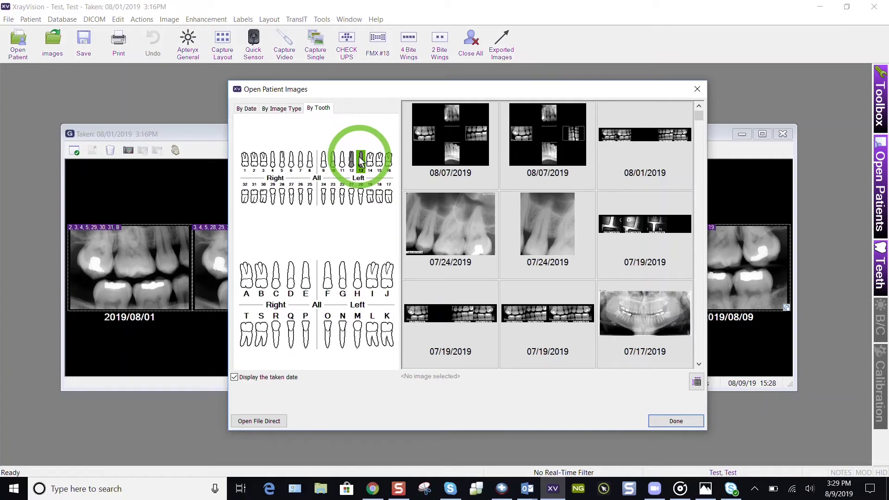
mouse_move(458, 257)
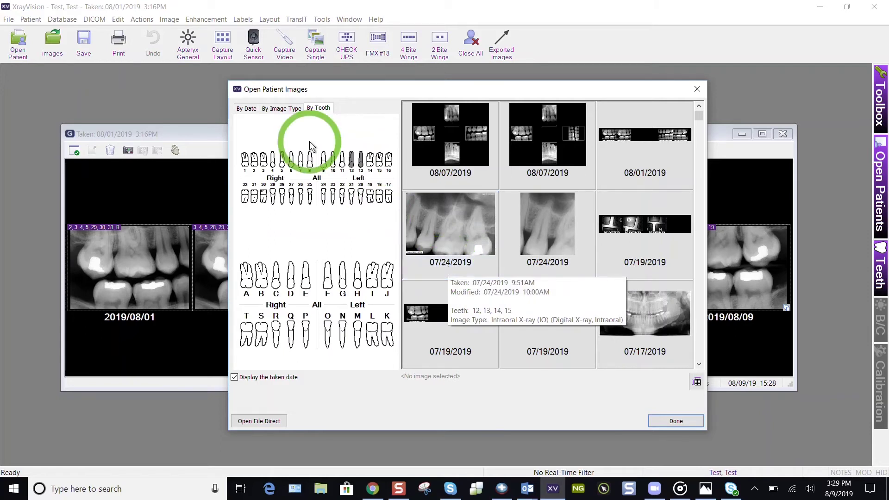
click(249, 109)
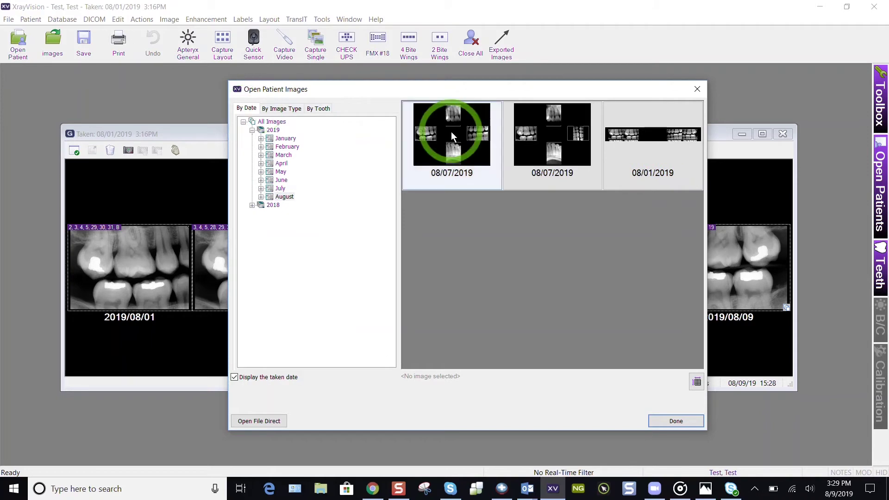
click(697, 88)
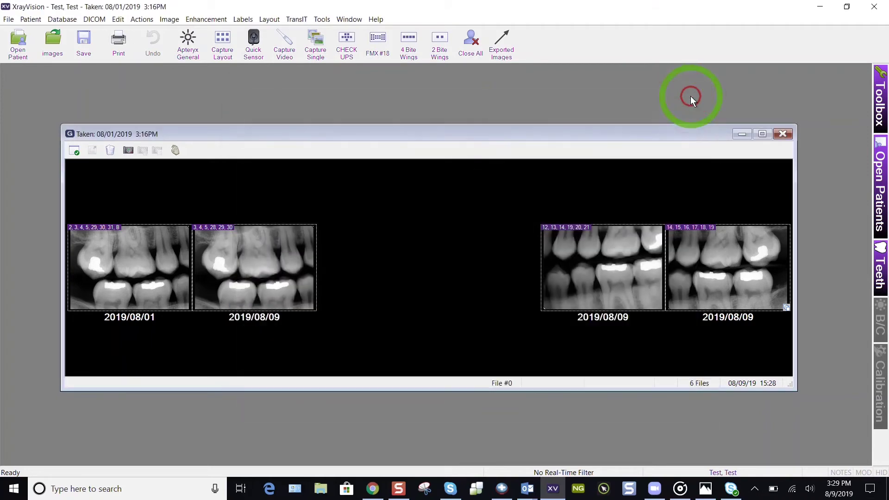
right_click(271, 248)
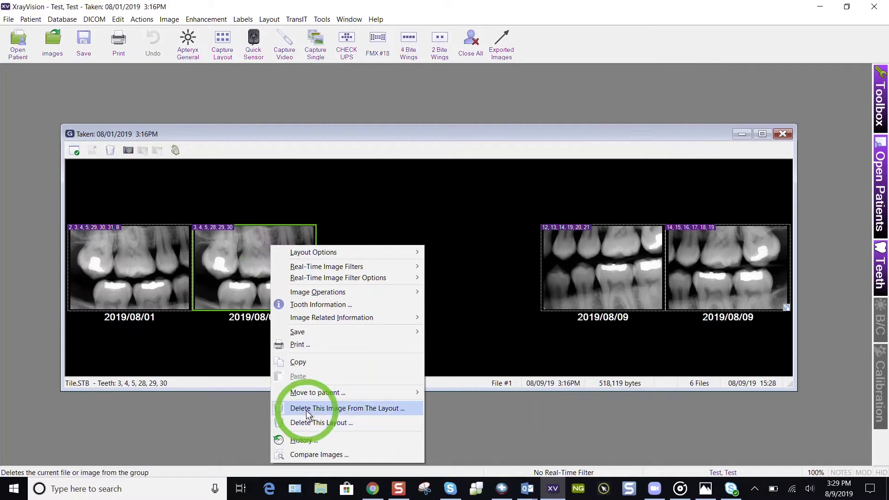
click(284, 207)
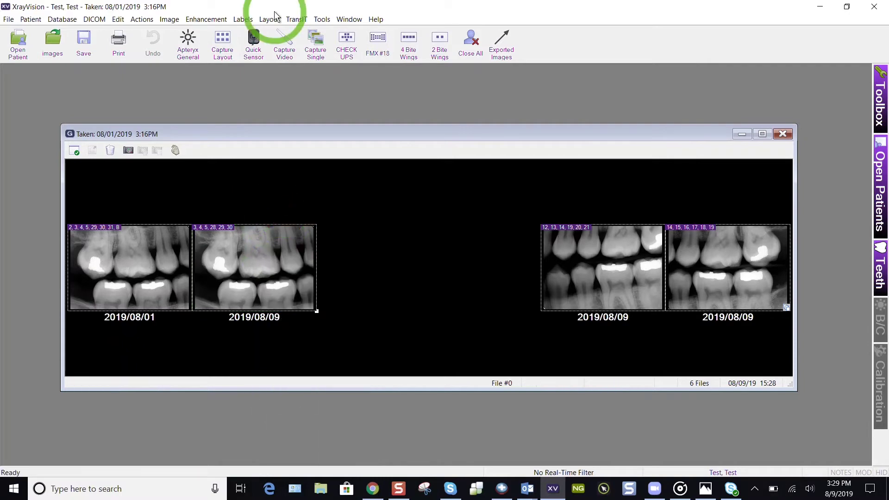
click(243, 20)
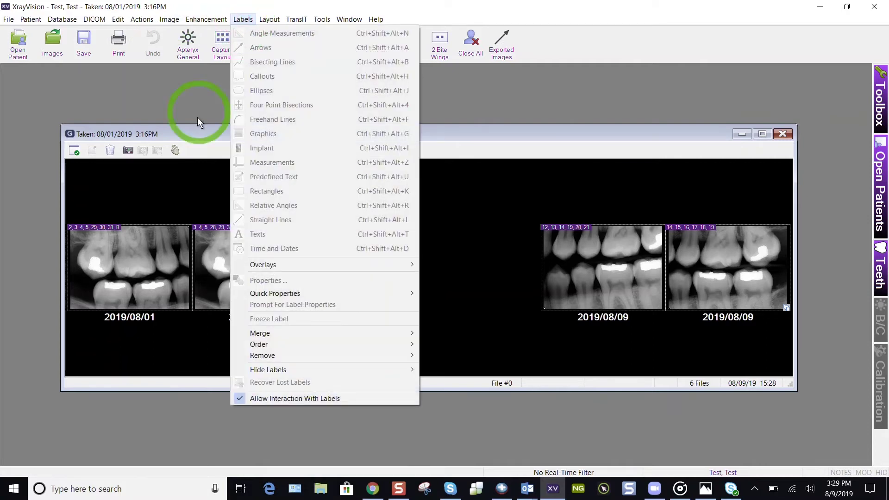
click(205, 237)
Enlarge the bite wing for teeth 3, 4, 5, 28, 29, 30 and circle the filled upper molar with a freehand line
double_click(207, 242)
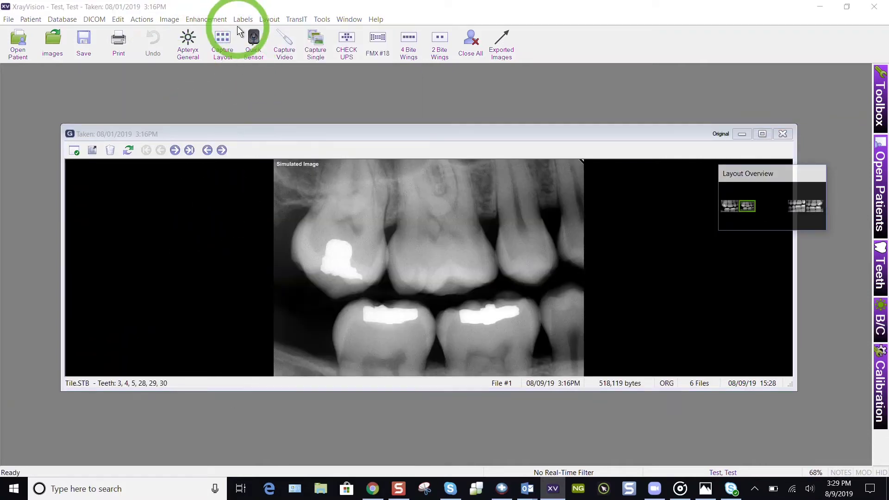
click(242, 20)
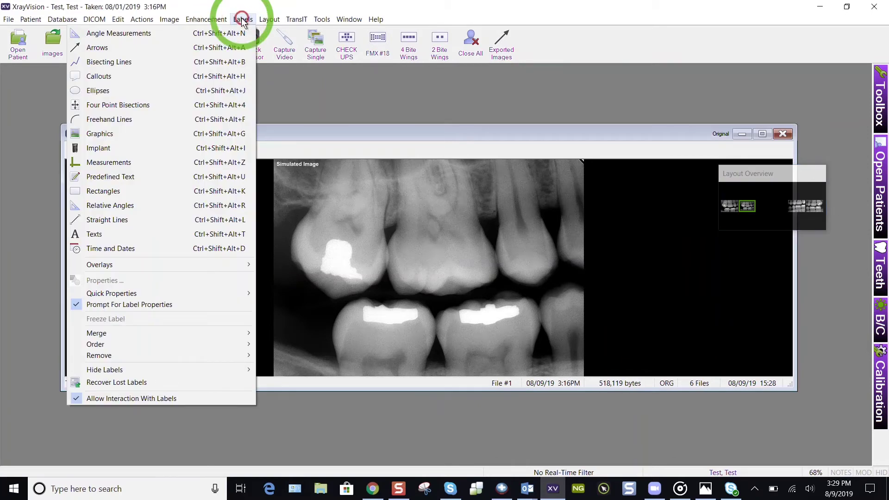
click(146, 119)
mouse_move(325, 244)
mouse_down()
mouse_move(419, 175)
mouse_move(263, 258)
mouse_move(312, 259)
mouse_up()
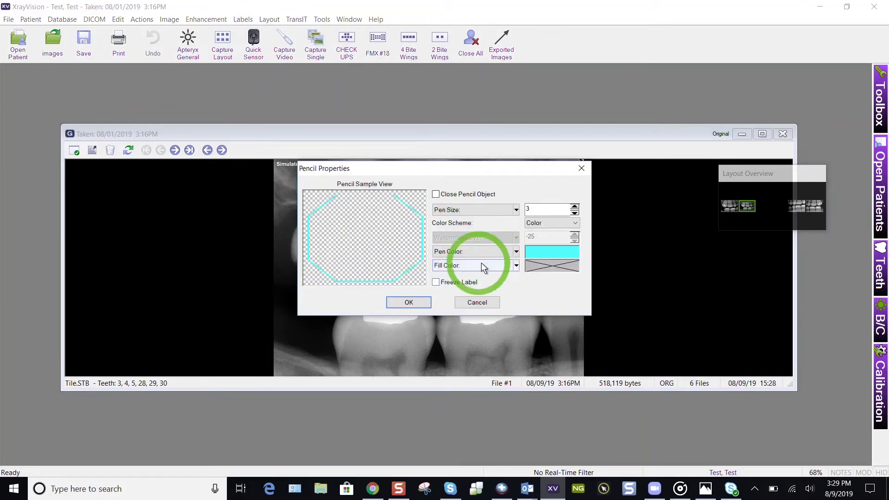
Set the freehand line's pen color to green and its pen size to 10 pixels
click(516, 252)
click(514, 301)
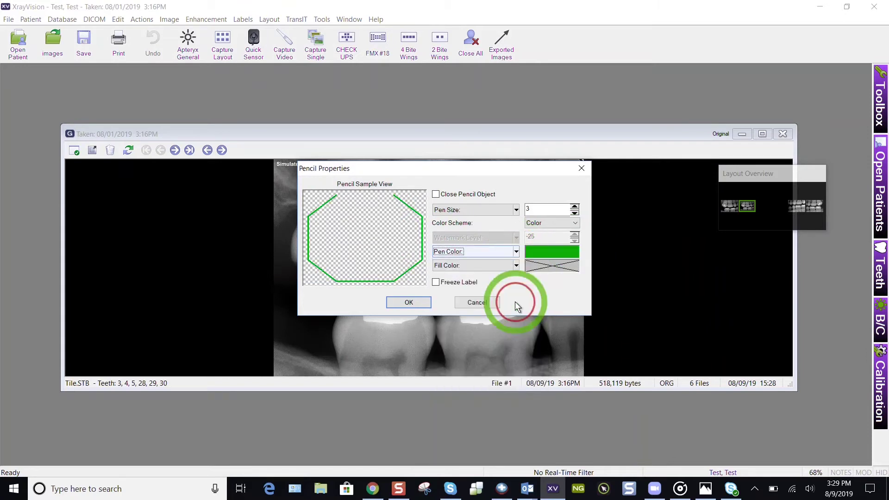
click(516, 210)
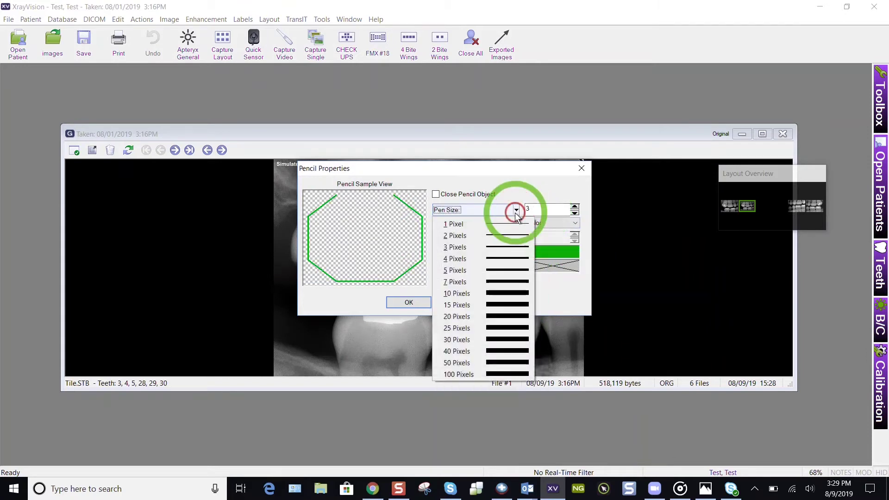
click(511, 295)
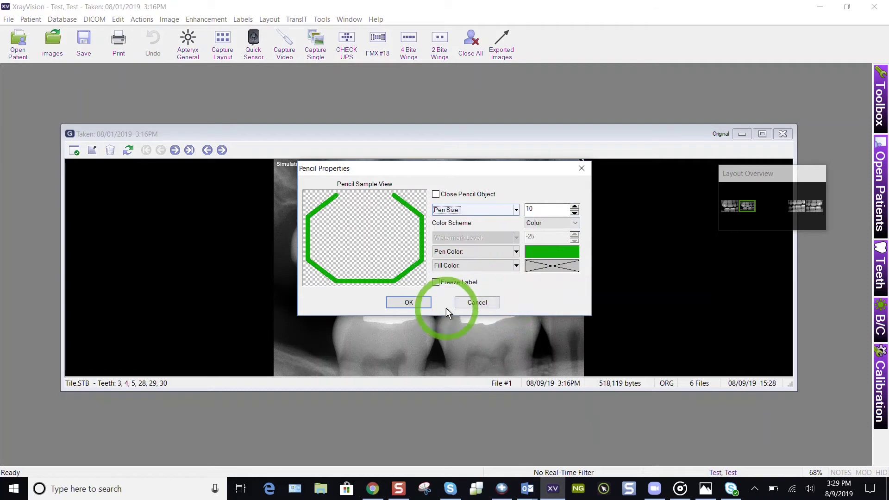
click(419, 305)
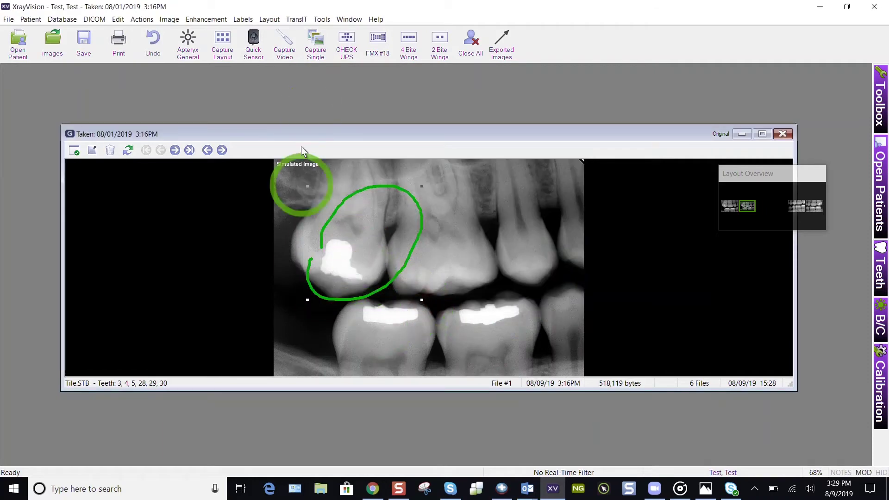
click(244, 19)
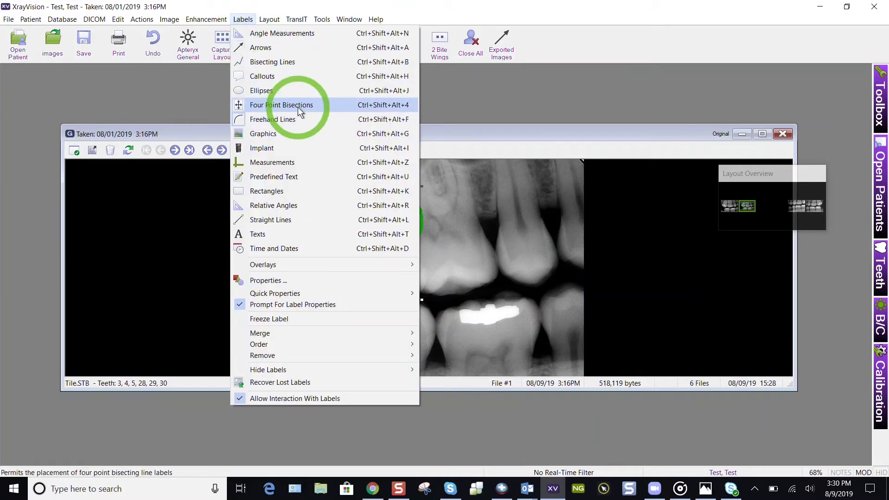
click(248, 119)
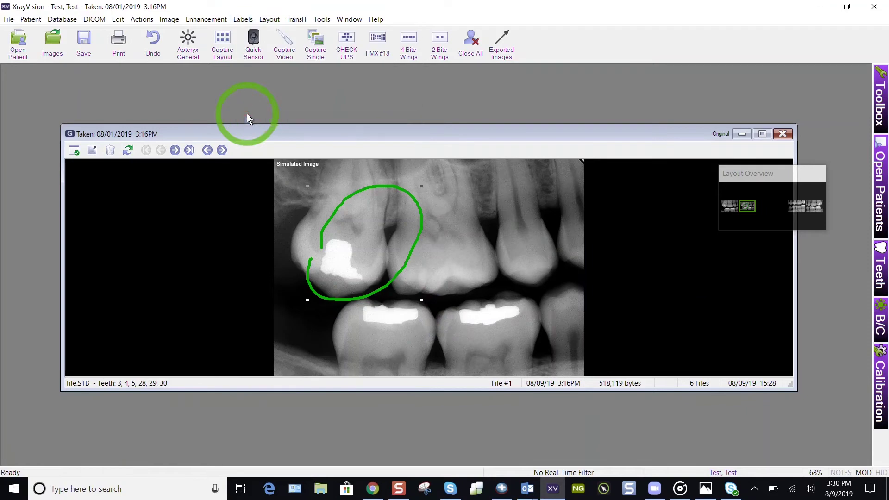
Add a date label in the "Friday, August 09, 2019" format to the bite wing and place it between the upper and lower molars
click(247, 19)
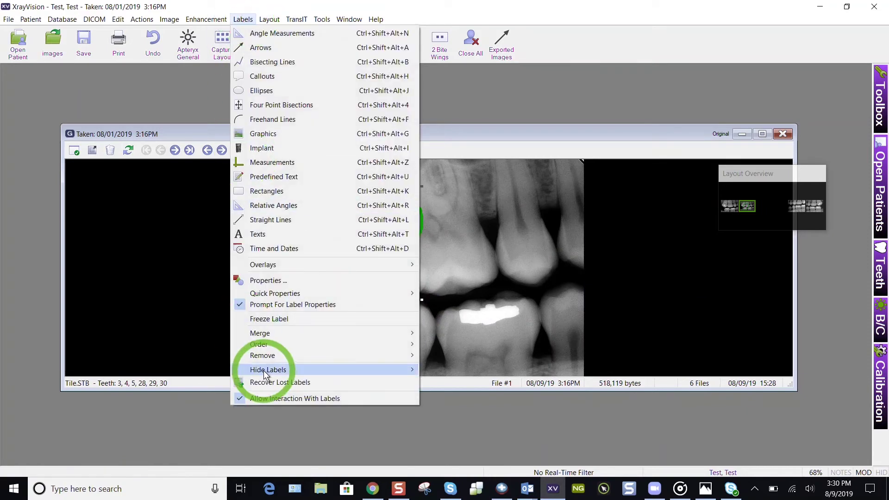
mouse_move(265, 372)
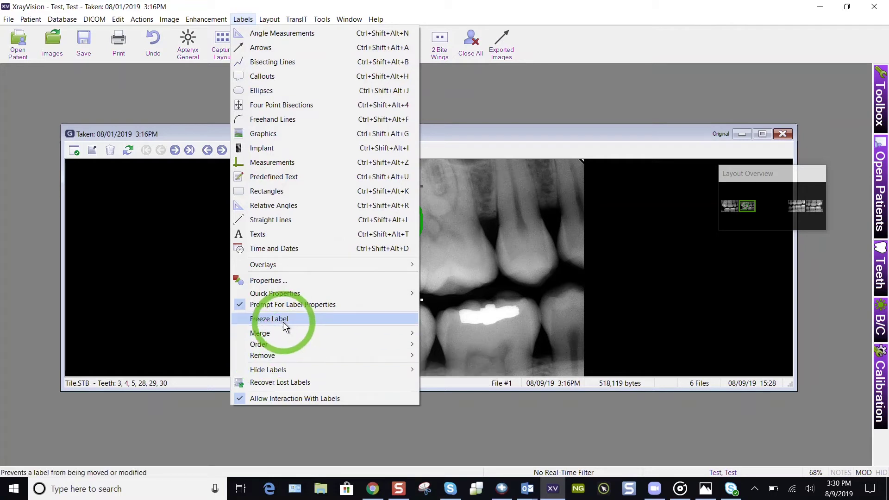
mouse_move(265, 337)
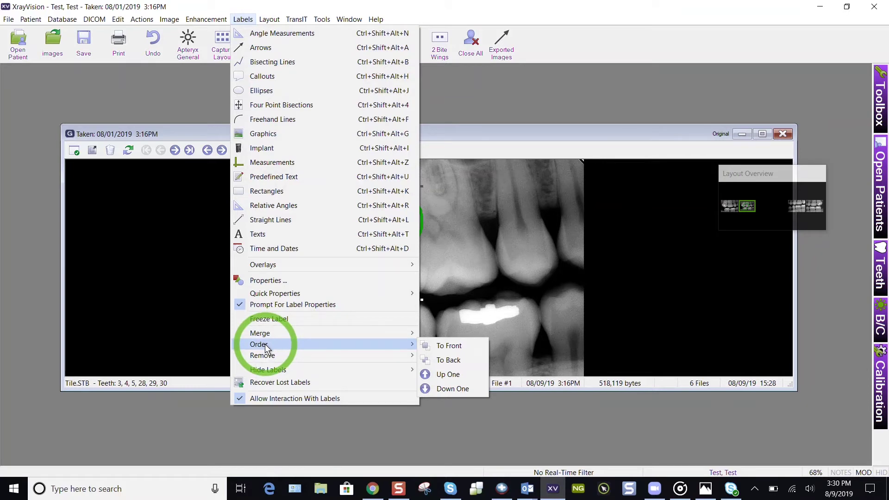
click(262, 251)
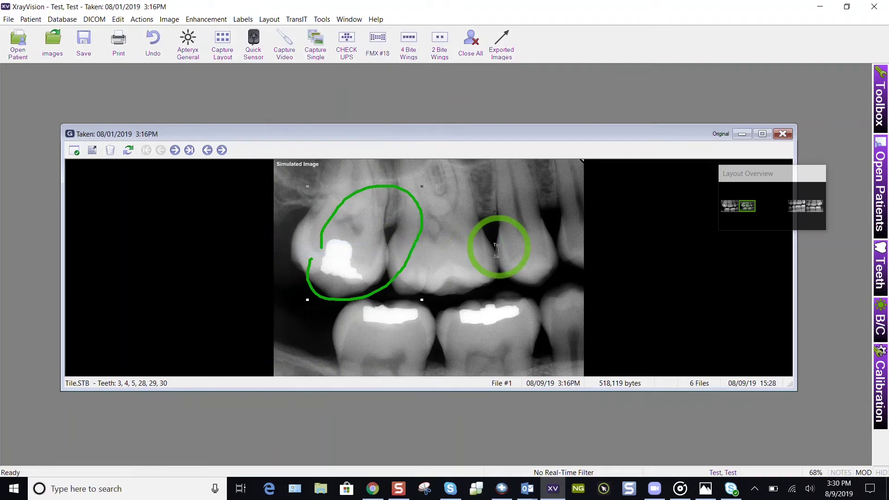
click(498, 246)
click(318, 206)
click(417, 307)
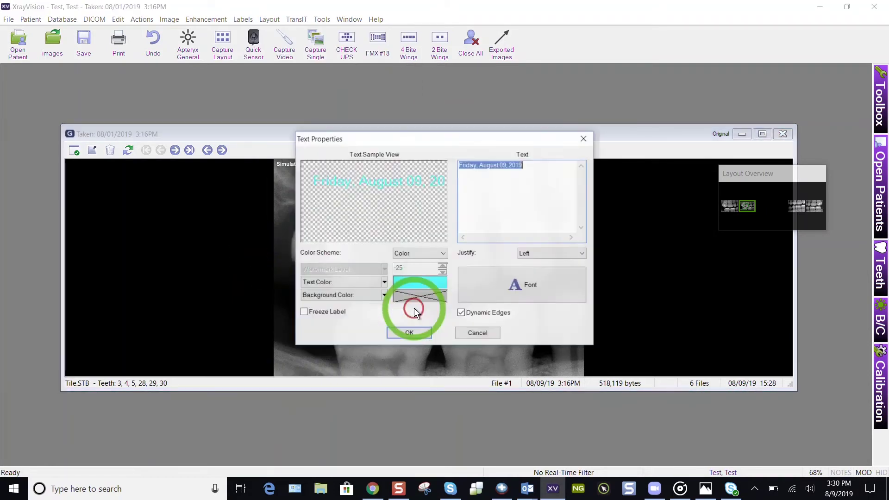
click(407, 332)
click(512, 254)
drag(512, 254, 435, 300)
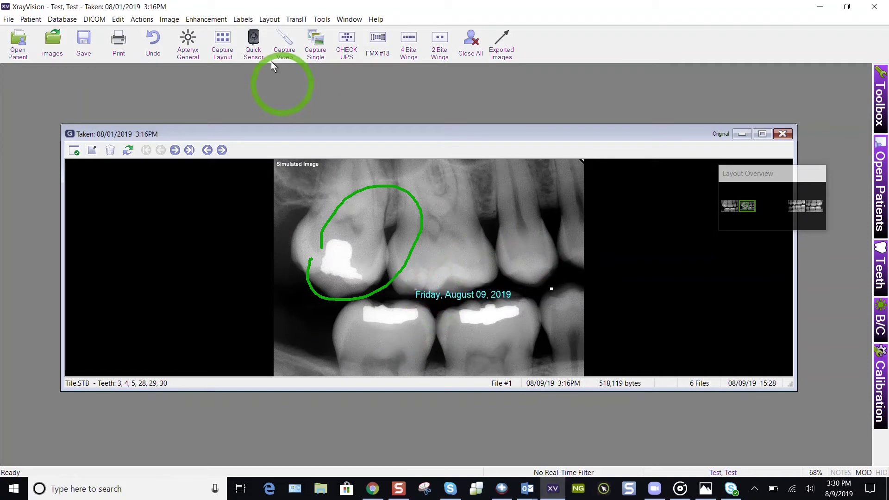
click(244, 20)
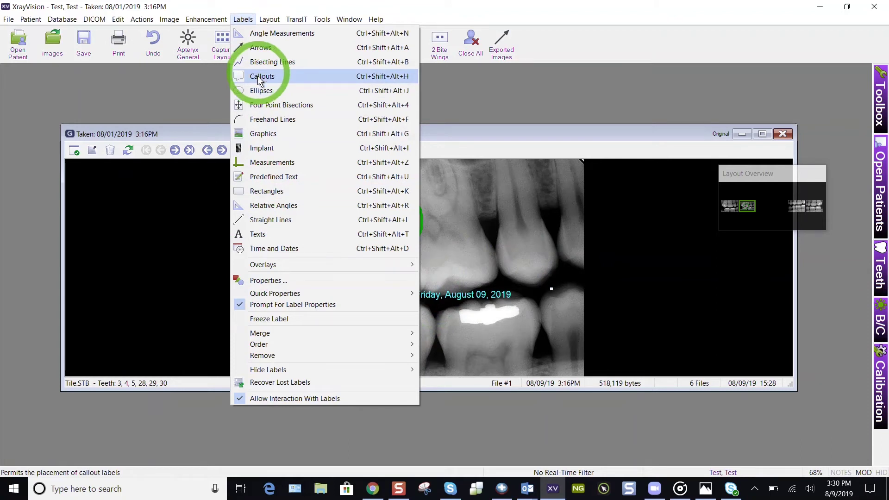
click(458, 224)
click(217, 21)
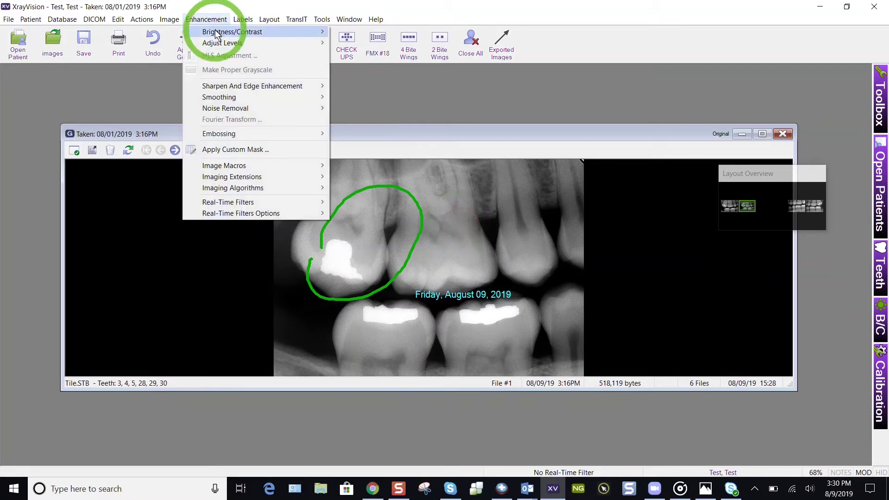
mouse_move(217, 34)
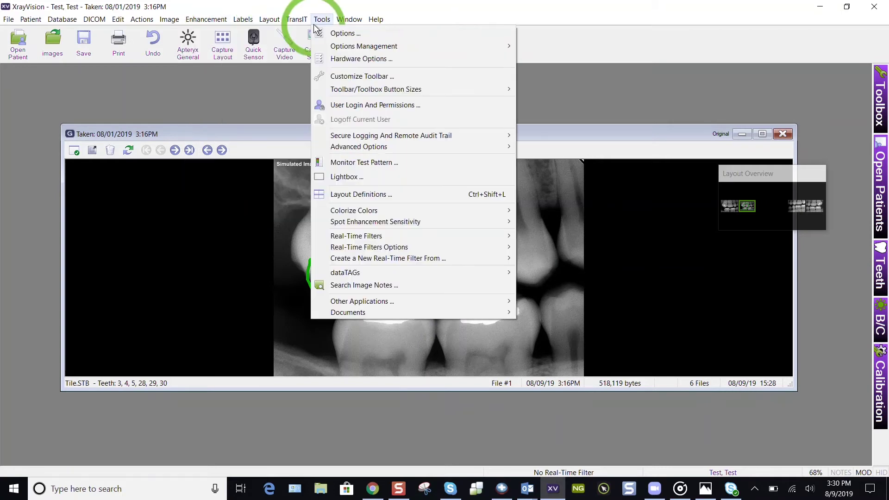
mouse_move(242, 22)
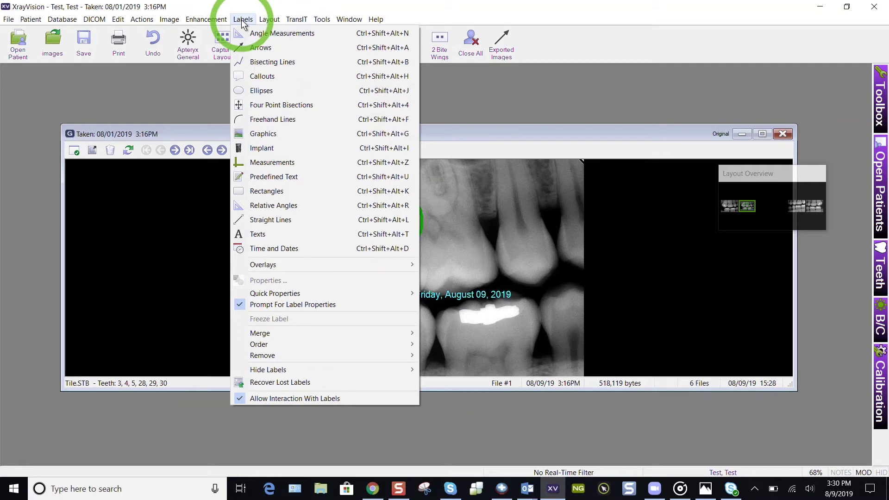
click(214, 21)
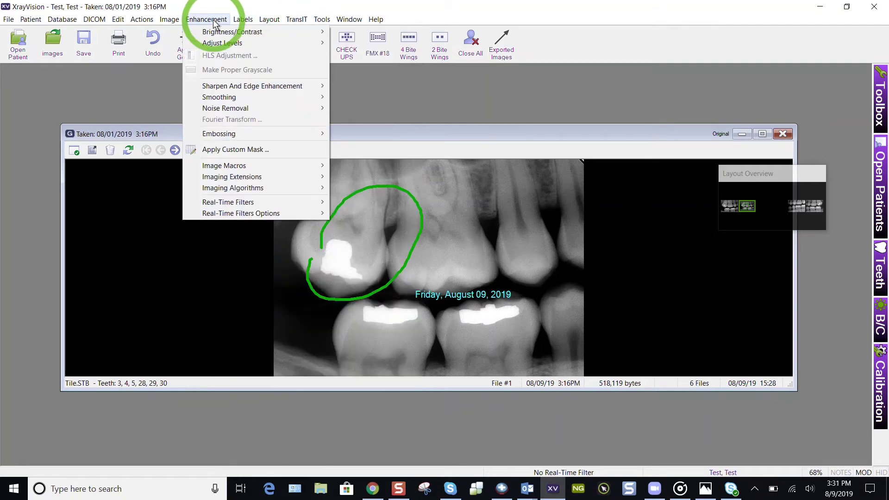
Search Windows for "gen" and open the document Generators pictures.docx in Word
click(163, 487)
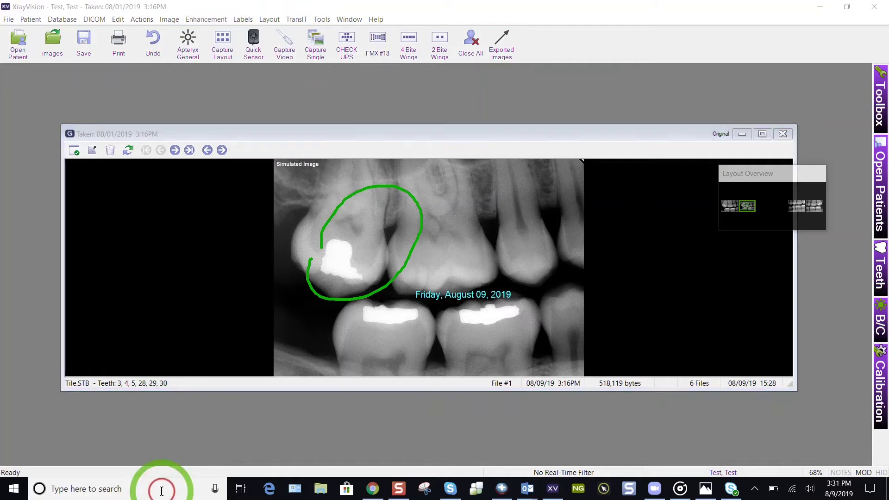
text(gen)
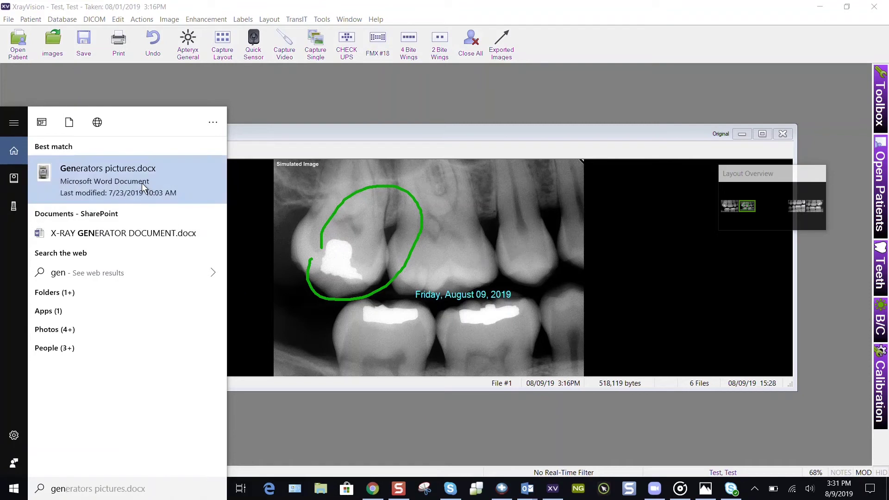
click(142, 182)
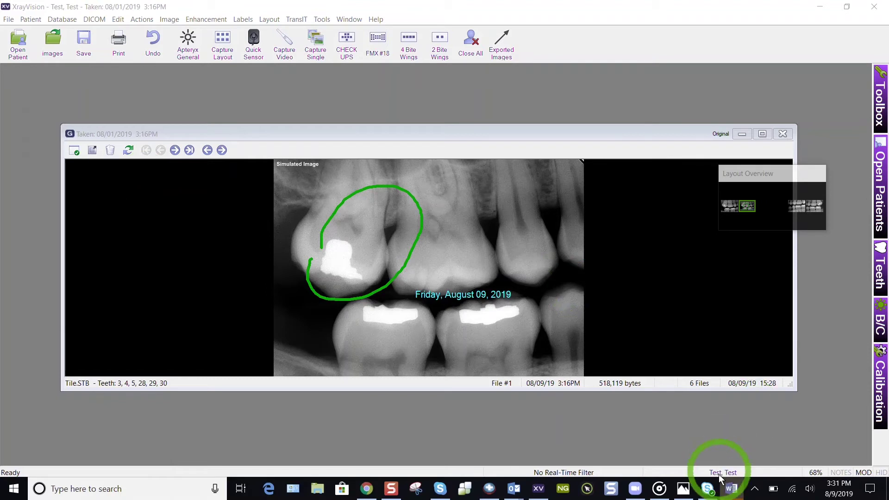
click(725, 484)
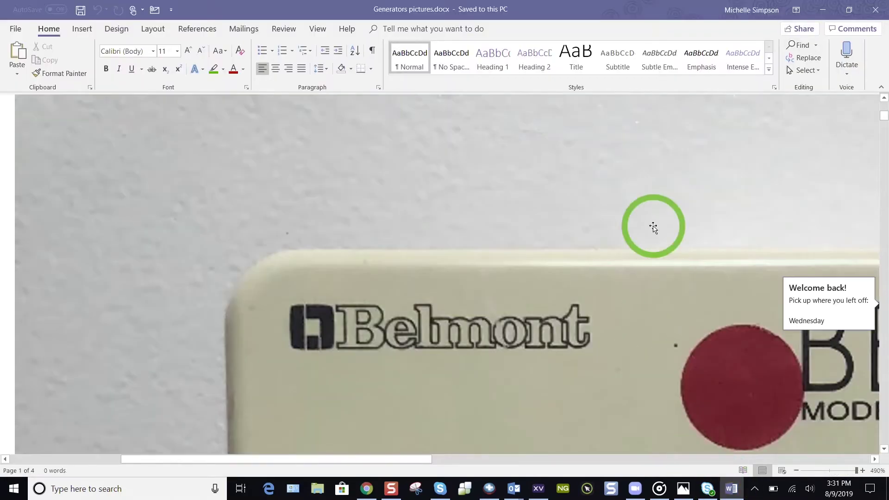
Examine the exposure settings and tooth buttons on the Belmont Belray and Progeny Preva generator pictures
ctrl+scroll(653, 228, down, 15)
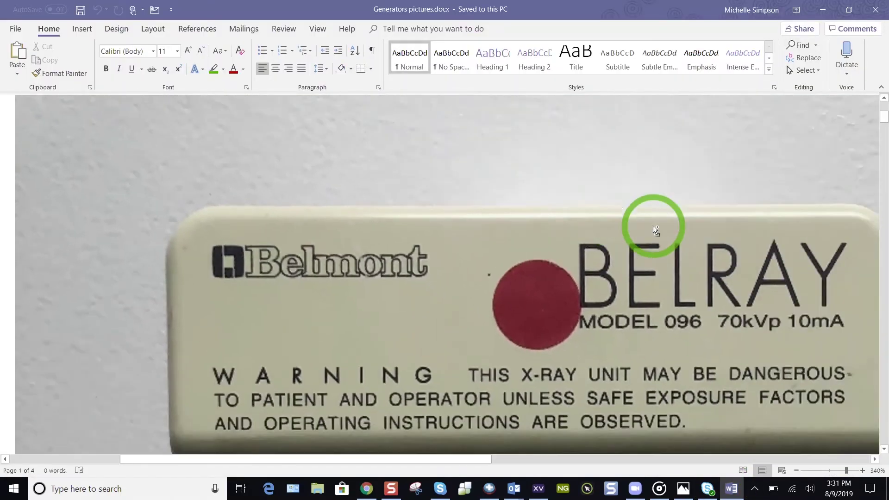
ctrl+scroll(653, 226, down, 16)
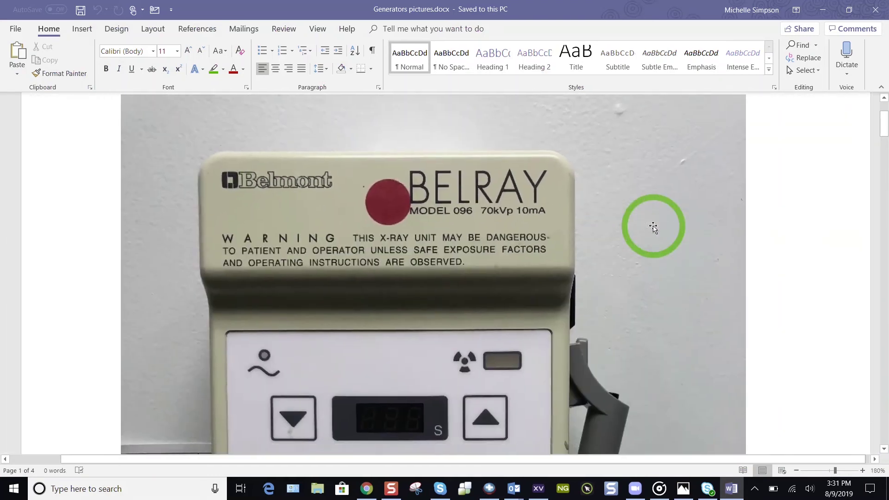
scroll(652, 228, down, 5)
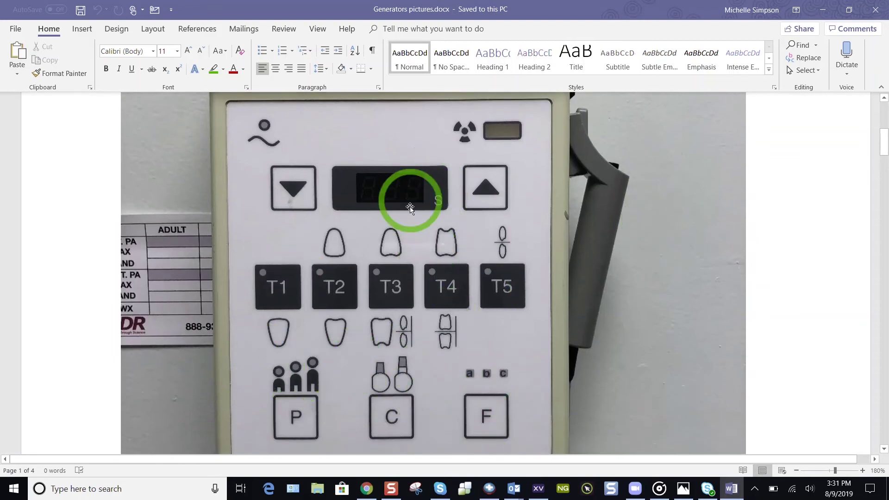
scroll(429, 206, down, 1)
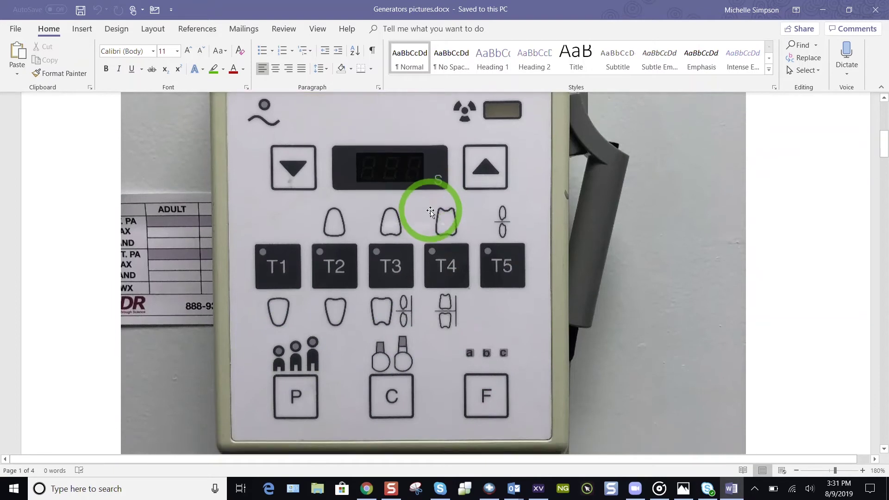
scroll(430, 210, down, 15)
scroll(430, 210, down, 1)
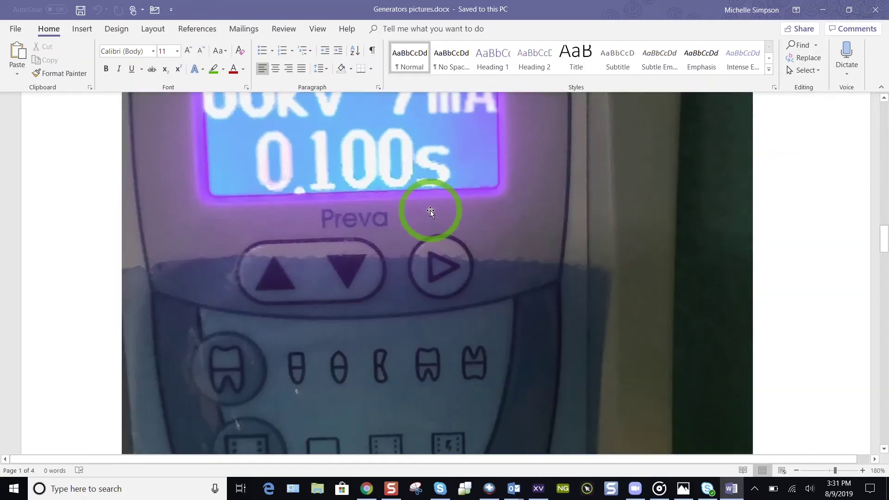
ctrl+scroll(430, 210, down, 11)
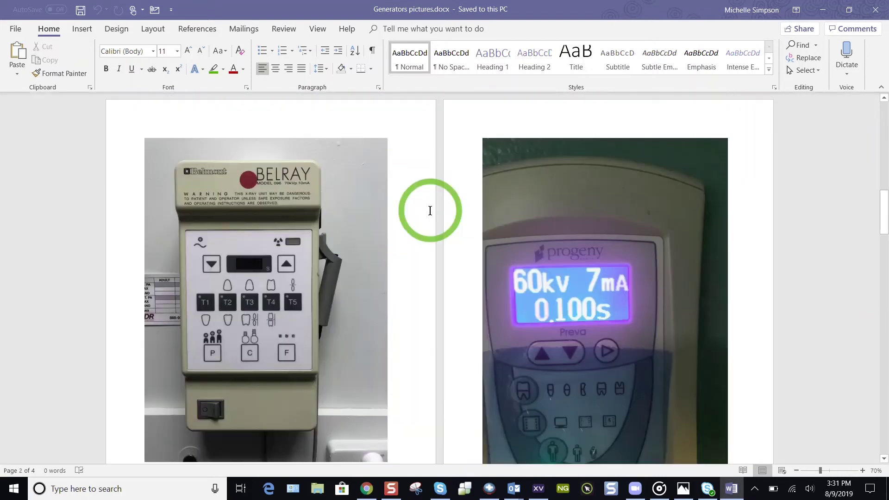
scroll(532, 276, down, 2)
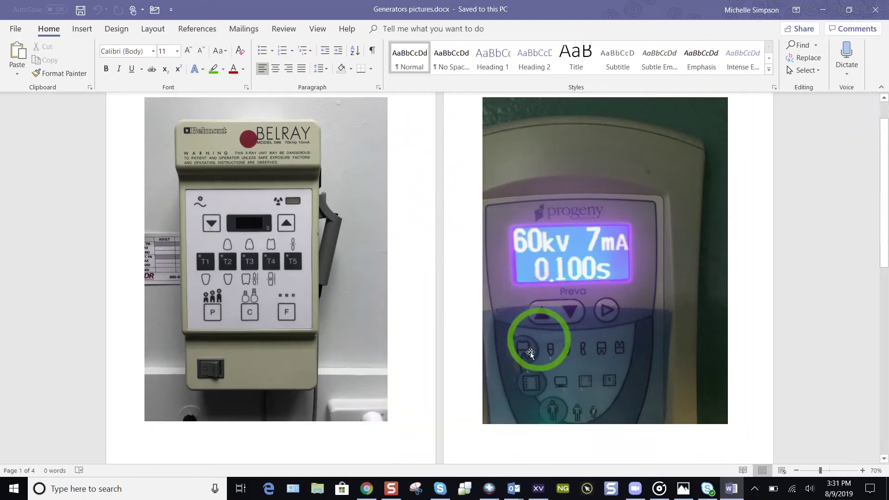
ctrl+scroll(529, 377, up, 2)
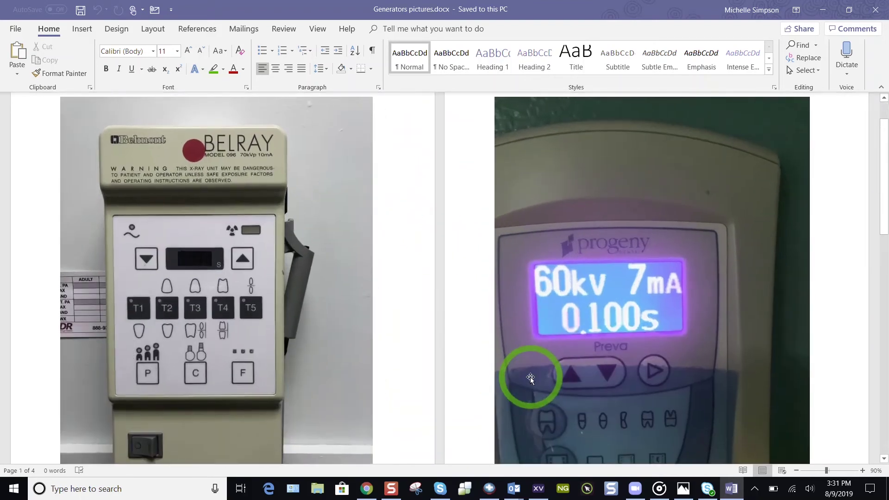
scroll(530, 377, down, 3)
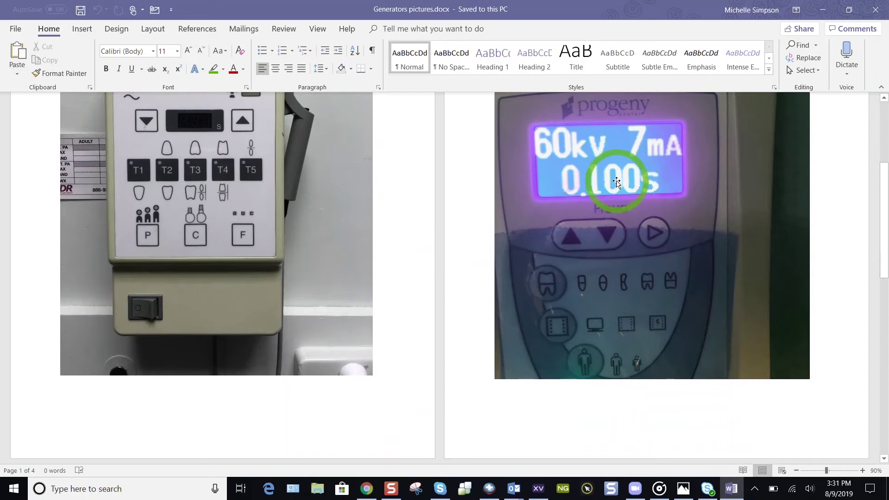
Examine the exposure displays on the Gendex GX-770, Nomad Pro 2 and Gendex 765DC generator pictures through the end of the document
scroll(617, 181, down, 5)
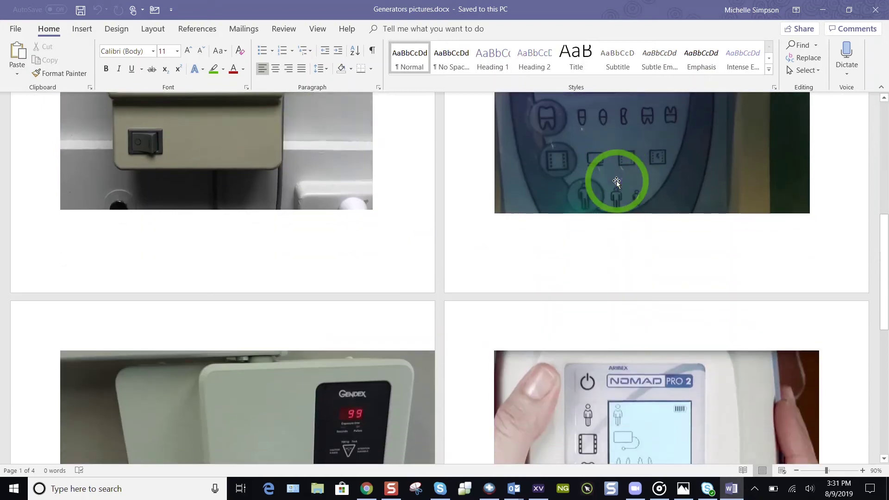
scroll(617, 182, down, 3)
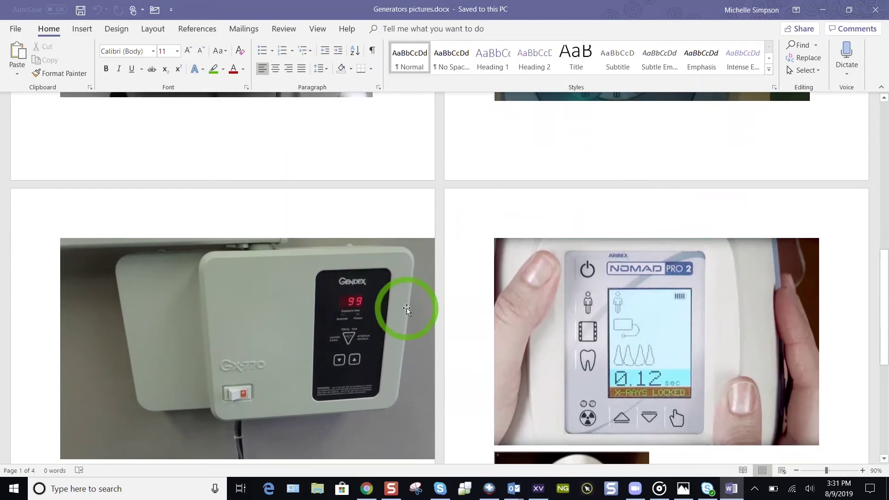
scroll(406, 309, up, 3)
scroll(406, 309, down, 2)
scroll(407, 309, down, 9)
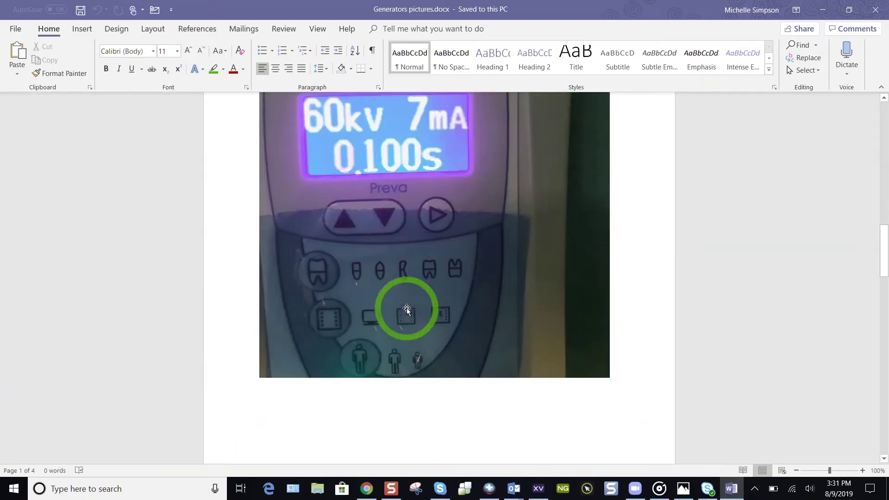
scroll(406, 309, down, 8)
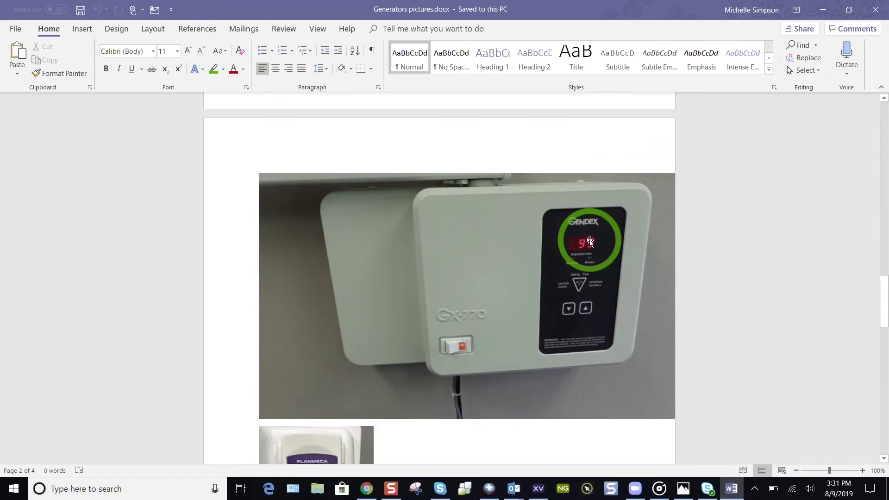
scroll(587, 245, down, 9)
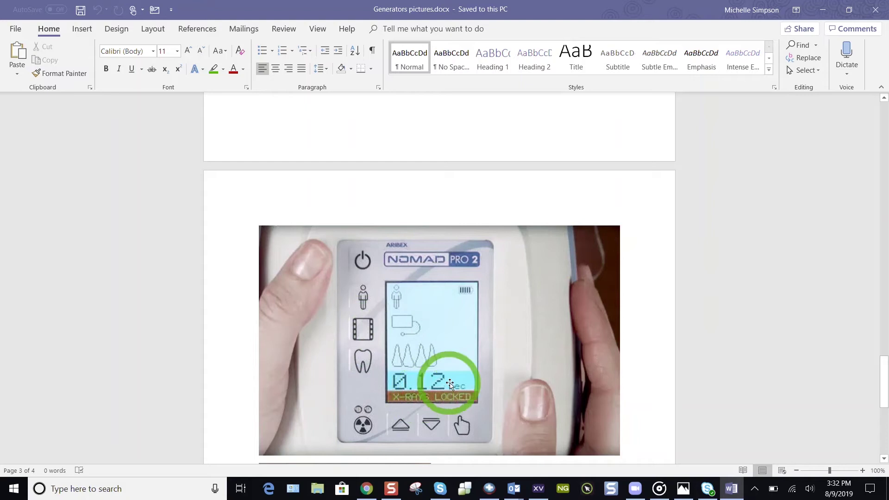
scroll(451, 382, down, 2)
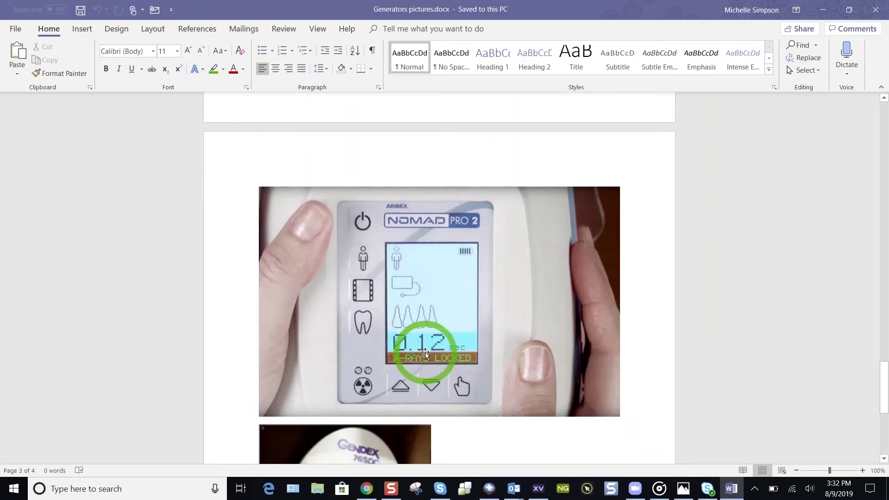
scroll(425, 352, down, 10)
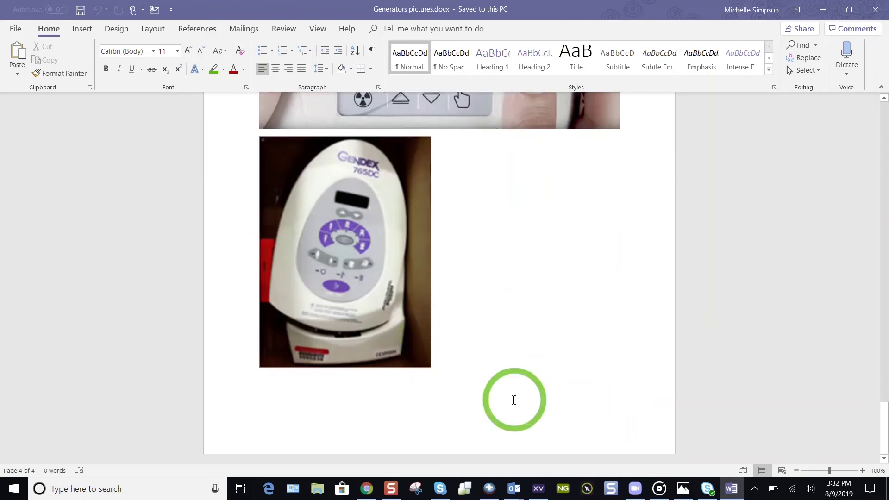
Switch back to XrayVision and delete the green freehand line and the date label from the bite wing
click(539, 489)
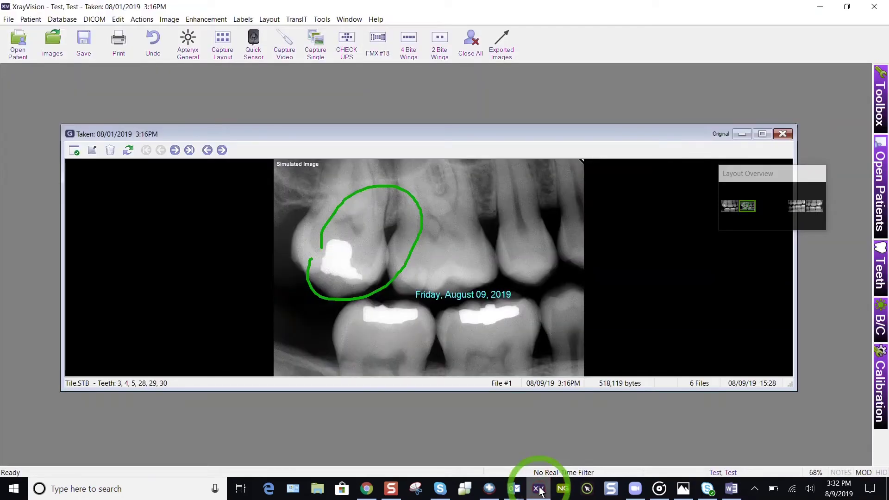
click(397, 276)
key(Delete)
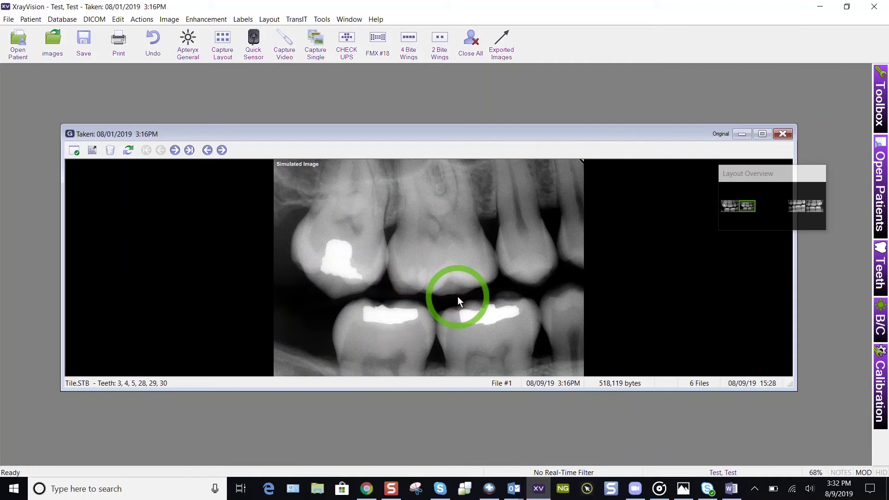
click(208, 21)
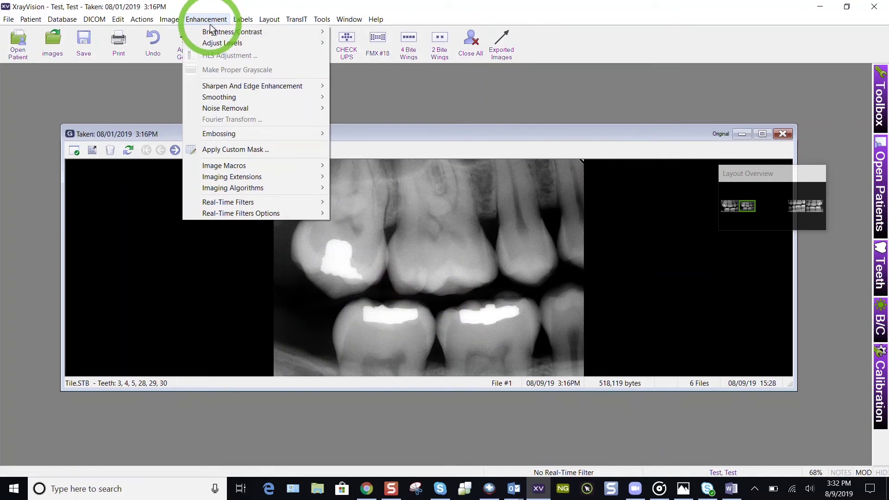
mouse_move(212, 33)
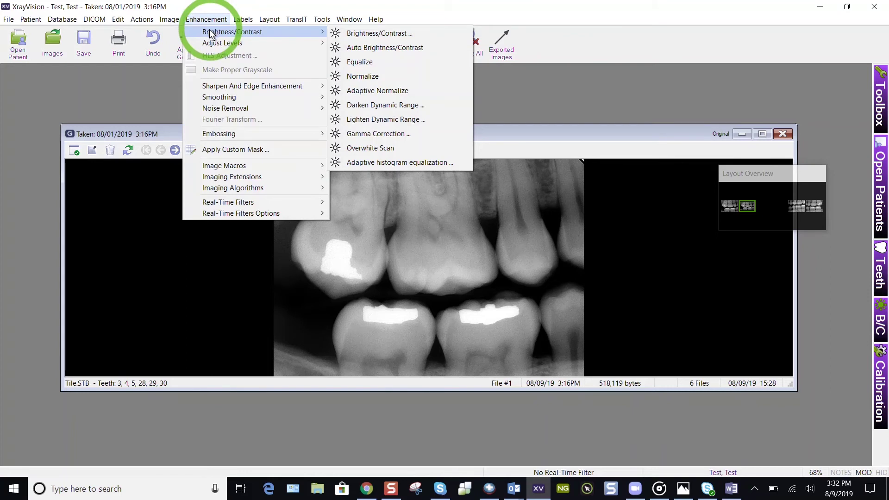
click(148, 84)
click(169, 19)
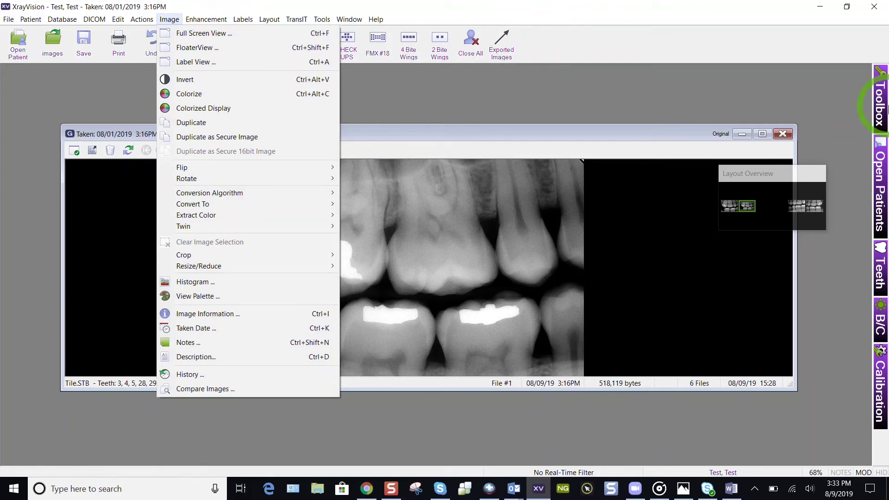
Show the toolbox and use Selection Extraction to copy the central tooth area of the bite wing into a new image
click(882, 108)
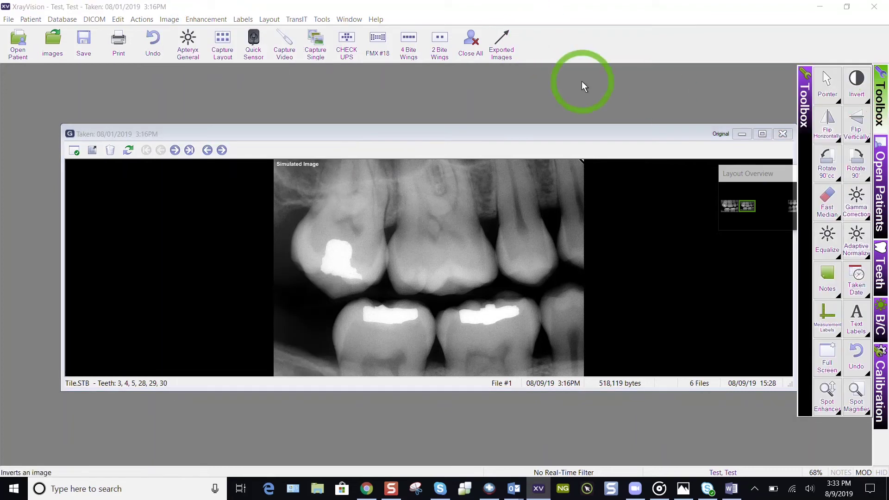
click(140, 20)
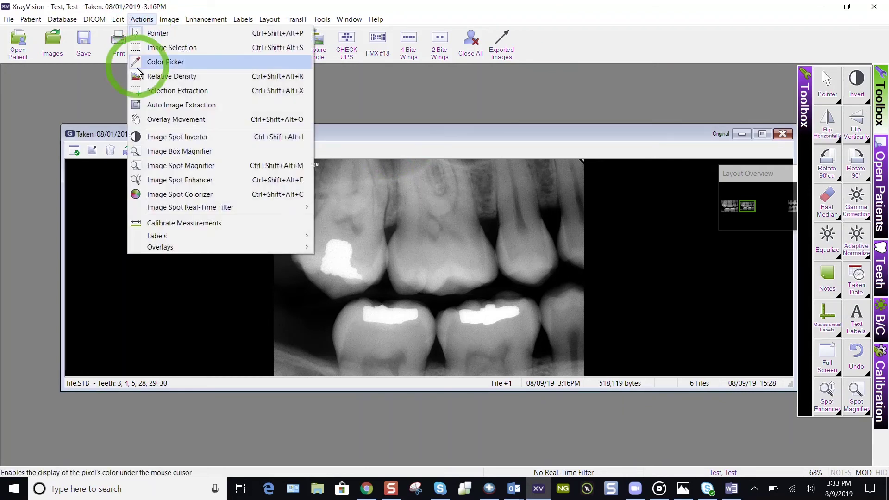
click(140, 91)
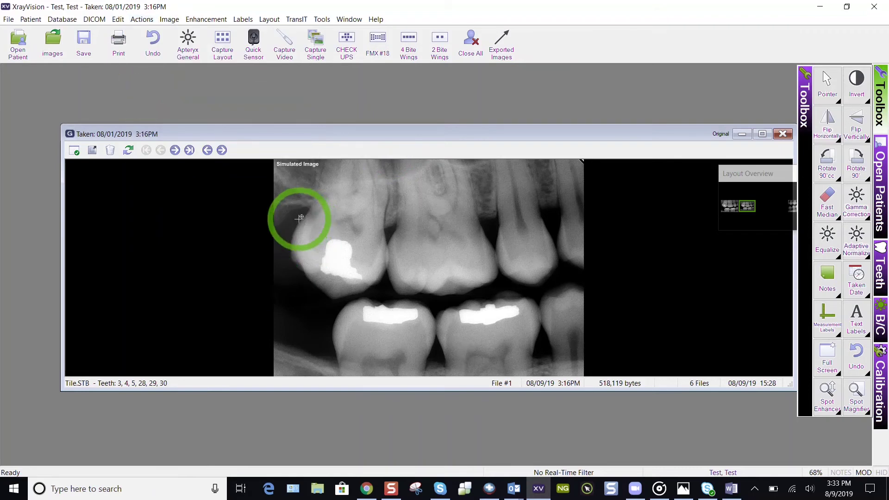
drag(293, 206, 539, 323)
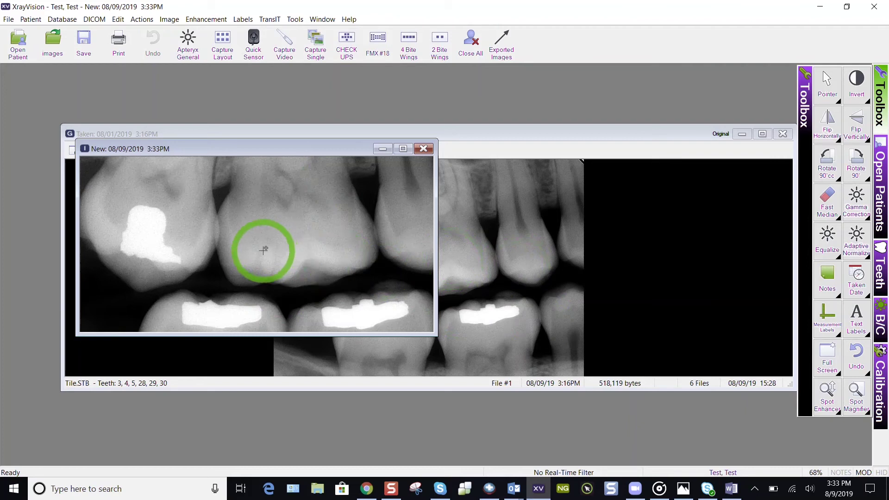
Set the spot magnifier to Very Large and examine the contact area between the upper molars in the extracted image
click(856, 393)
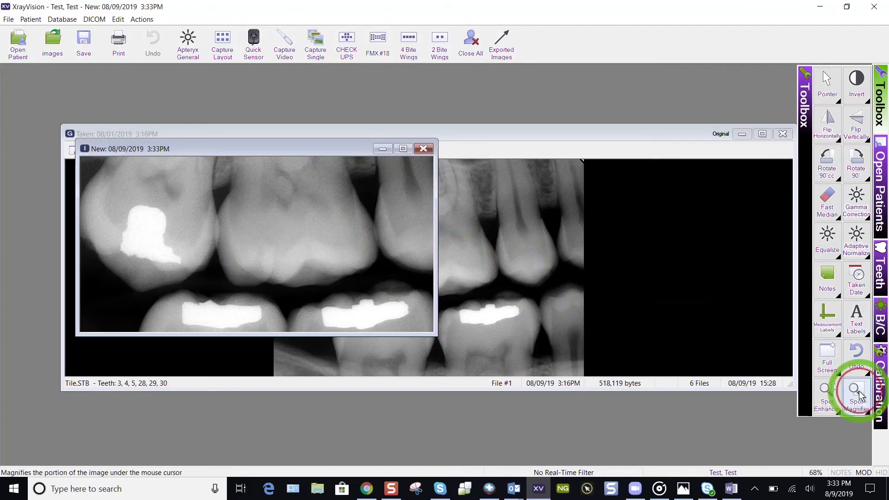
right_click(215, 227)
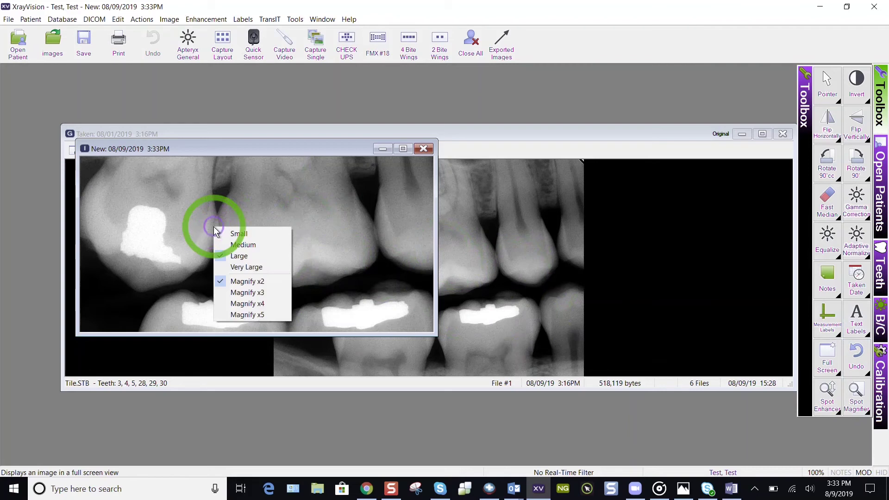
click(237, 267)
drag(224, 249, 350, 238)
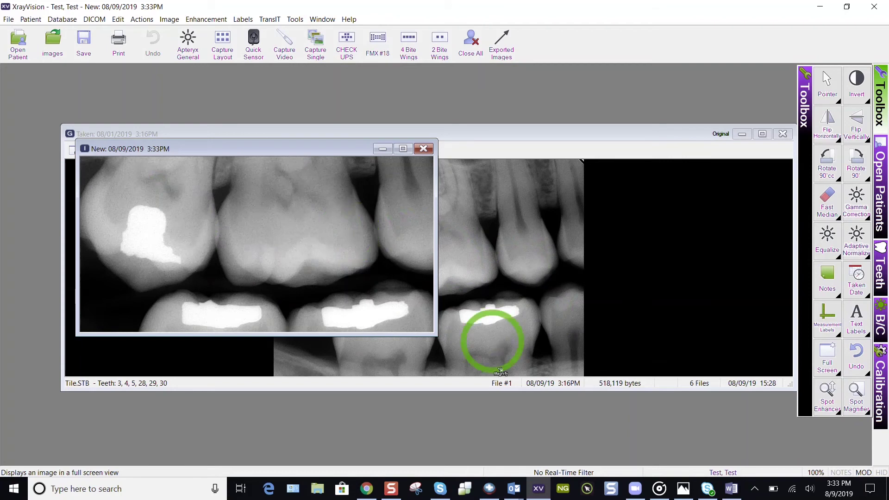
Apply the Apteryx IO Filter and examine the extracted image with the spot magnifier
click(549, 472)
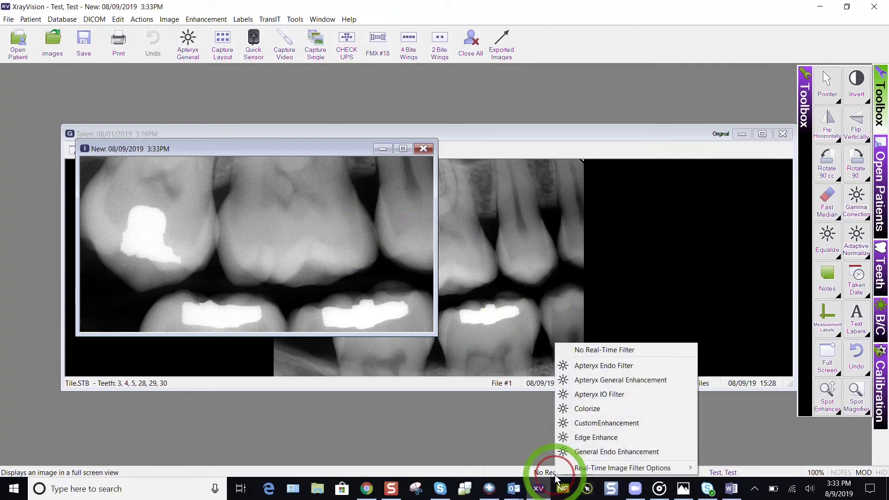
click(598, 394)
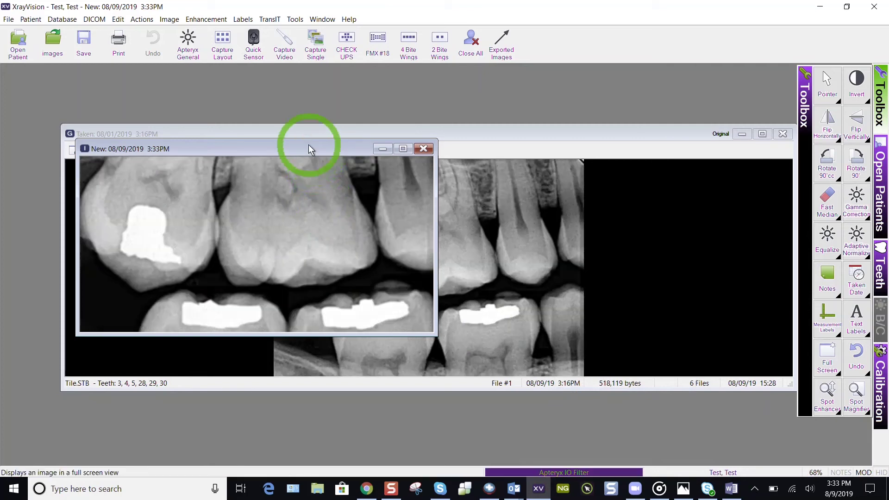
mouse_move(307, 150)
mouse_down()
mouse_move(474, 211)
mouse_move(368, 276)
mouse_move(308, 156)
mouse_up()
right_click(377, 234)
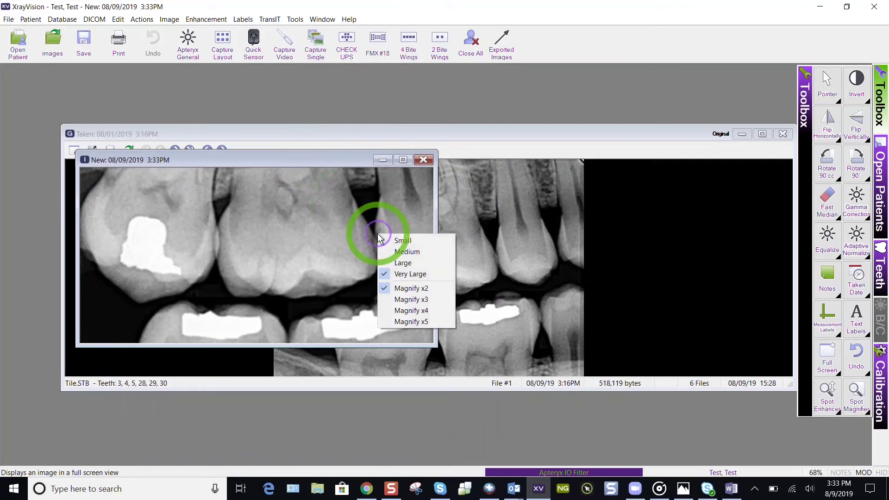
drag(358, 250, 279, 310)
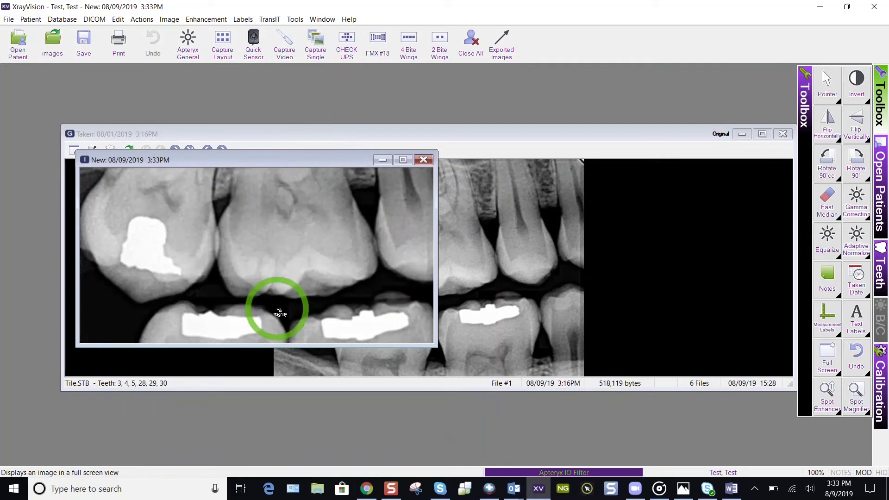
Close and save the extracted image, and reopen it from the patient's images dated 08/09/2019
click(422, 160)
click(502, 258)
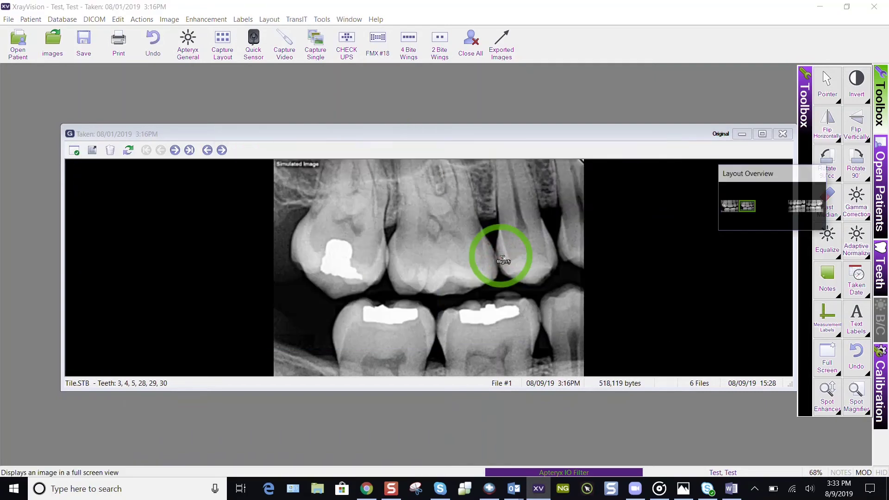
click(55, 53)
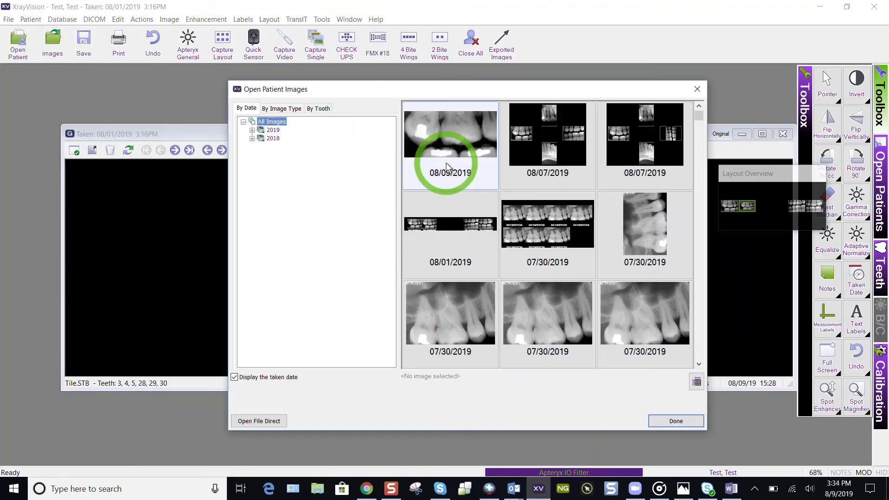
mouse_move(447, 166)
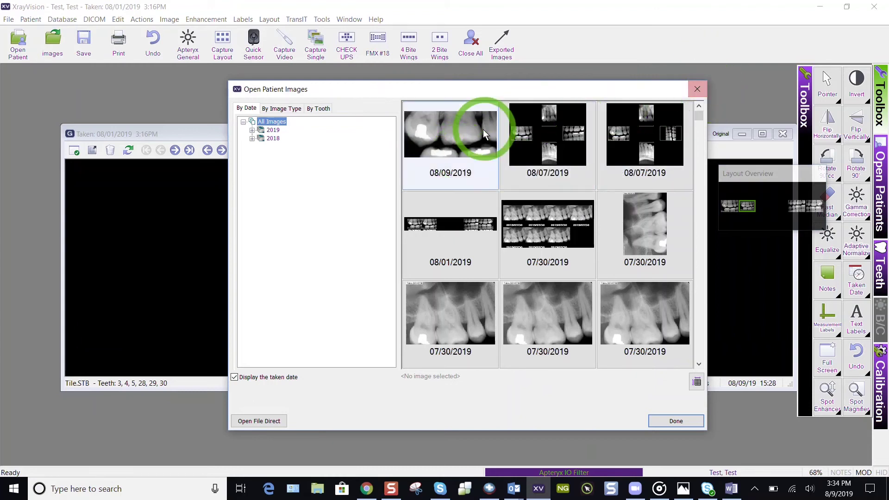
click(470, 145)
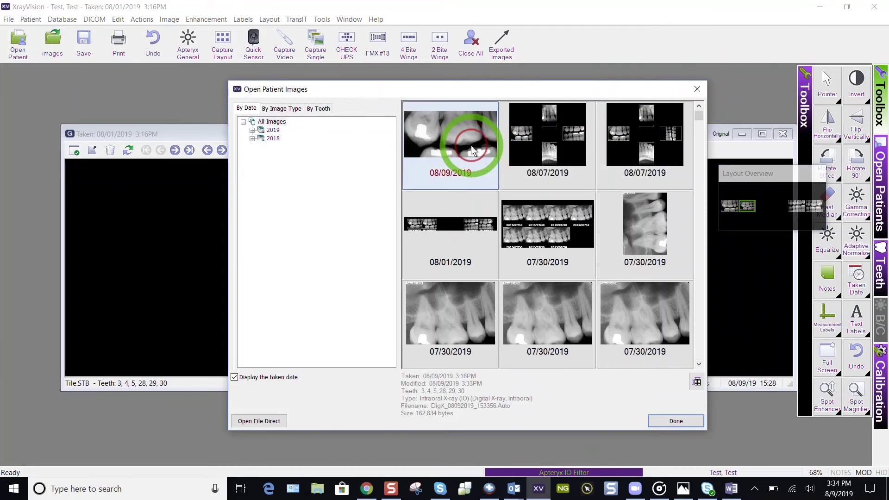
double_click(455, 151)
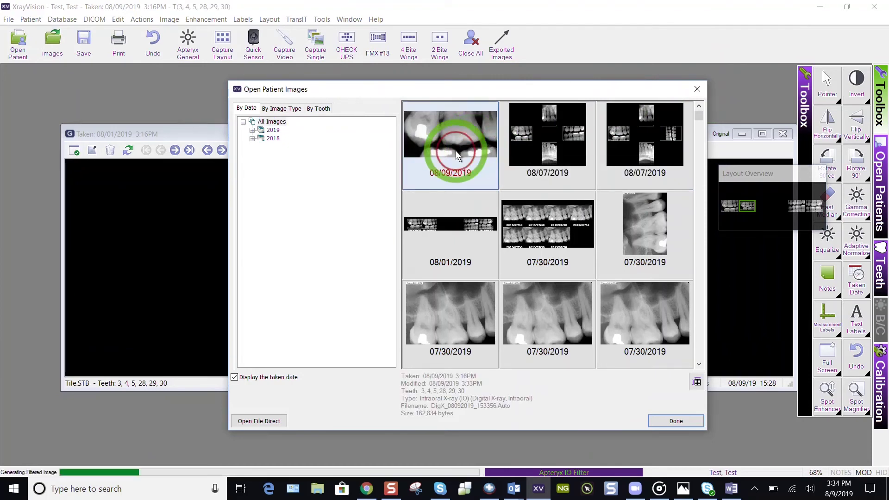
Turn off the spot magnifier and set the extracted image's taken date to 08/01/2019
right_click(298, 234)
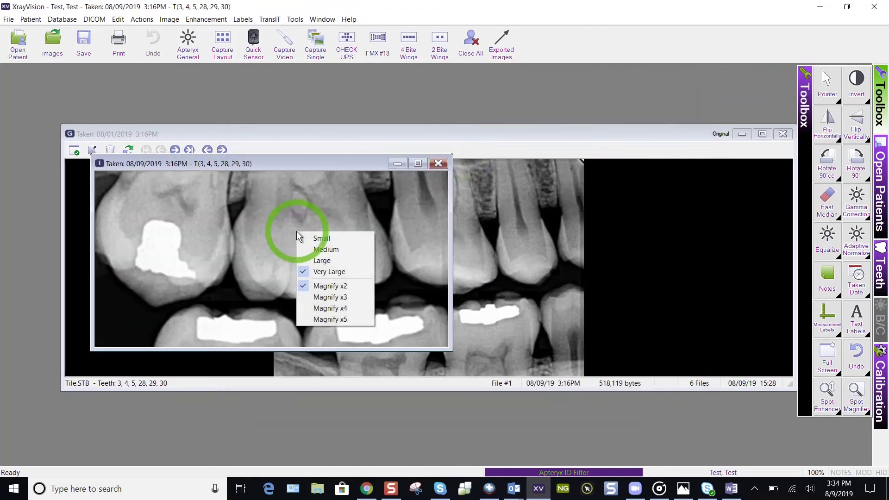
click(853, 394)
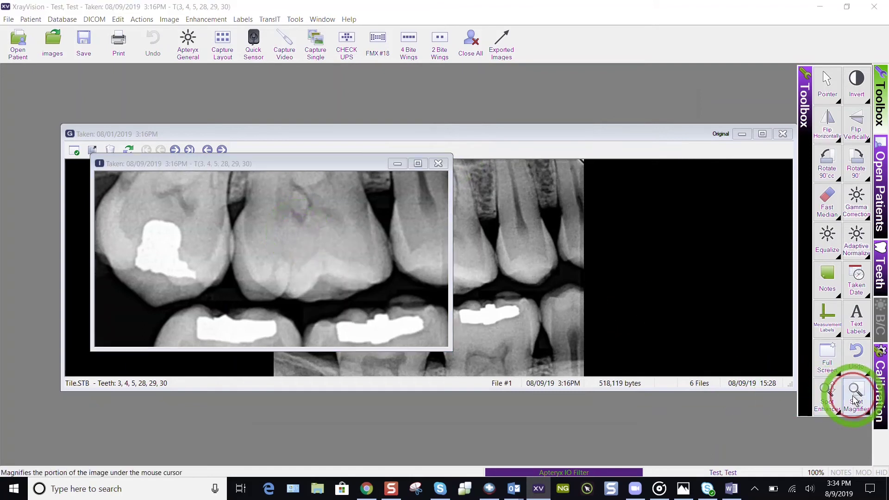
right_click(365, 274)
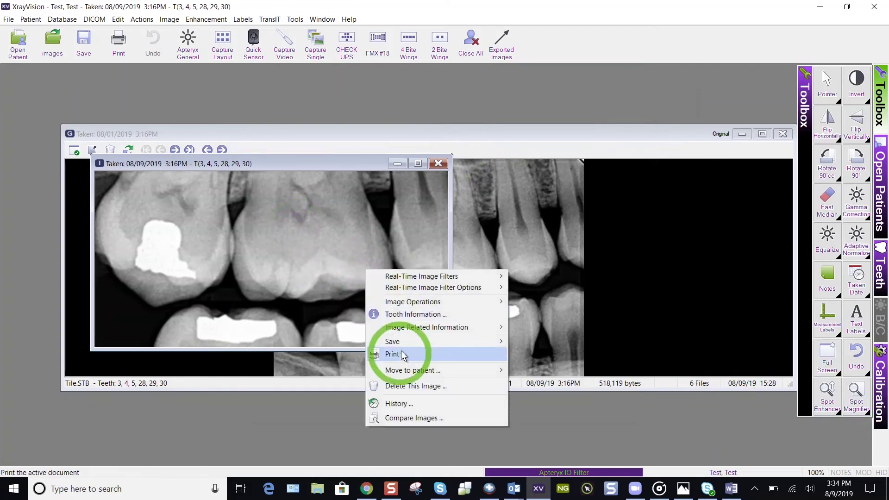
mouse_move(416, 327)
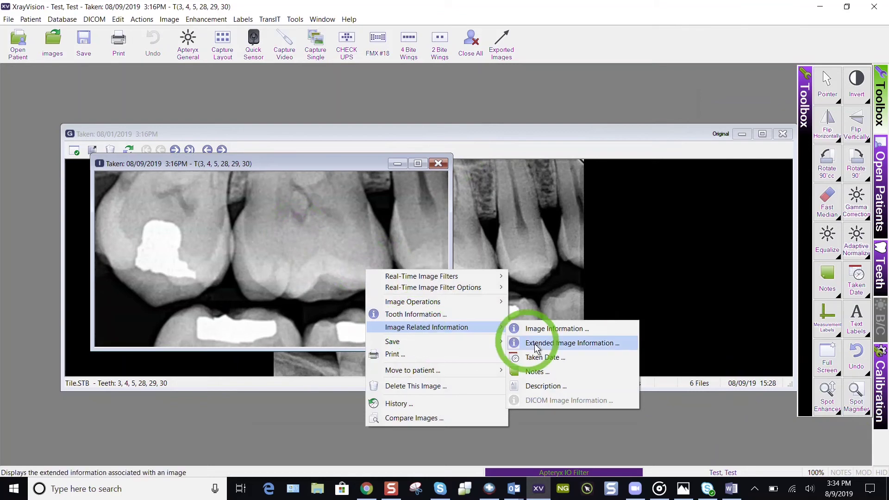
click(536, 358)
click(409, 268)
click(484, 314)
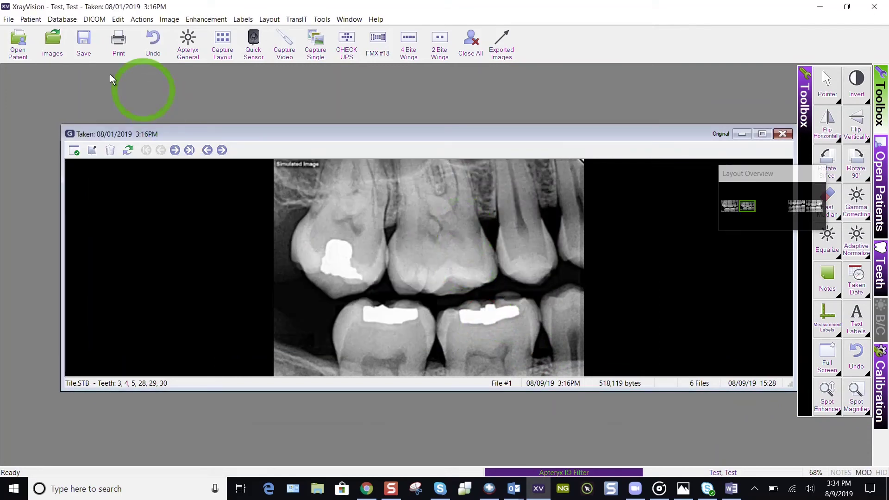
Check the patient's image list, and close the program while saving the modified extracted image
click(55, 44)
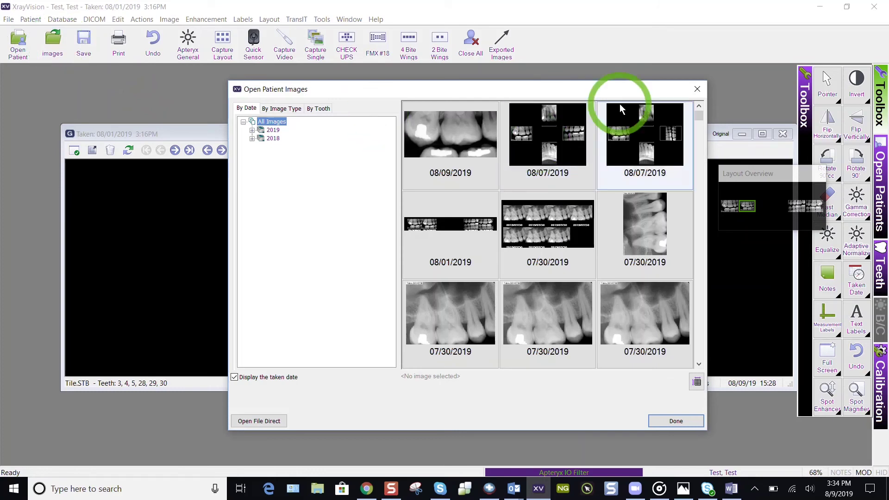
click(697, 90)
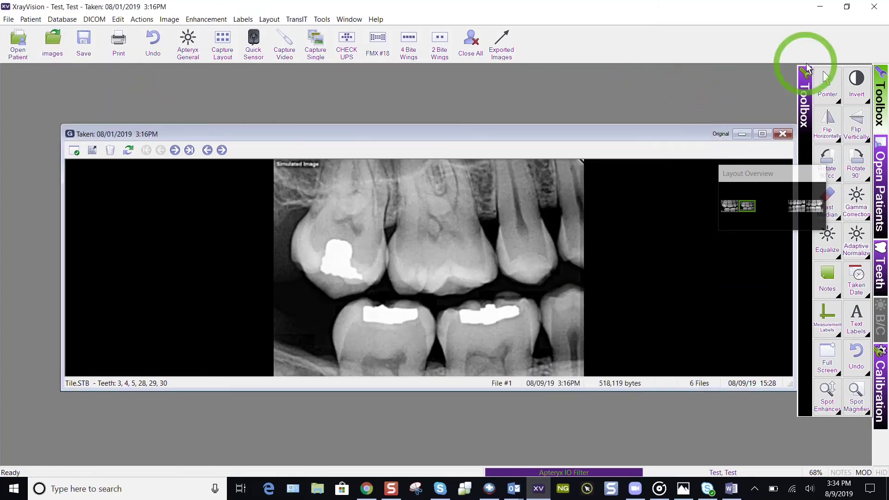
click(874, 12)
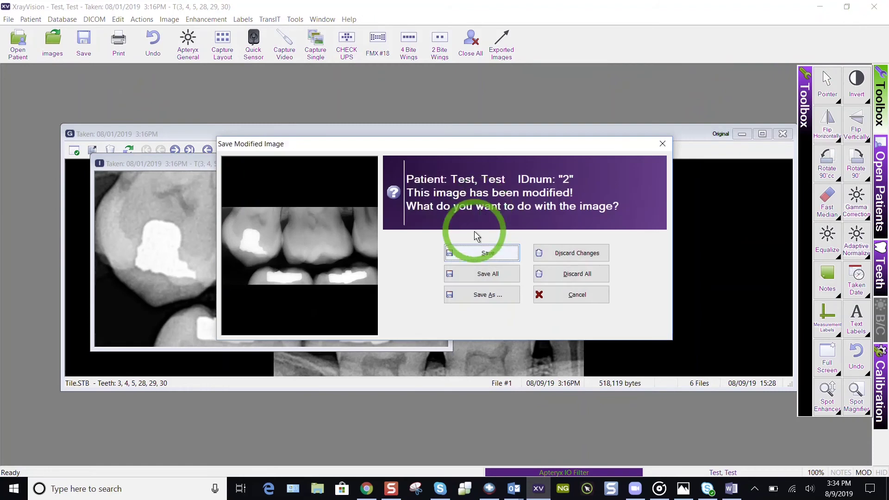
click(490, 253)
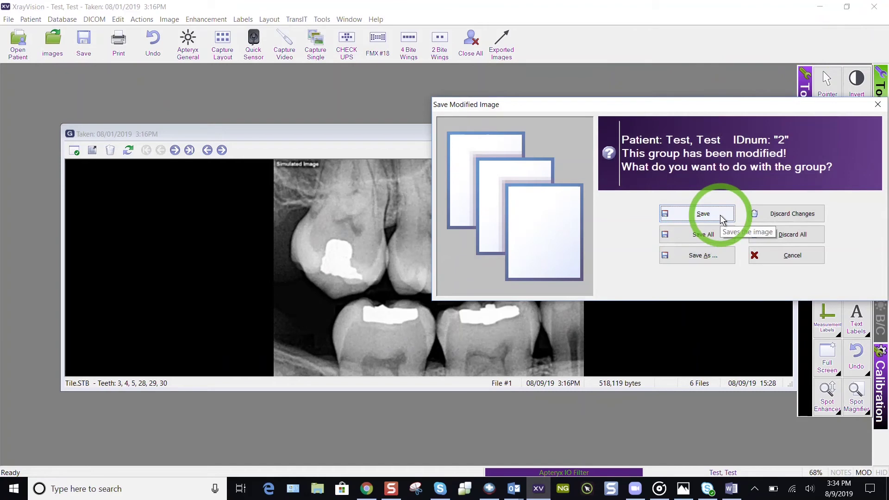
Try to save the modified bite wing group, declining to overwrite changes made by another application
click(720, 215)
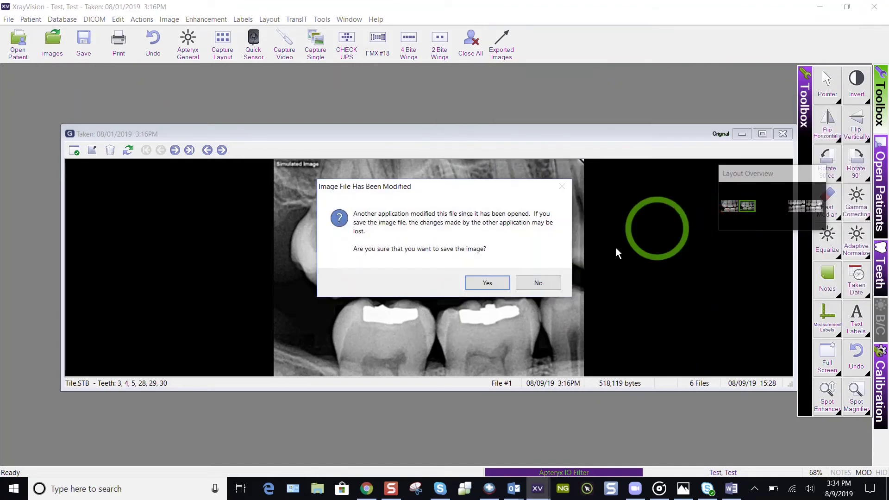
click(532, 282)
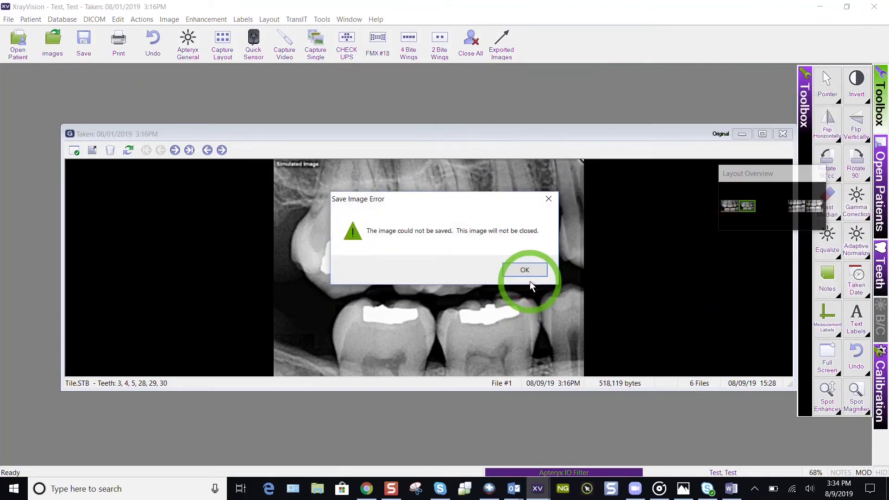
click(540, 270)
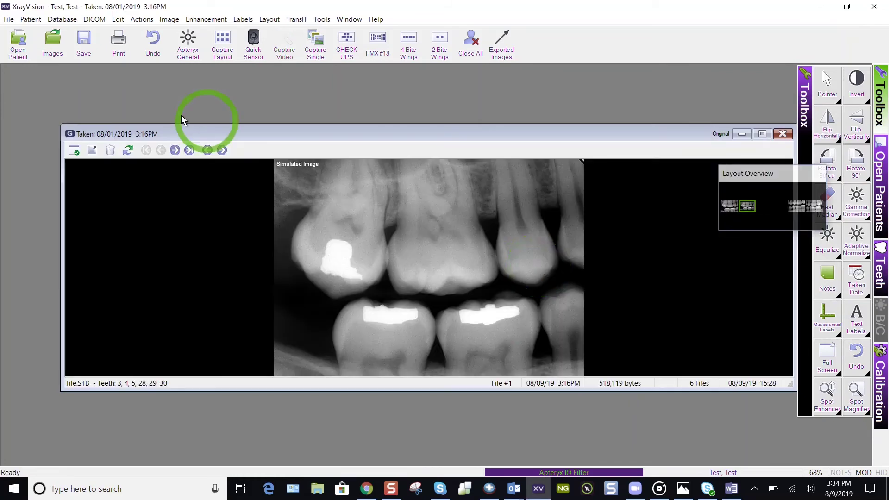
Reopen the 08/01/2019 bite wing layout from the patient's images and return it to the four-image overview
click(53, 40)
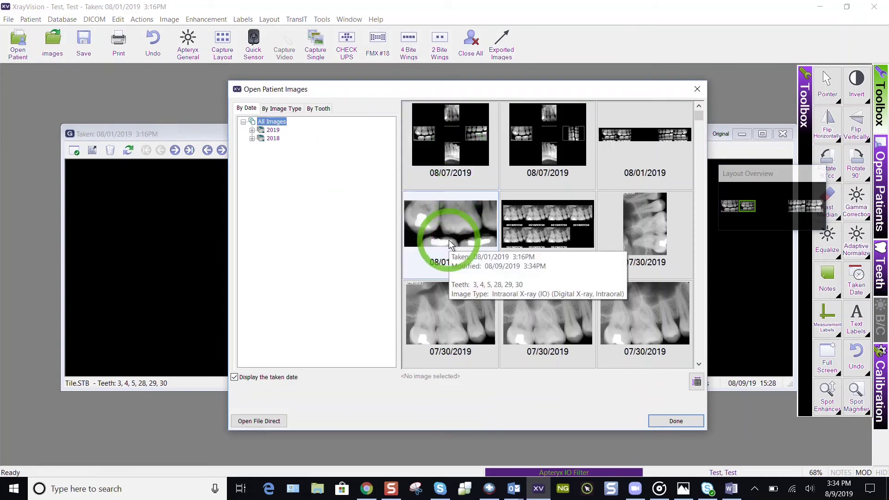
double_click(683, 169)
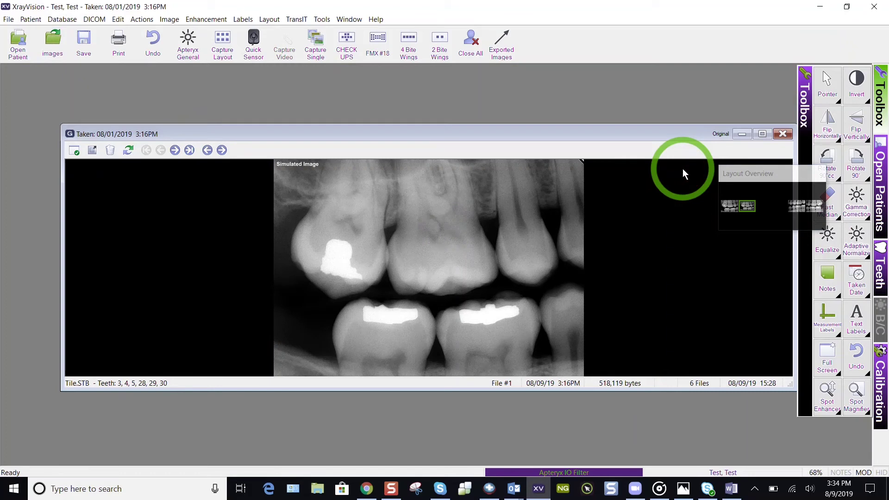
double_click(642, 201)
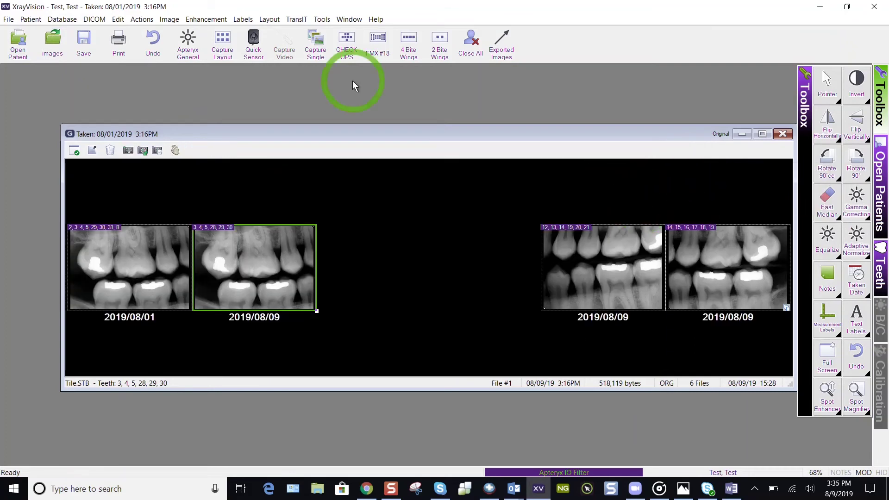
Enlarge the 2019/08/01 bite wing and look through the available action, enhancement, layout, TransIT and tool commands
click(151, 22)
double_click(112, 265)
click(140, 24)
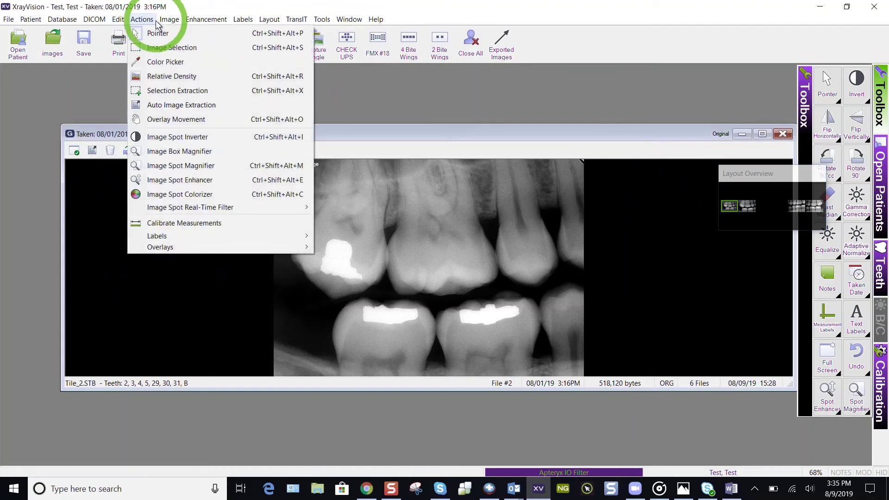
mouse_move(174, 23)
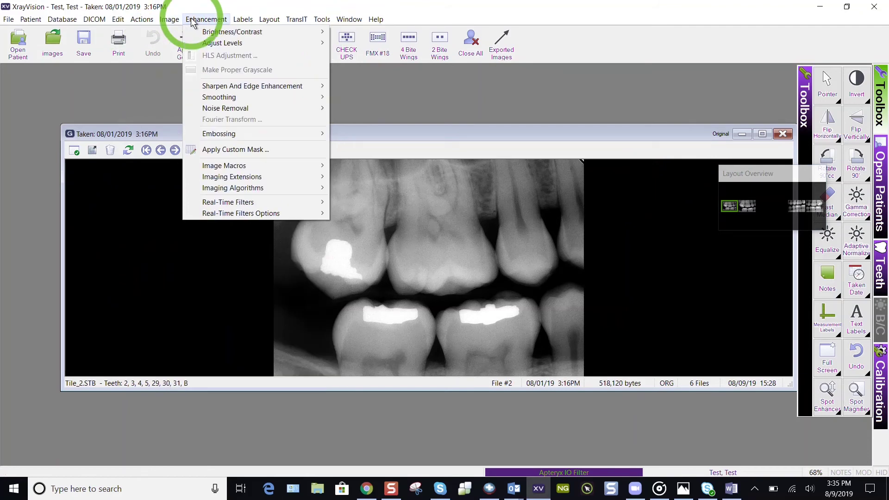
mouse_move(243, 20)
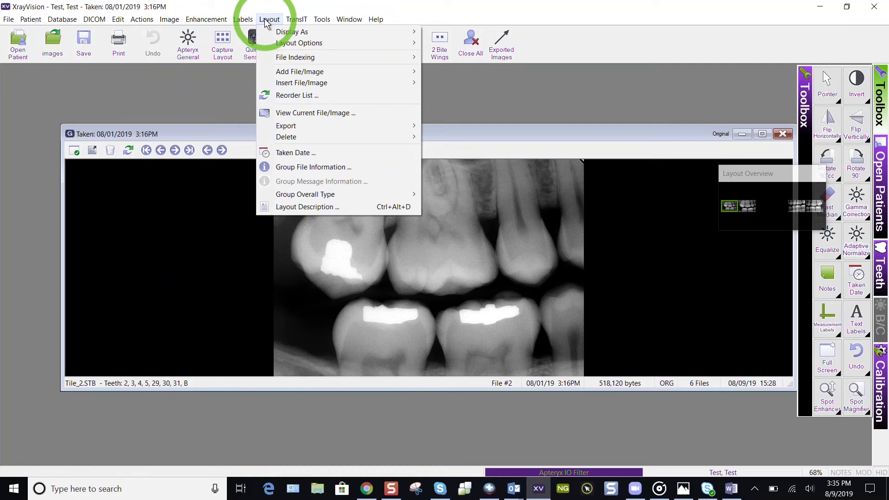
mouse_move(306, 22)
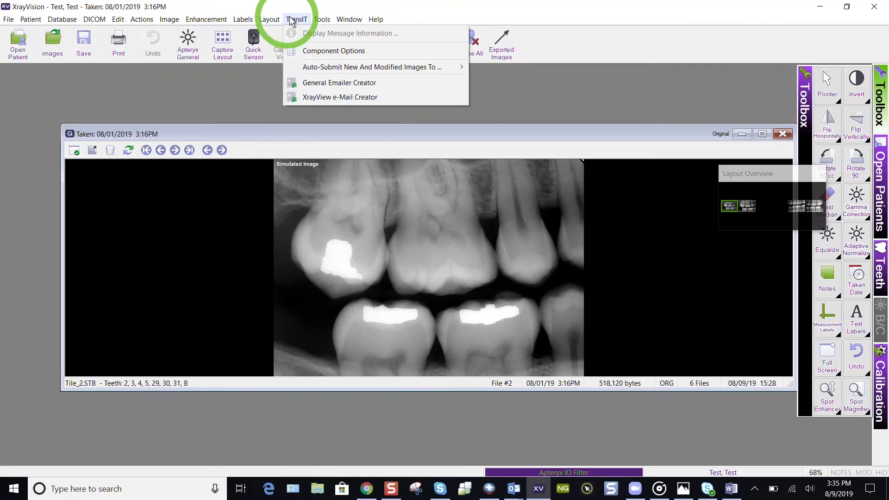
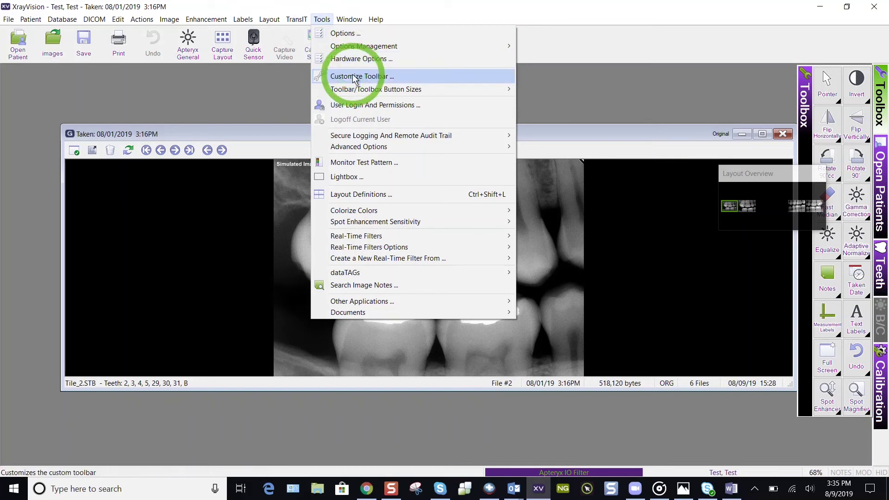
click(258, 93)
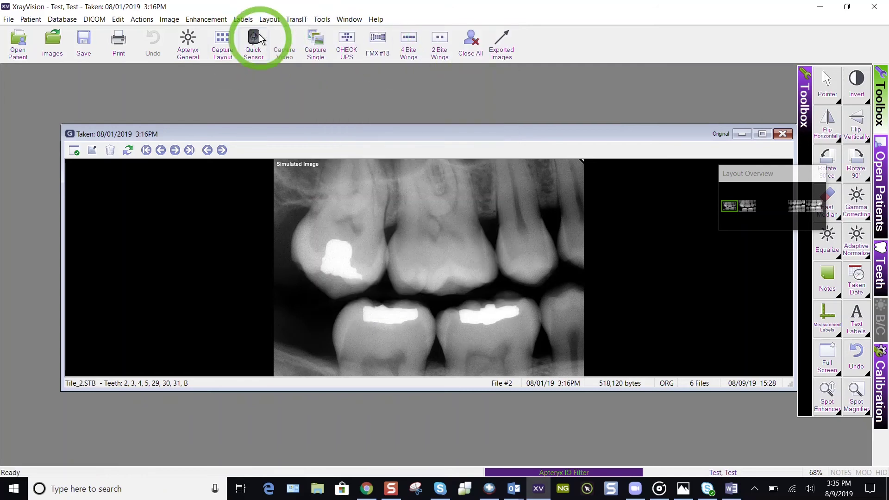
Add a toolbar button for the 2 Bite Wings quick layout capture from the File category, using the Layout - 2 Bite Wings graphic
click(322, 19)
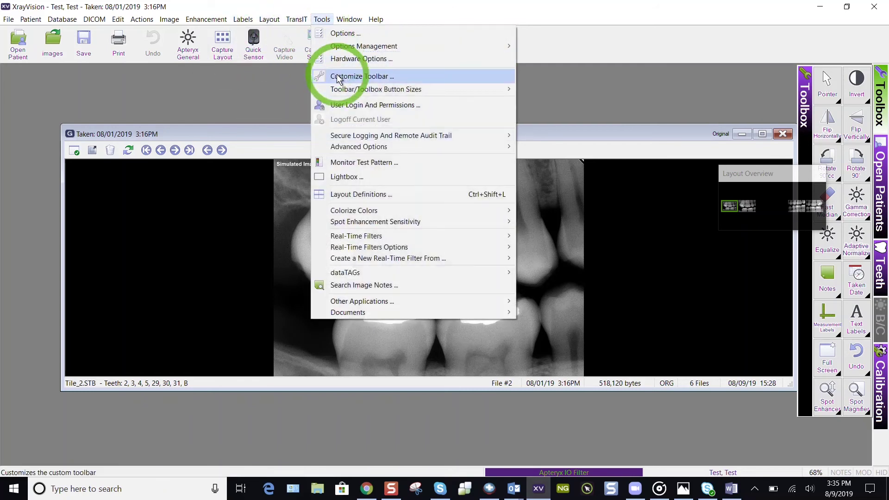
click(337, 77)
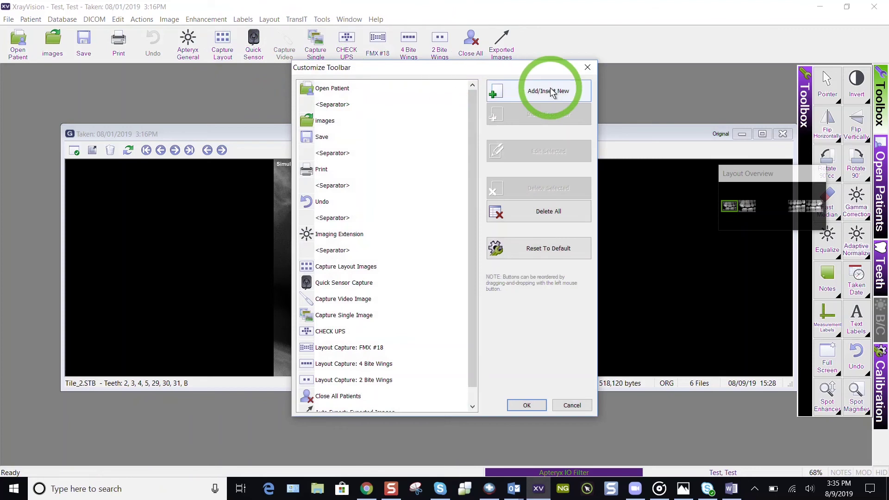
click(552, 92)
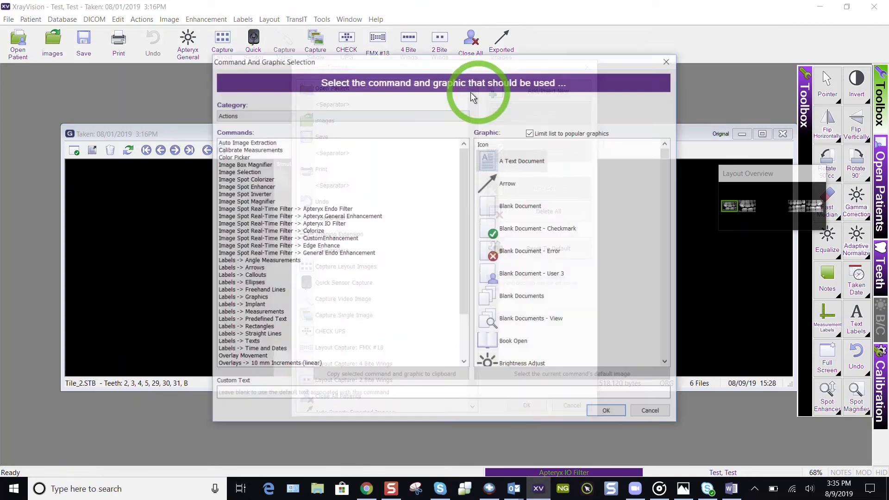
click(455, 116)
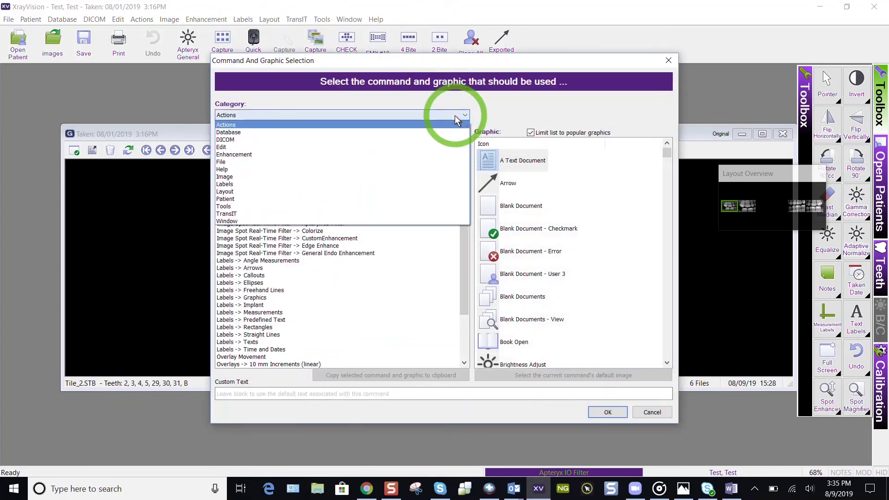
click(263, 163)
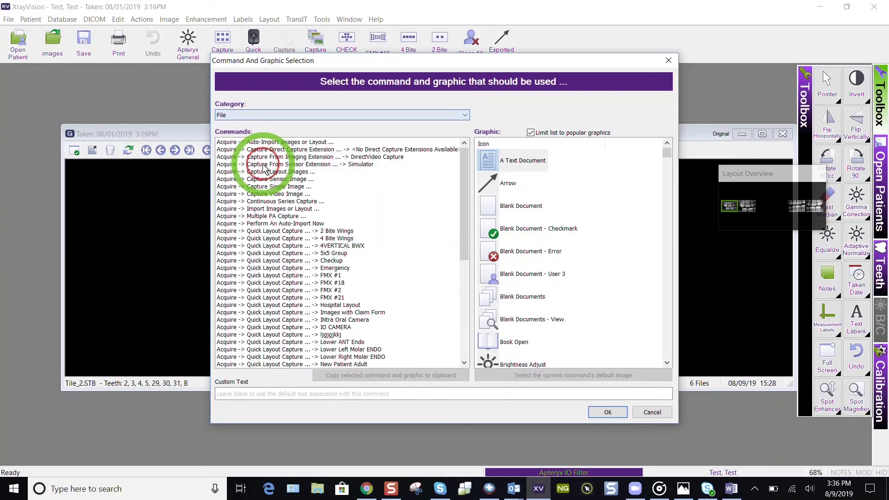
click(296, 232)
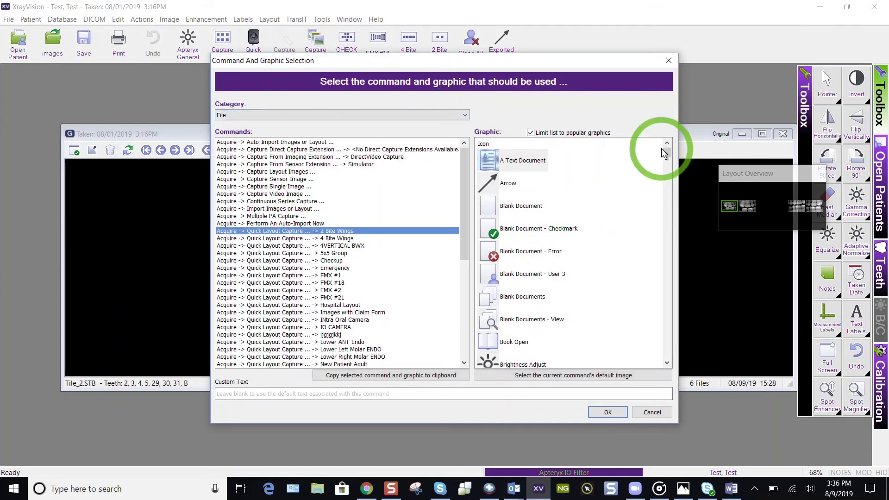
drag(665, 151, 666, 245)
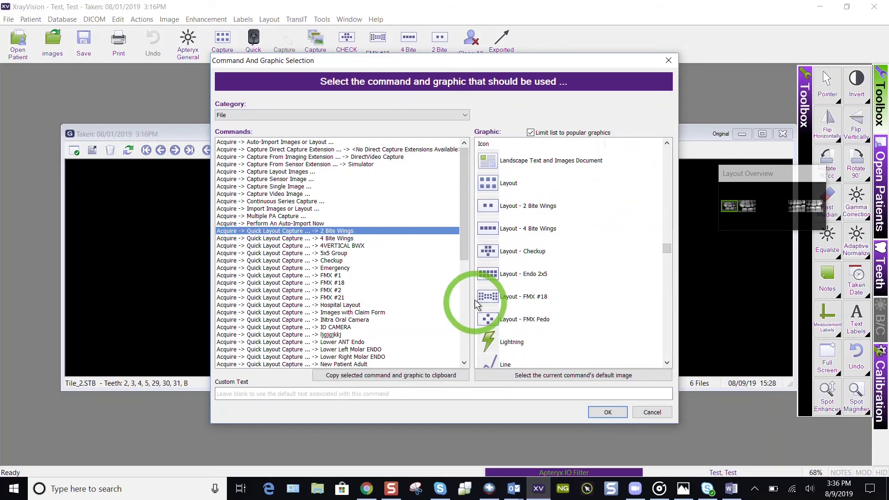
click(491, 205)
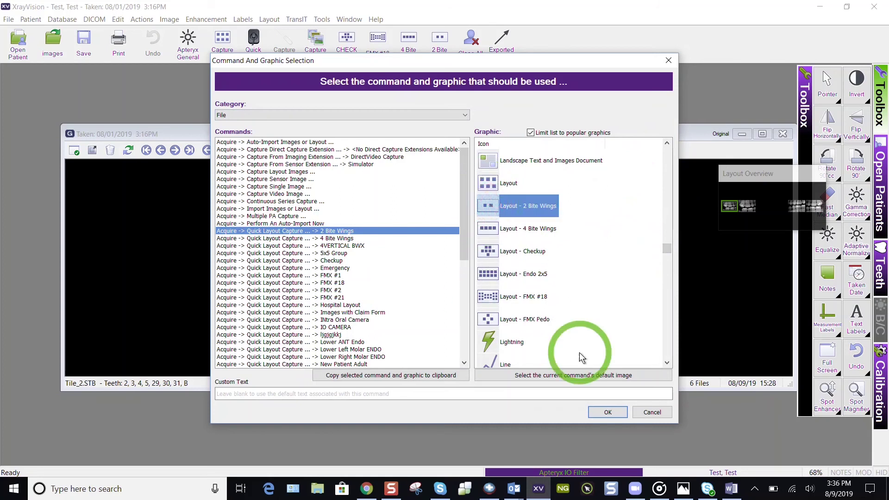
click(598, 409)
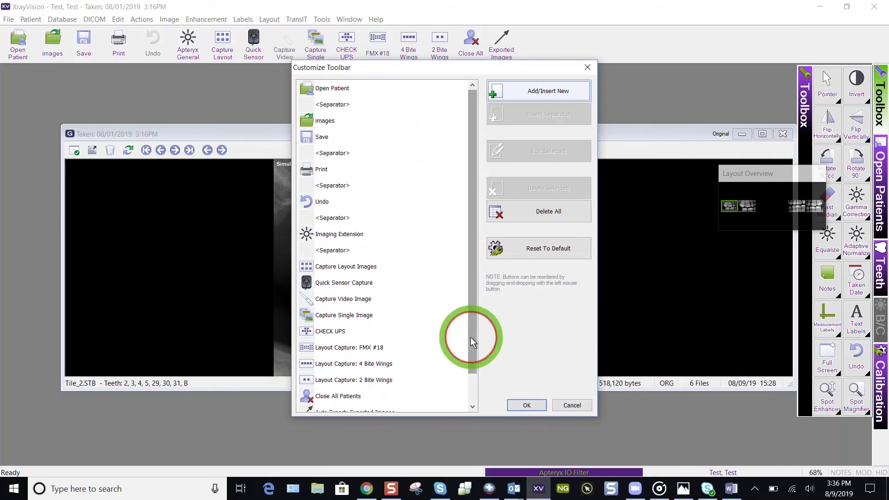
Move the newly added layout capture button directly after CHECK UPS in the toolbar order
drag(471, 337, 470, 369)
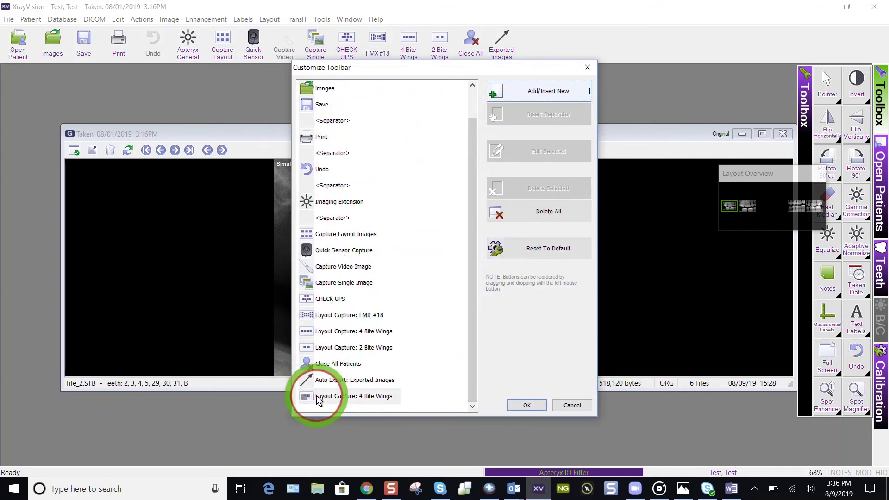
drag(318, 399, 326, 372)
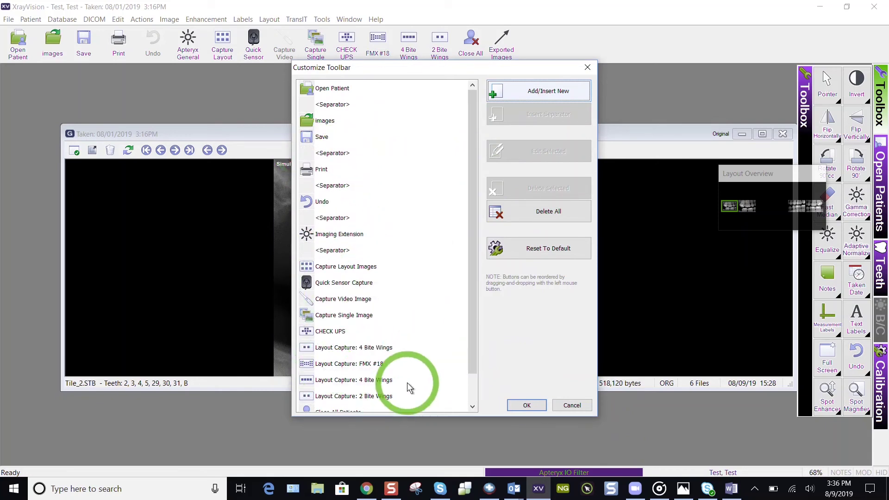
drag(476, 324, 473, 373)
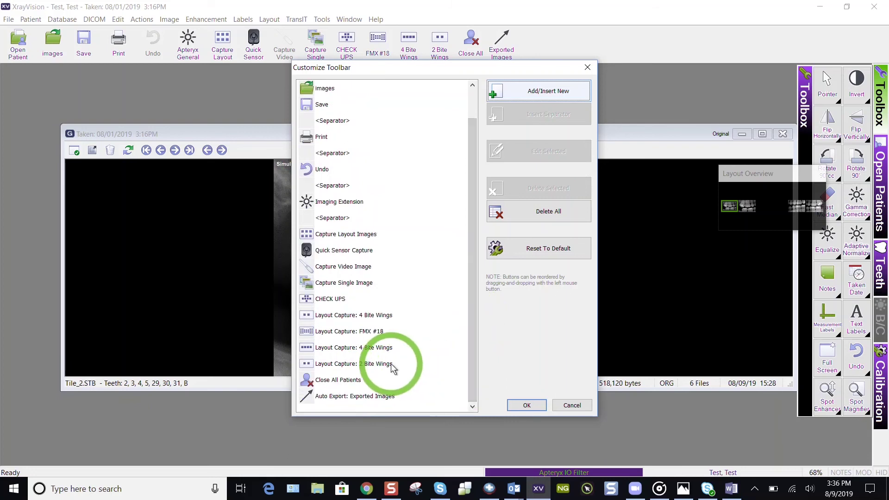
Remove the original Layout Capture: 2 Bite Wings button from the toolbar and apply the toolbar changes
drag(392, 368, 456, 338)
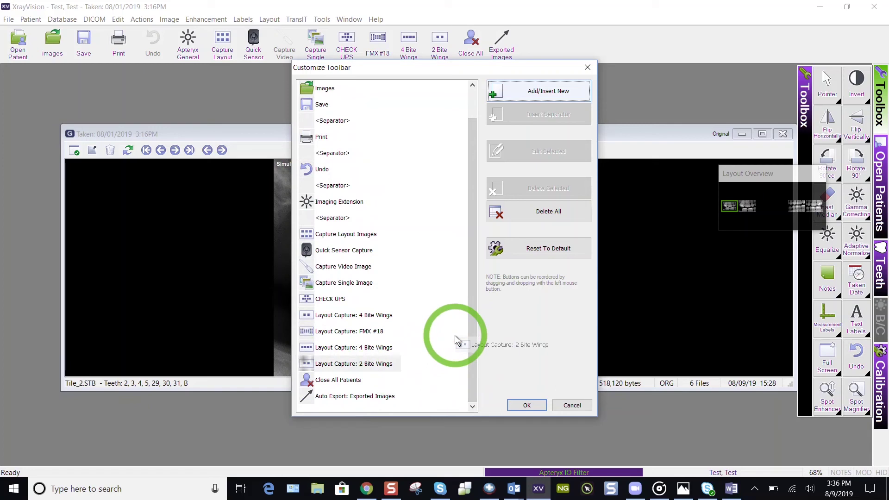
drag(455, 335, 471, 350)
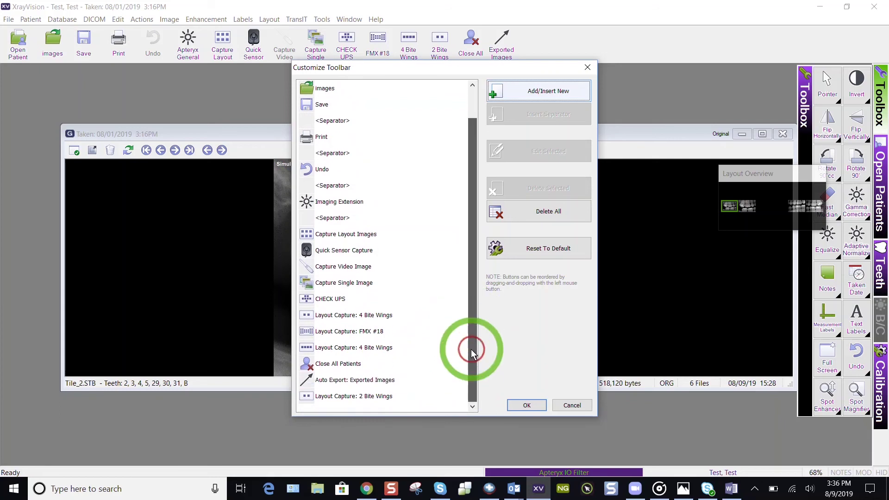
click(373, 385)
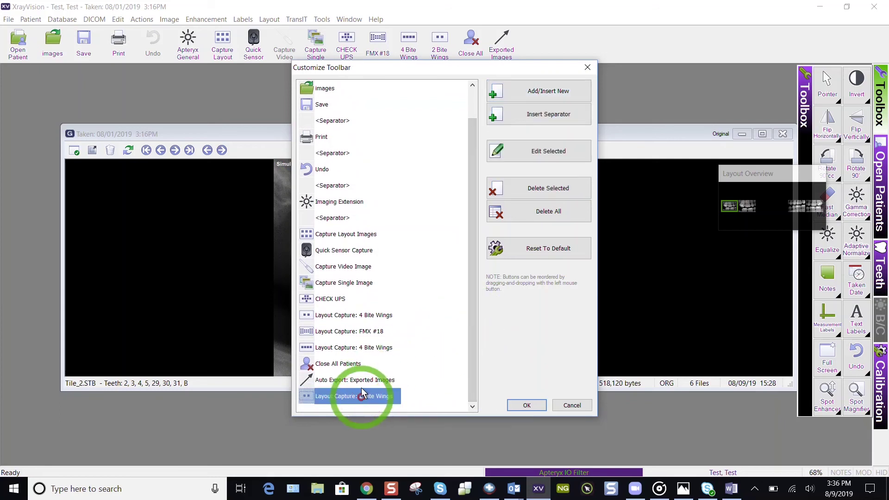
click(562, 191)
click(481, 272)
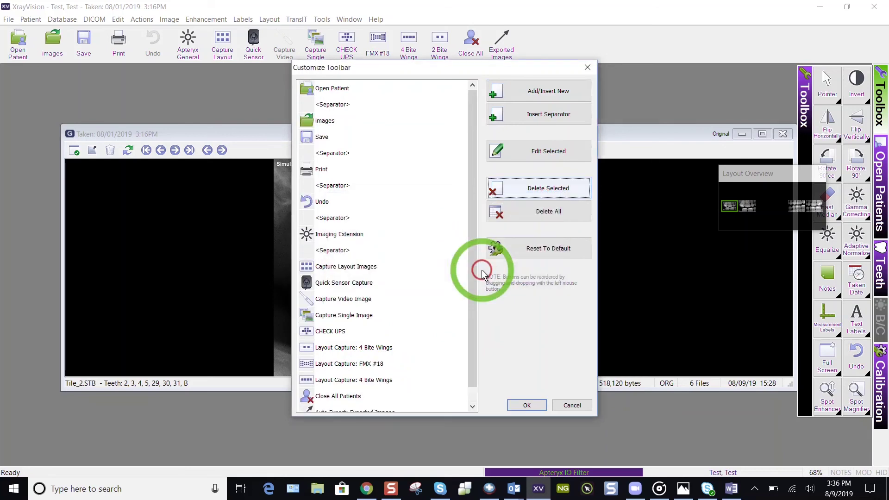
click(520, 403)
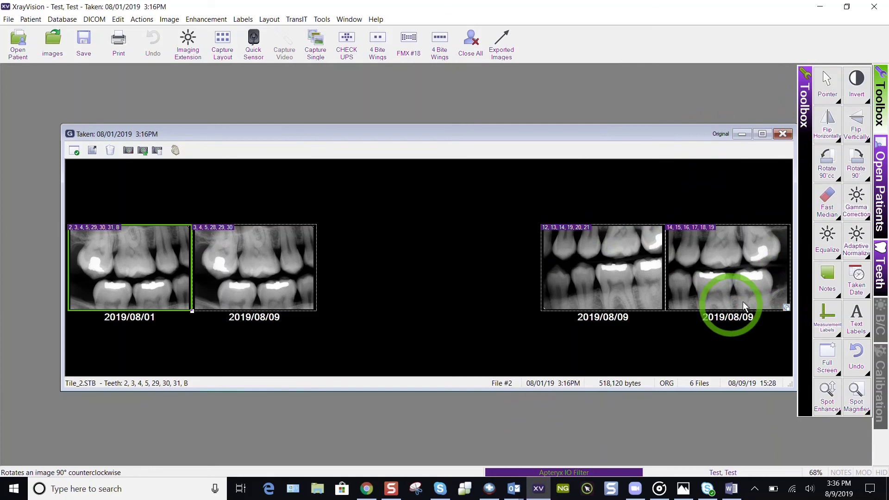
View the 2019/08/01 bite wing in full screen, and exit the full-screen view
click(824, 352)
click(824, 352)
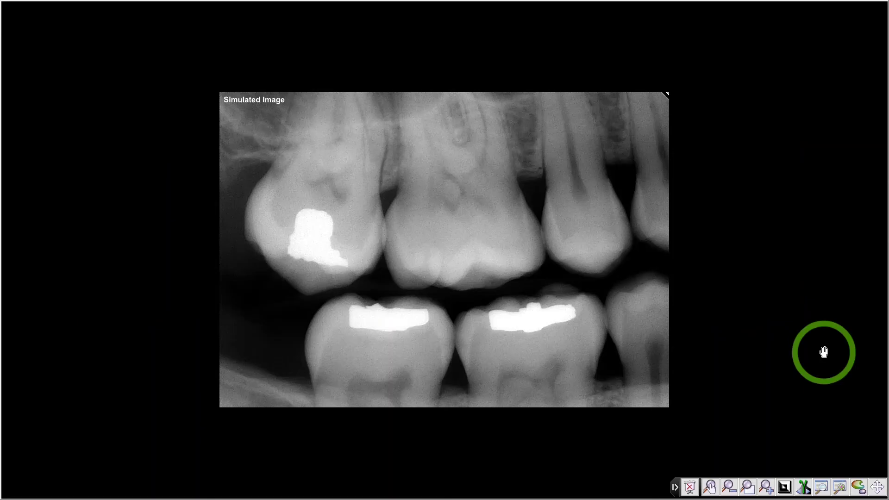
click(689, 487)
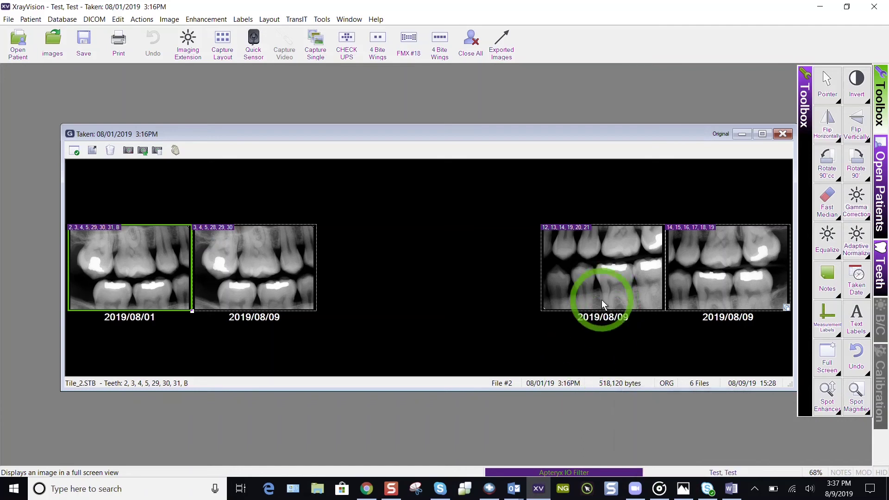
View the bite wing of teeth 12, 13, 14, 19, 20 and 21 in full screen and try its display adjustments, including gamma
double_click(620, 300)
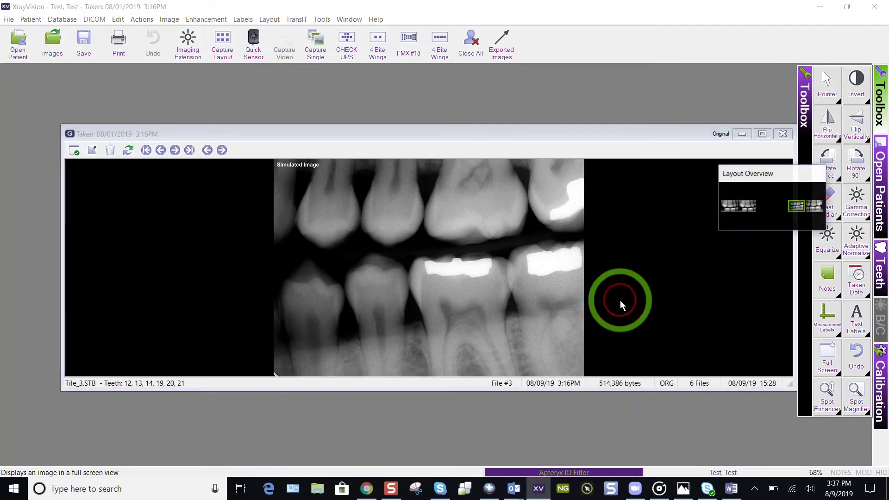
click(825, 354)
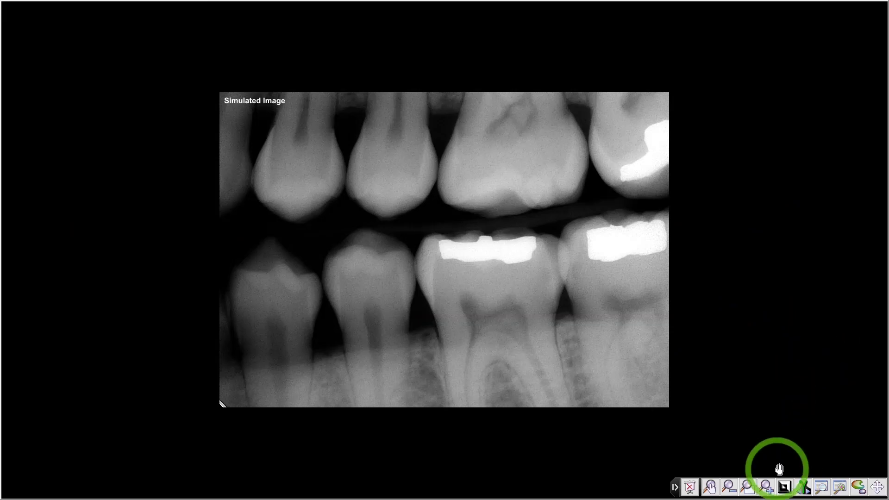
click(784, 487)
drag(542, 232, 270, 228)
drag(563, 213, 326, 149)
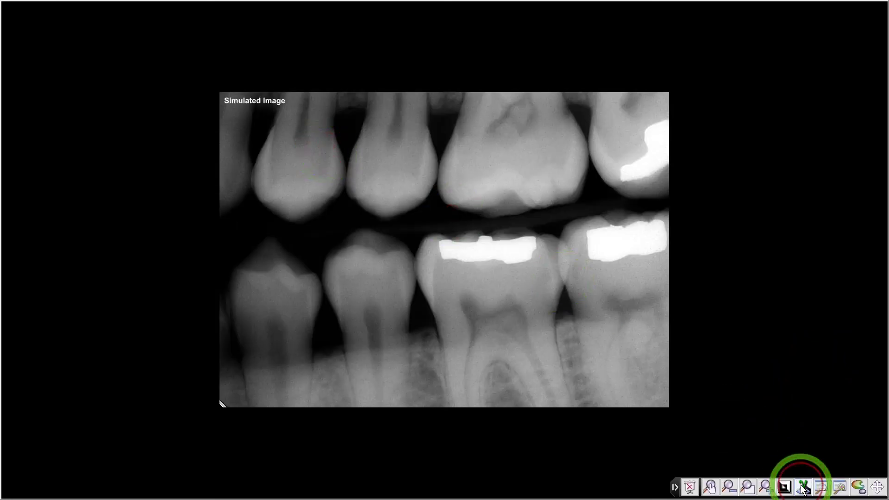
drag(572, 226, 723, 424)
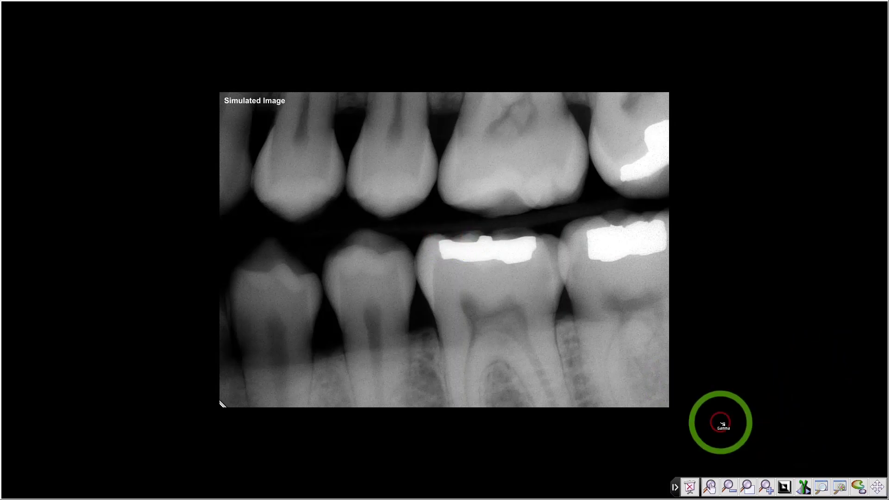
Magnify the area around the lower filled molar with the spot magnifier and bring up its size and magnification options
click(821, 486)
drag(495, 298, 427, 269)
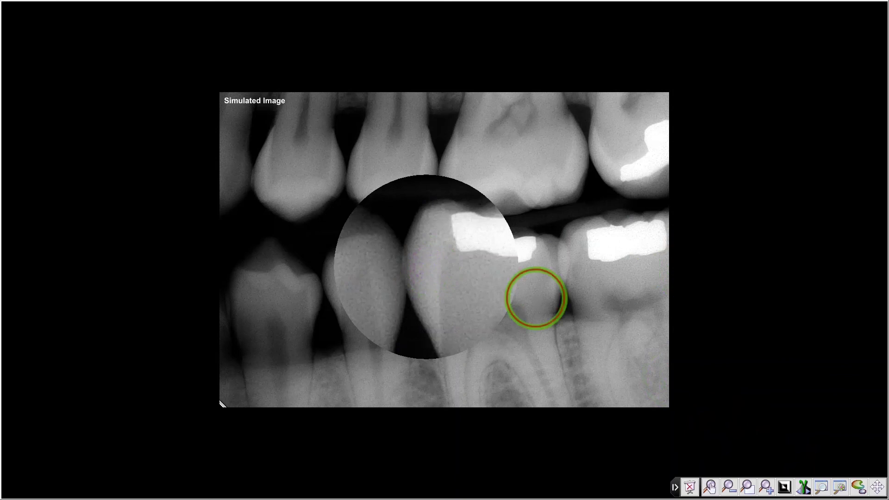
right_click(537, 301)
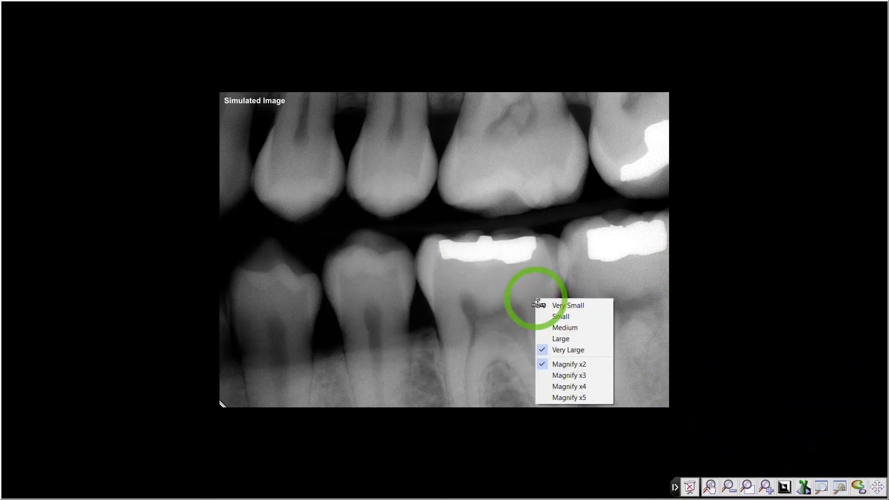
Try the spot enhancer on the lower molar's roots, and leave full screen for the four-image overview
click(836, 486)
click(525, 324)
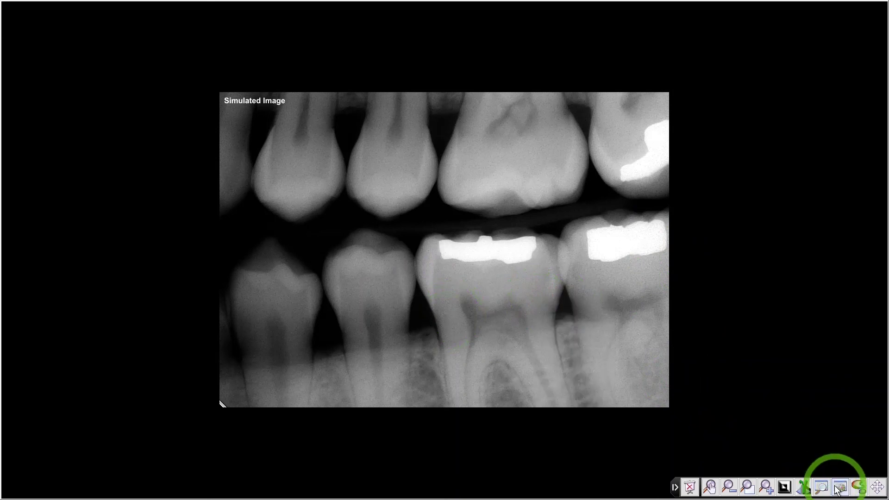
click(505, 340)
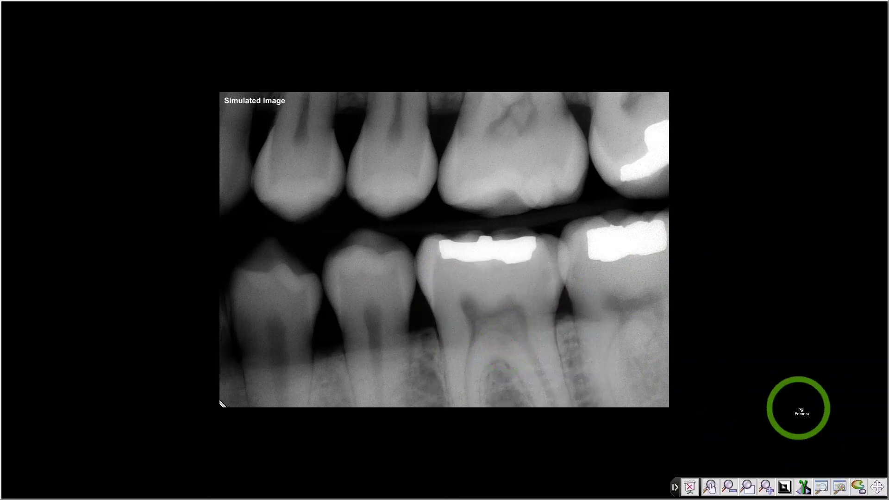
click(687, 493)
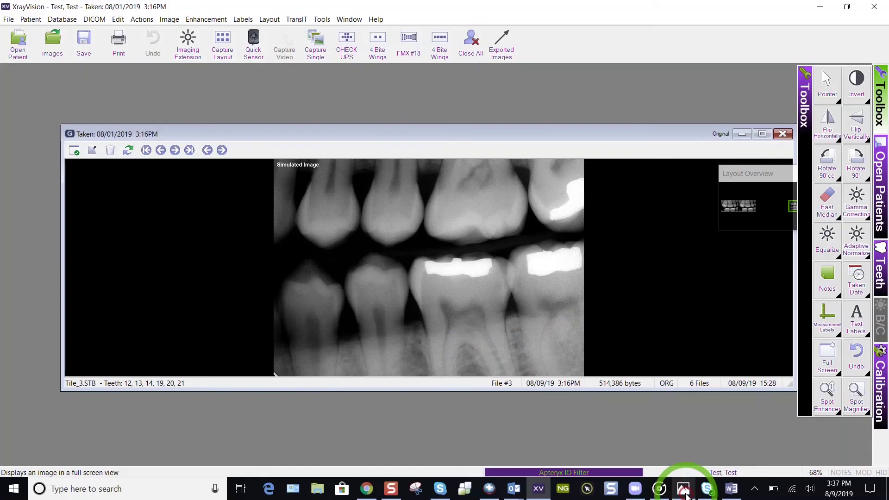
double_click(733, 271)
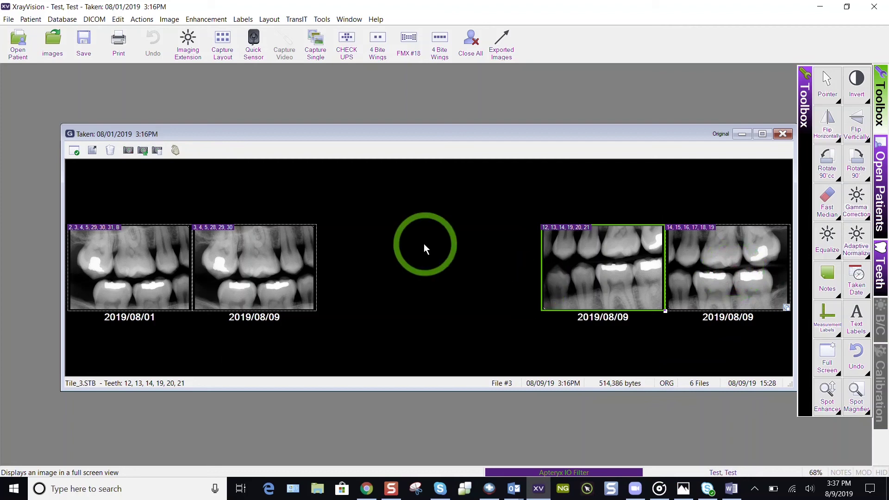
Start a single-image capture using the Simulator X-ray sensor and proceed to the tooth selection
click(315, 48)
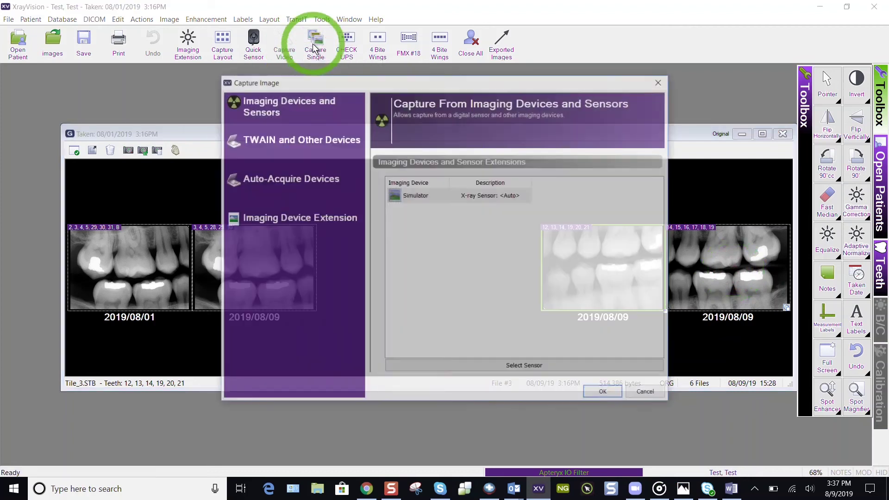
click(609, 396)
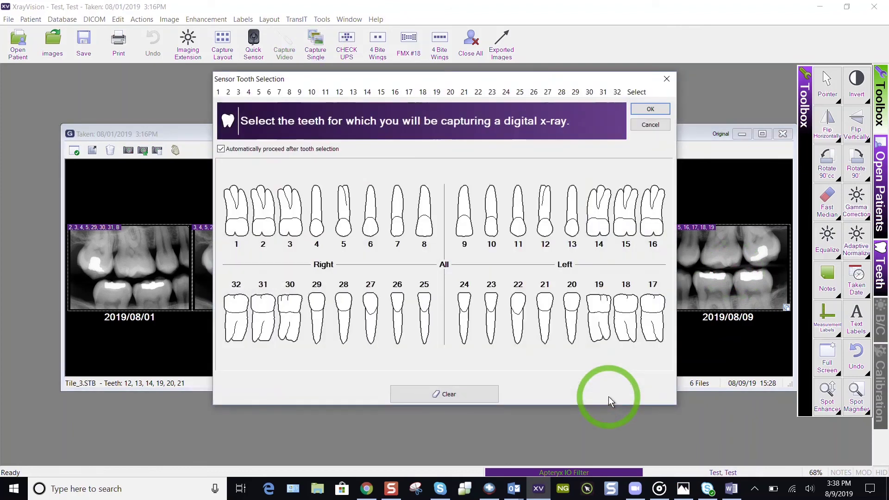
Switch the sensor tooth chart to the deciduous tooth control and back to the adult tooth control
click(452, 263)
right_click(452, 264)
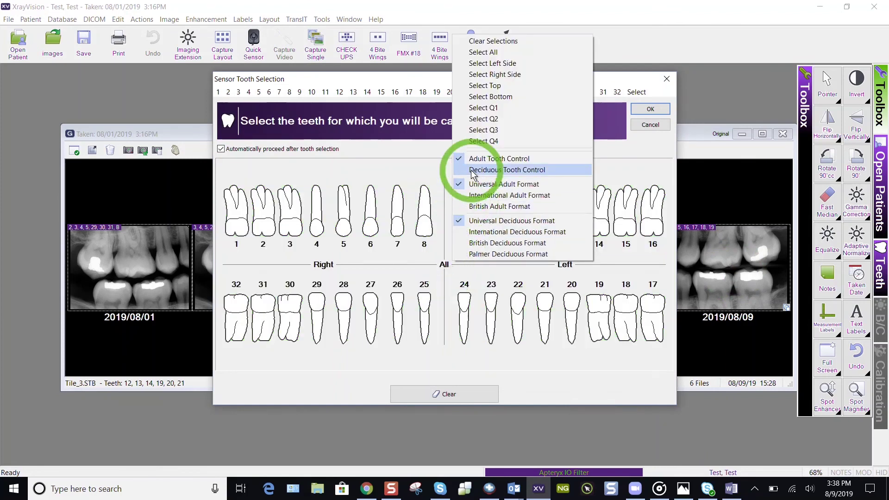
click(479, 170)
right_click(457, 271)
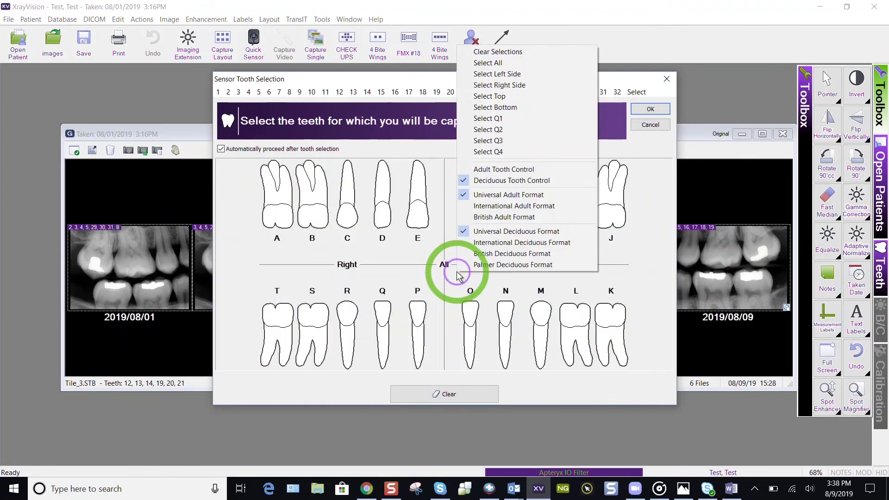
click(472, 167)
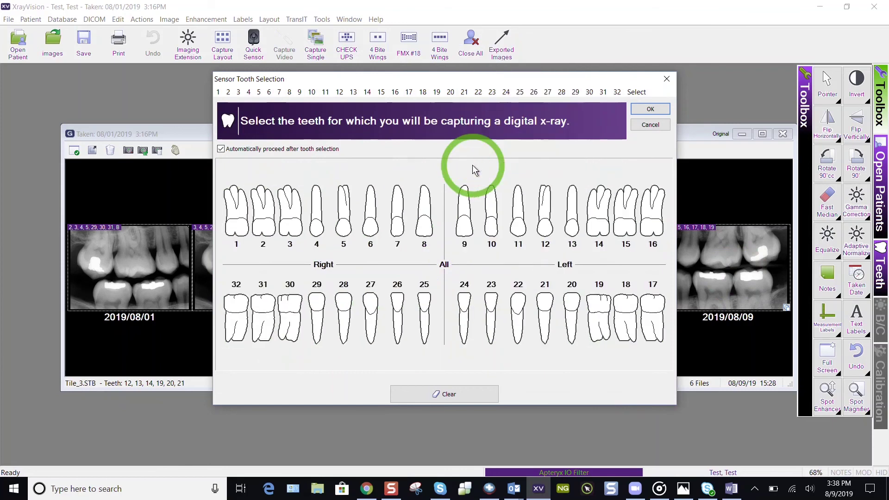
Capture an image of teeth 2 and 3 with the Intra-oral X-ray modality, and look over the operations available for it
click(290, 202)
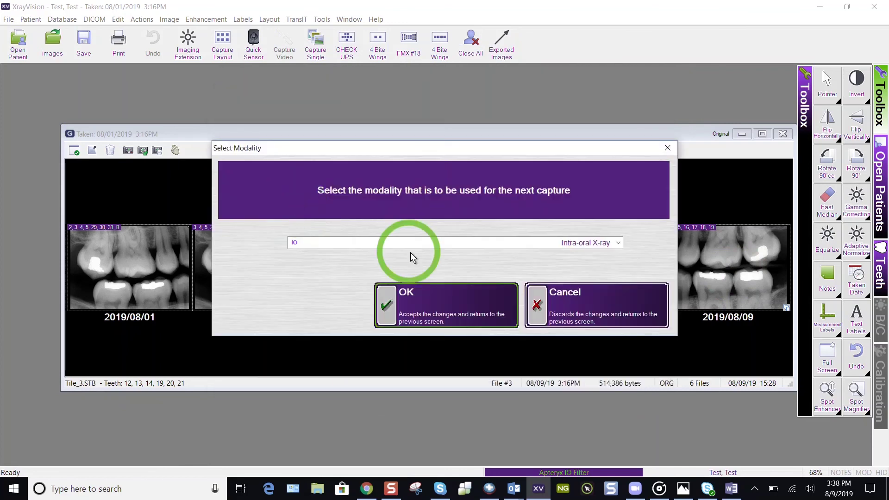
click(434, 310)
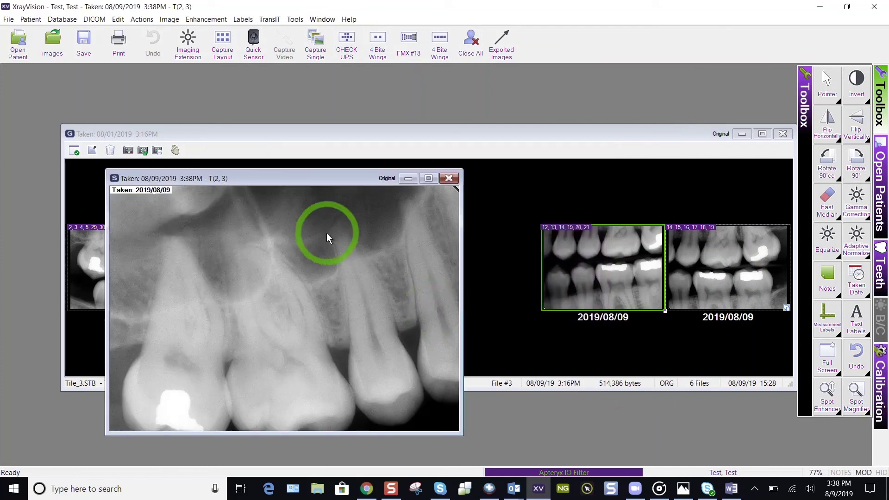
right_click(293, 235)
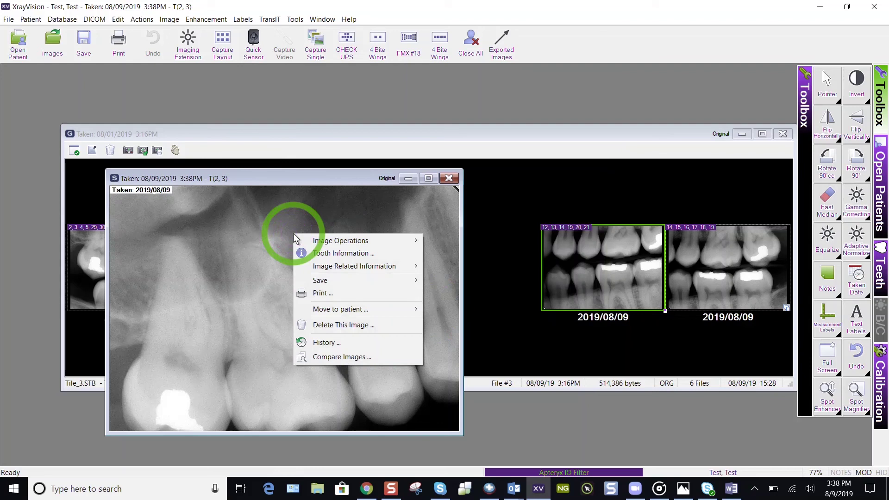
click(288, 224)
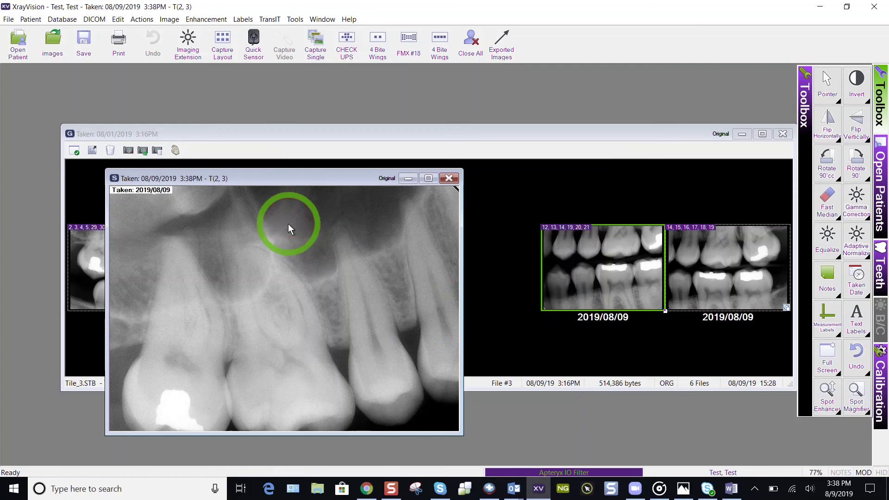